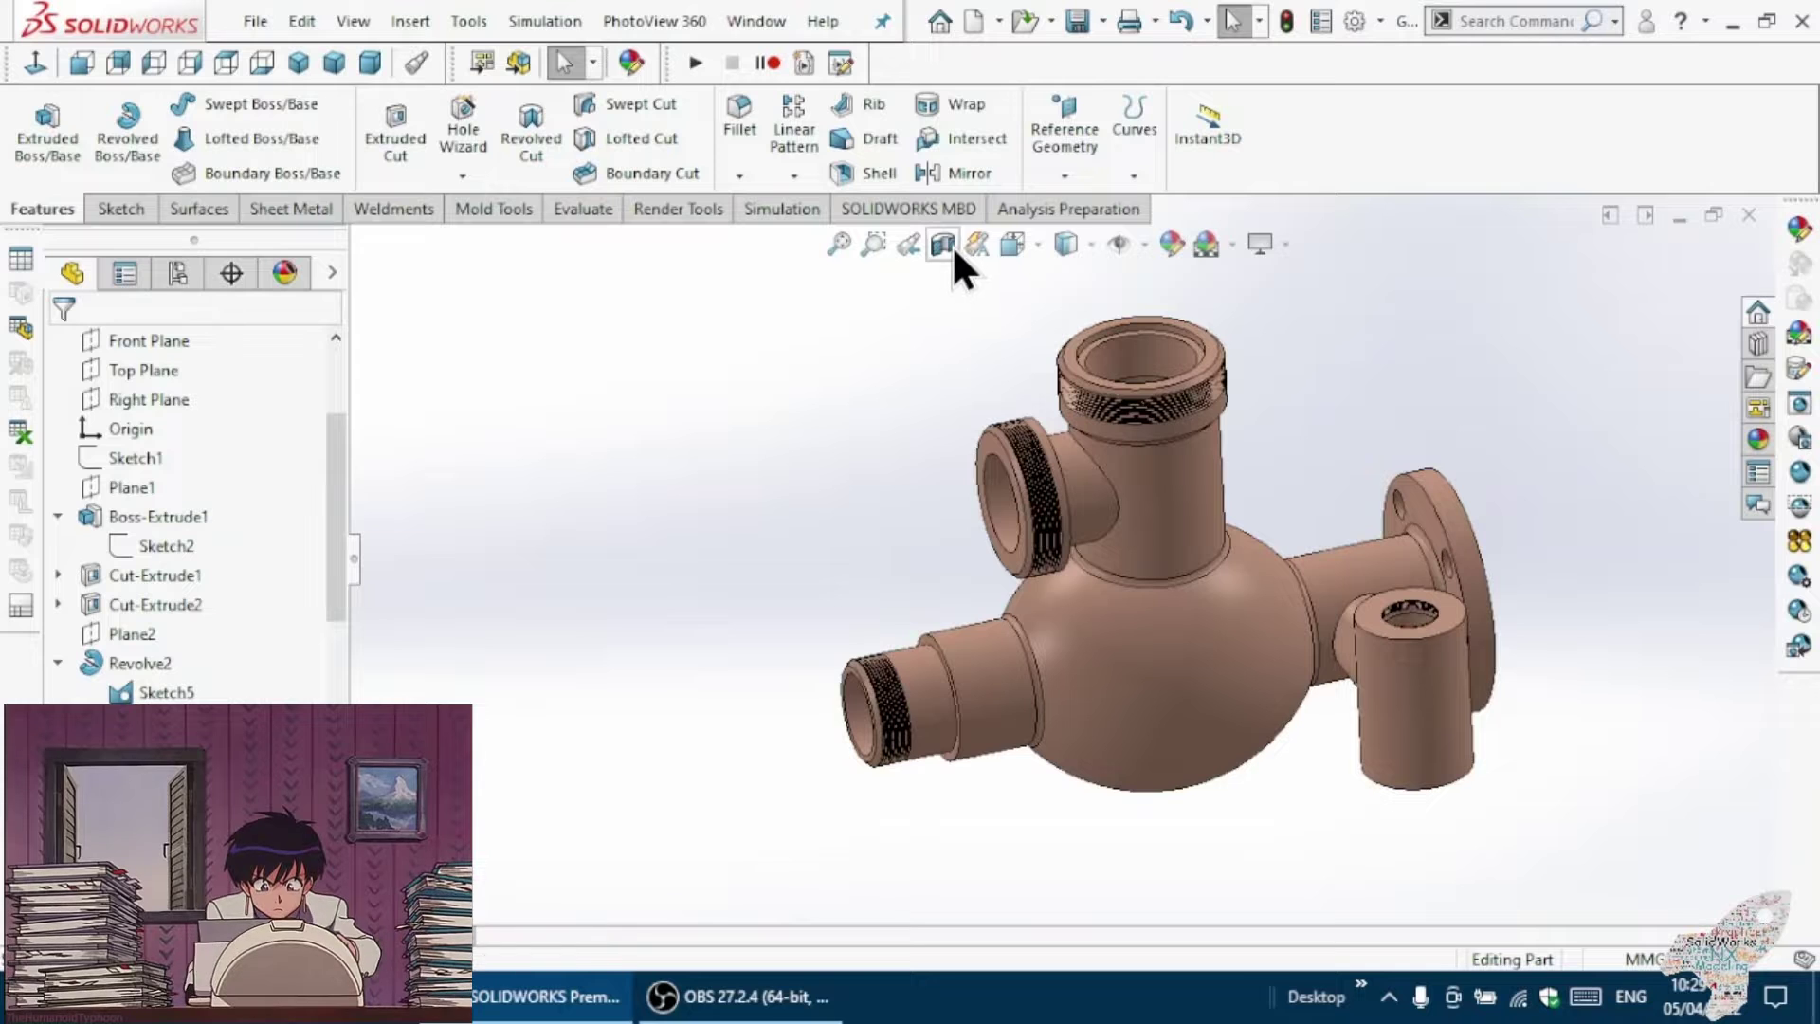
Turn on Section View to cut the Gas threading valve part open.
{"action": "left_click", "coordinate": [951, 244]}
Try several cuts, then keep a Top Plane section at about 96.00mm offset.
{"action": "mouse_move", "coordinate": [776, 573]}
{"action": "middle_mouse_down"}
{"action": "mouse_move", "coordinate": [650, 517]}
{"action": "mouse_move", "coordinate": [825, 495]}
{"action": "middle_mouse_up"}
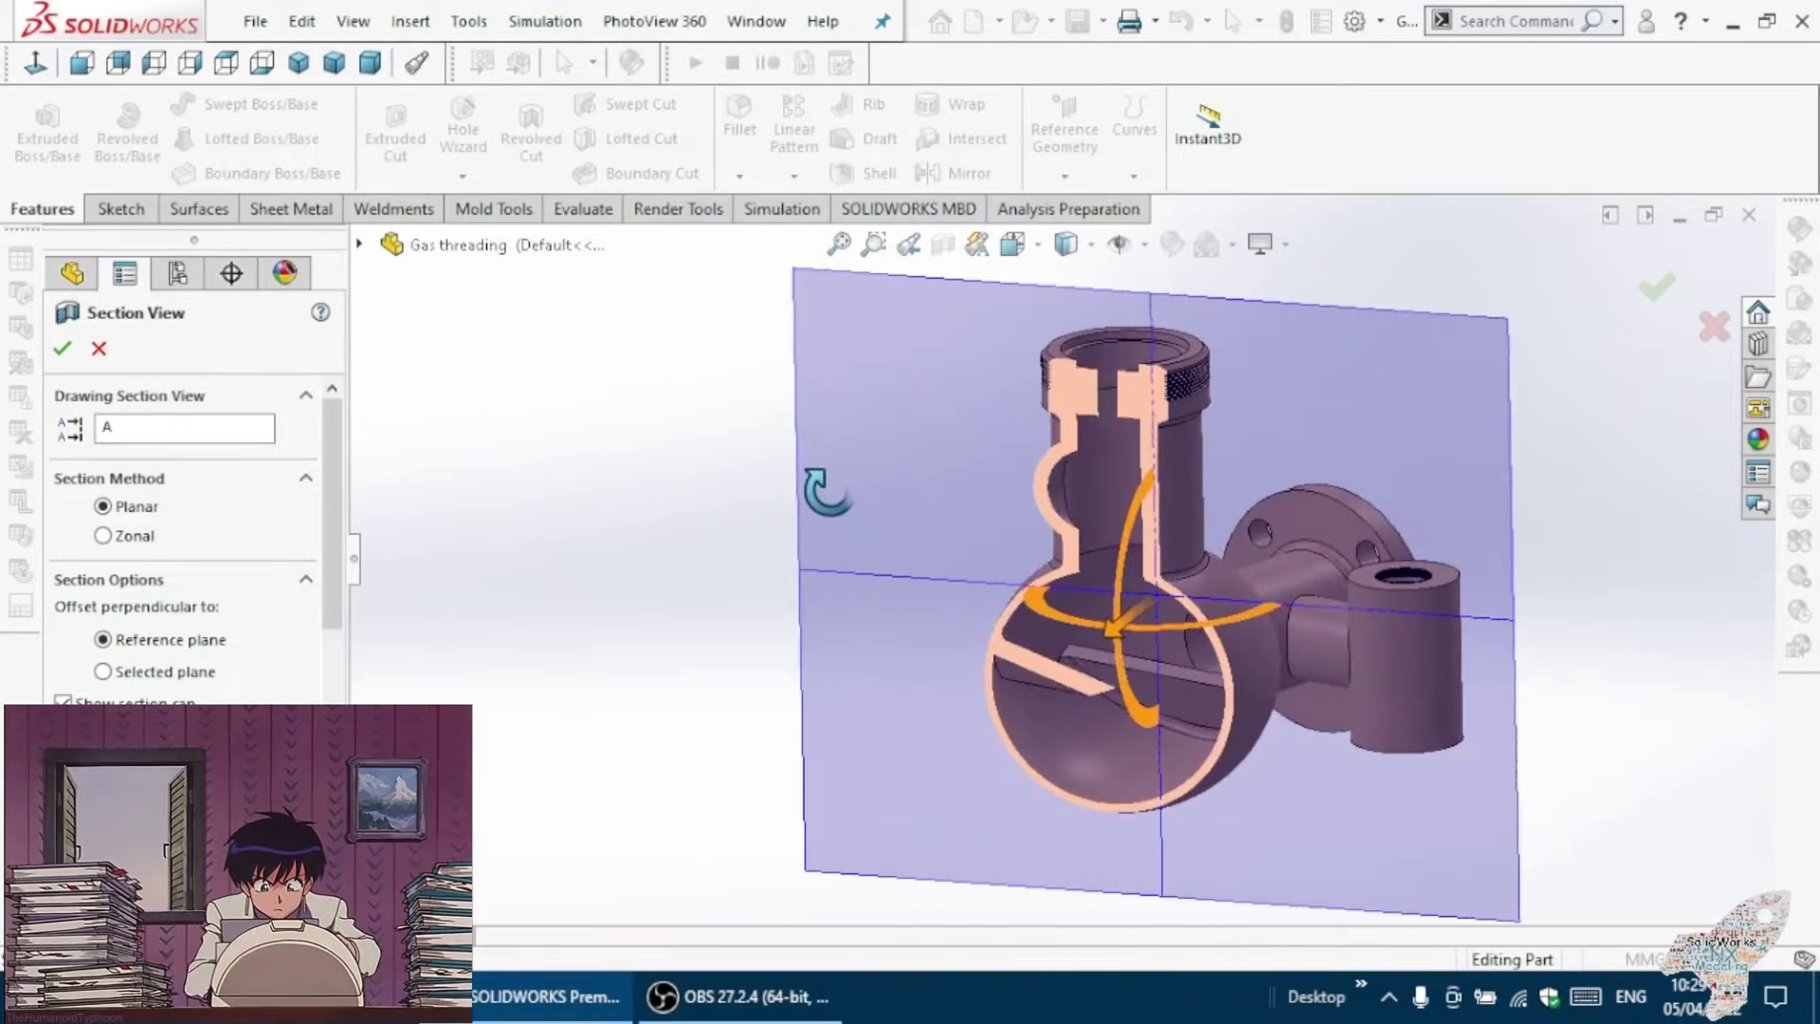
{"action": "mouse_move", "coordinate": [1105, 626]}
{"action": "left_mouse_down"}
{"action": "mouse_move", "coordinate": [1055, 661]}
{"action": "mouse_move", "coordinate": [1215, 547]}
{"action": "mouse_move", "coordinate": [981, 675]}
{"action": "mouse_move", "coordinate": [1110, 573]}
{"action": "mouse_move", "coordinate": [1081, 593]}
{"action": "left_mouse_up"}
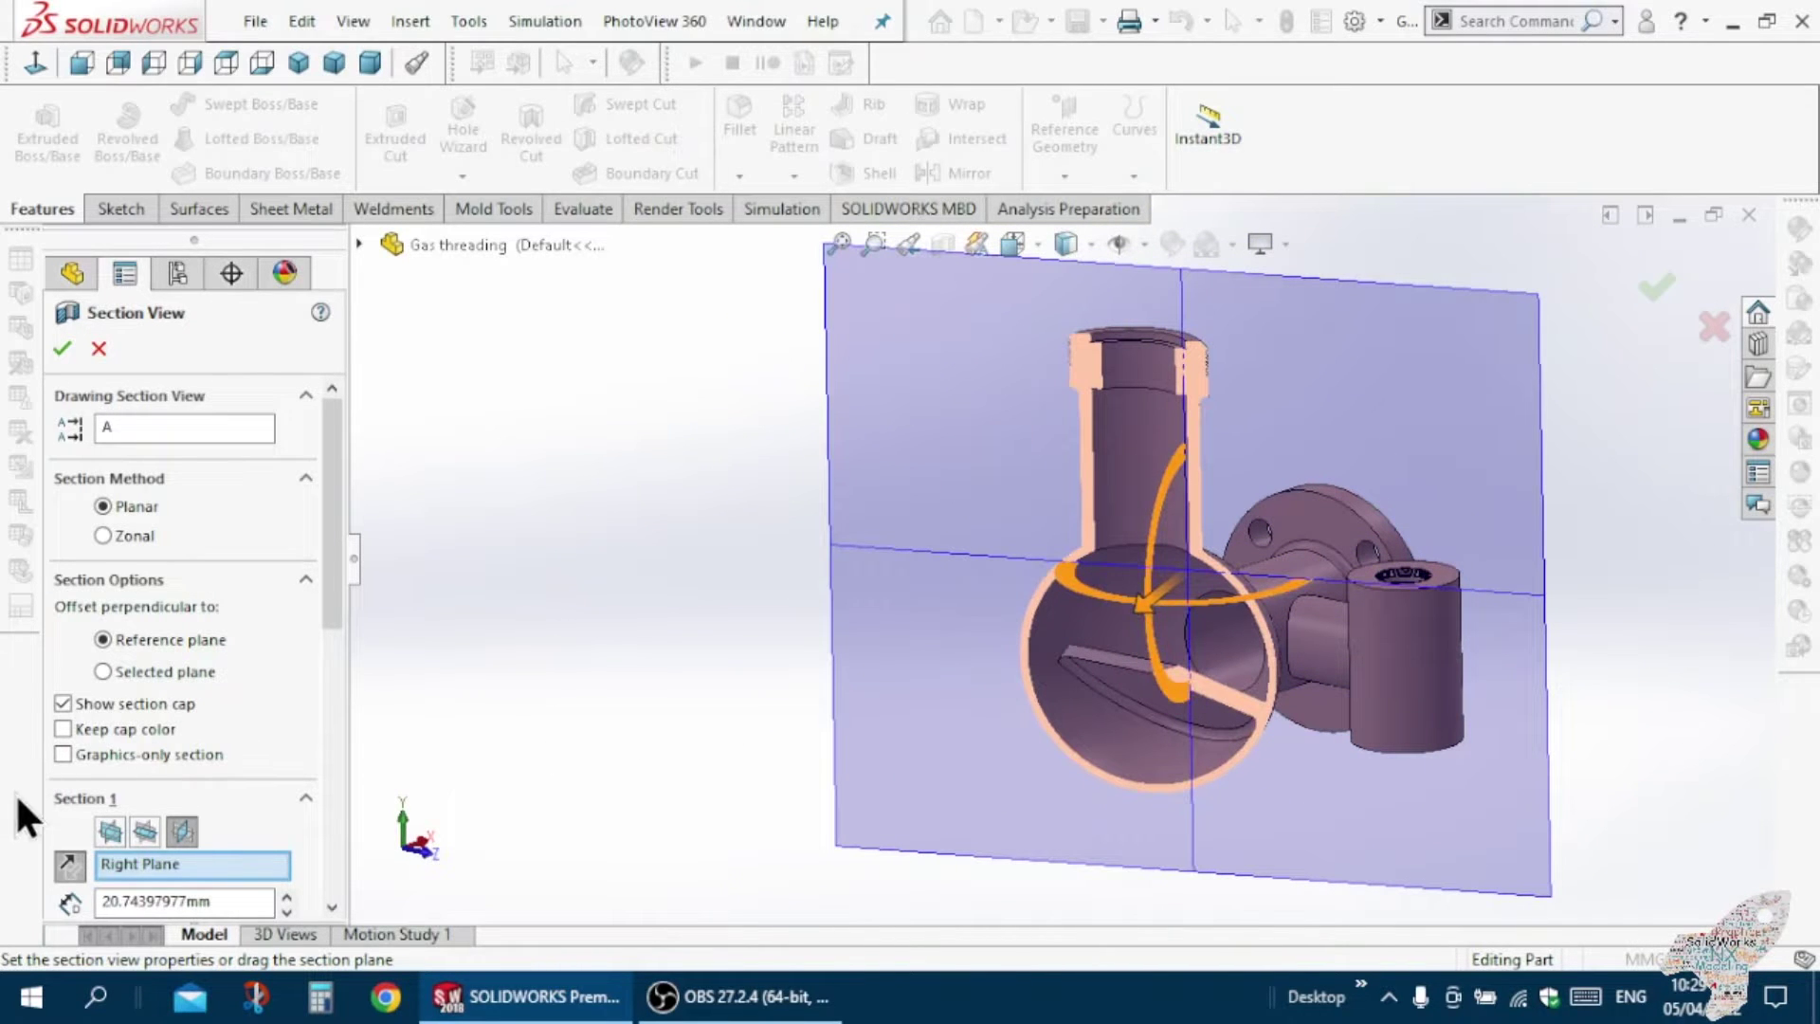
{"action": "left_click", "coordinate": [144, 831]}
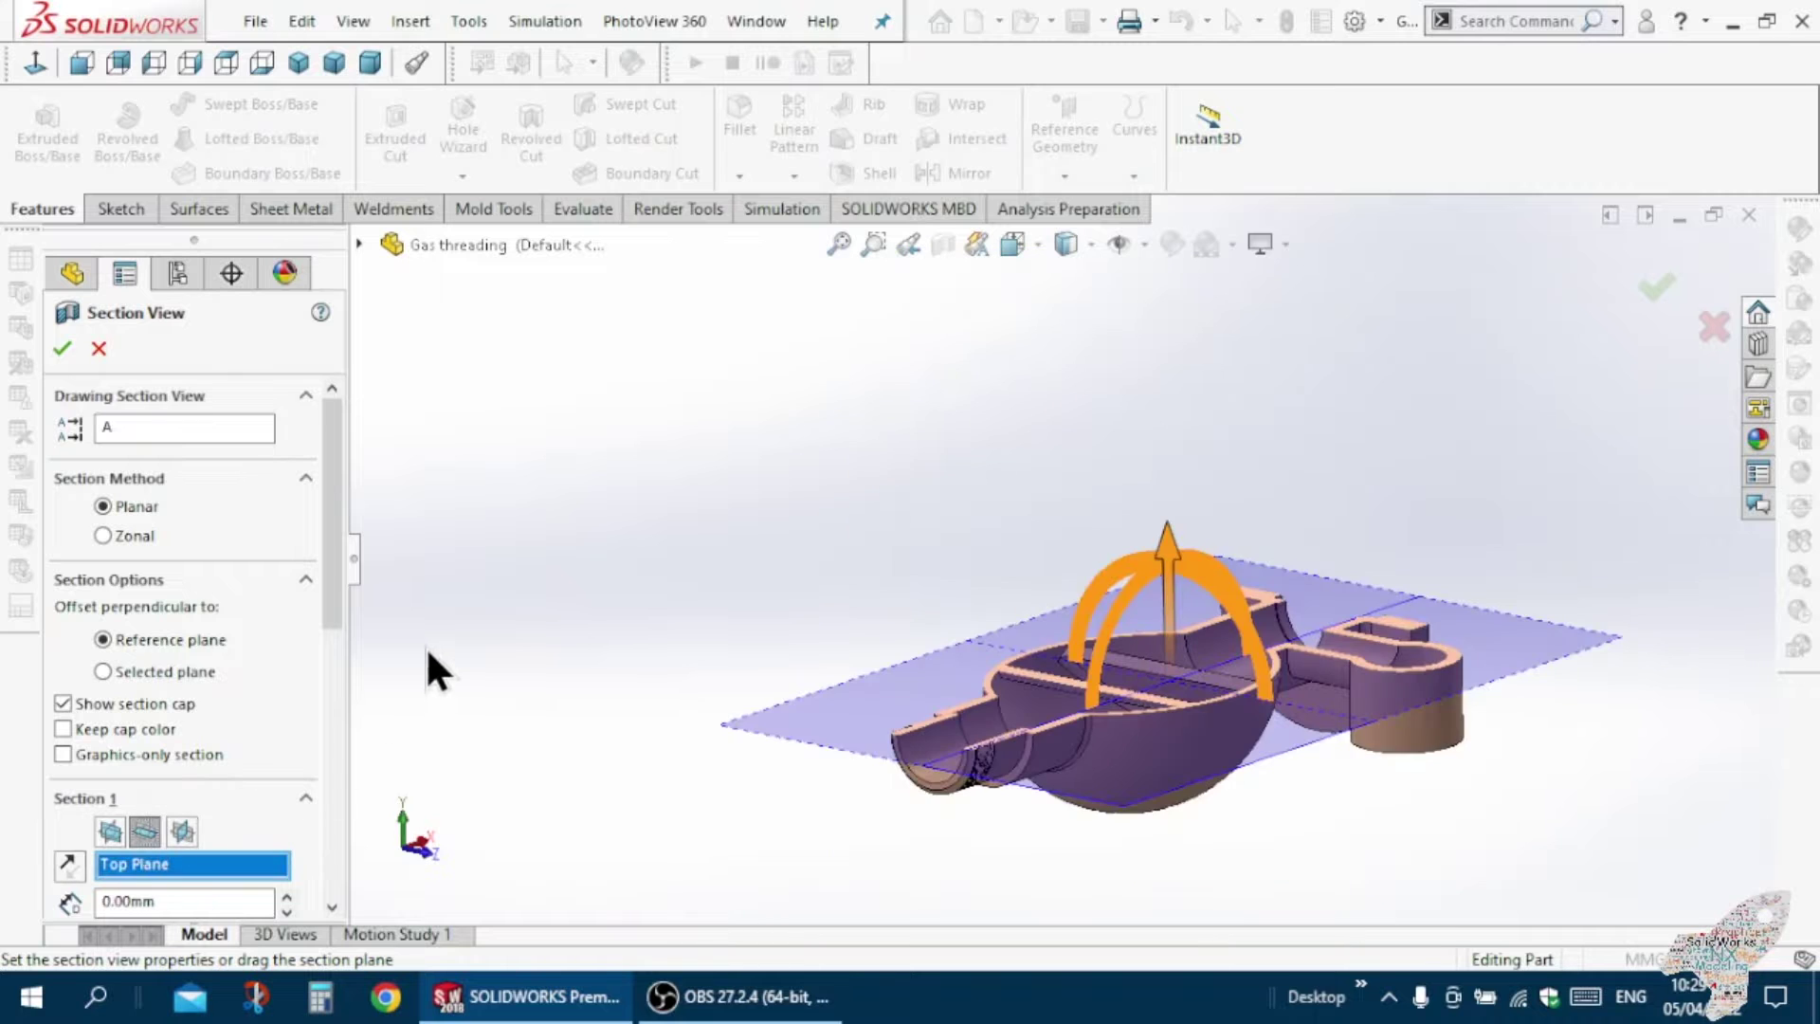
{"action": "middle_click_drag", "start_coordinate": [429, 650], "coordinate": [916, 643]}
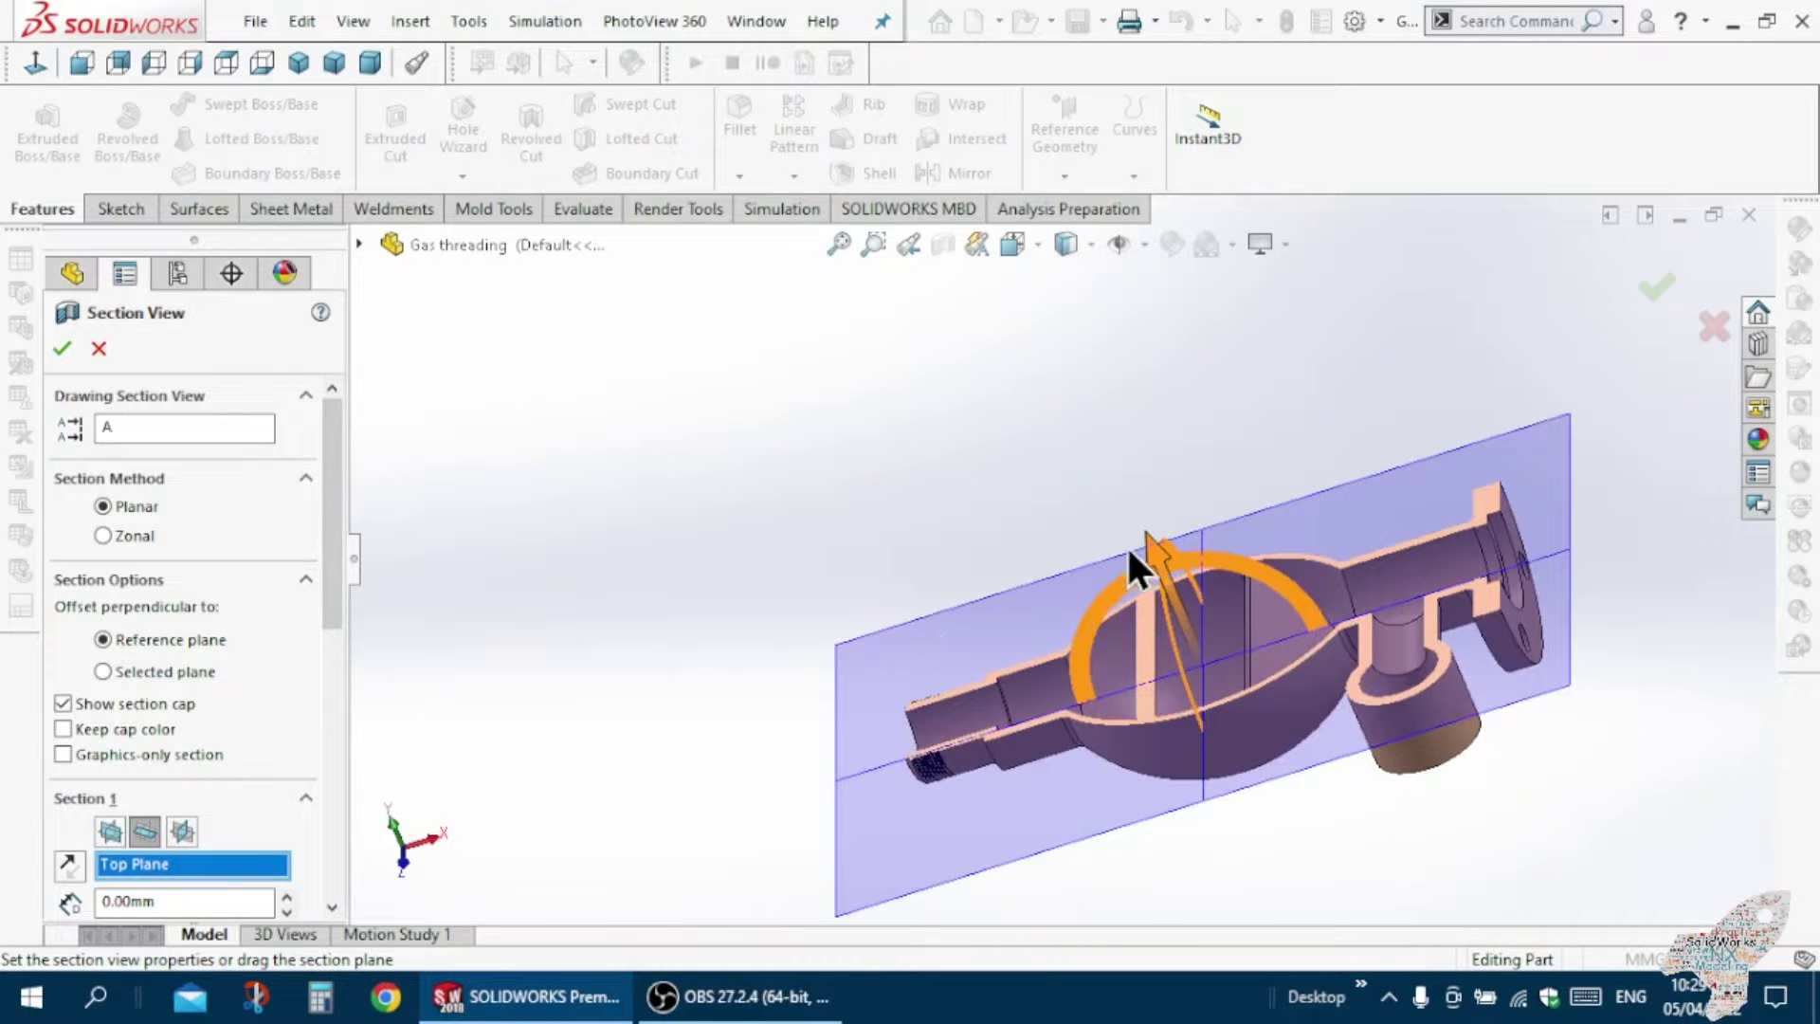
{"action": "left_click_drag", "start_coordinate": [1152, 559], "coordinate": [1122, 519]}
{"action": "mouse_move", "coordinate": [1123, 519]}
{"action": "middle_mouse_down"}
{"action": "mouse_move", "coordinate": [1138, 676]}
{"action": "mouse_move", "coordinate": [1065, 715]}
{"action": "mouse_move", "coordinate": [1040, 699]}
{"action": "mouse_move", "coordinate": [1158, 488]}
{"action": "mouse_move", "coordinate": [1230, 548]}
{"action": "mouse_move", "coordinate": [1157, 515]}
{"action": "middle_mouse_up"}
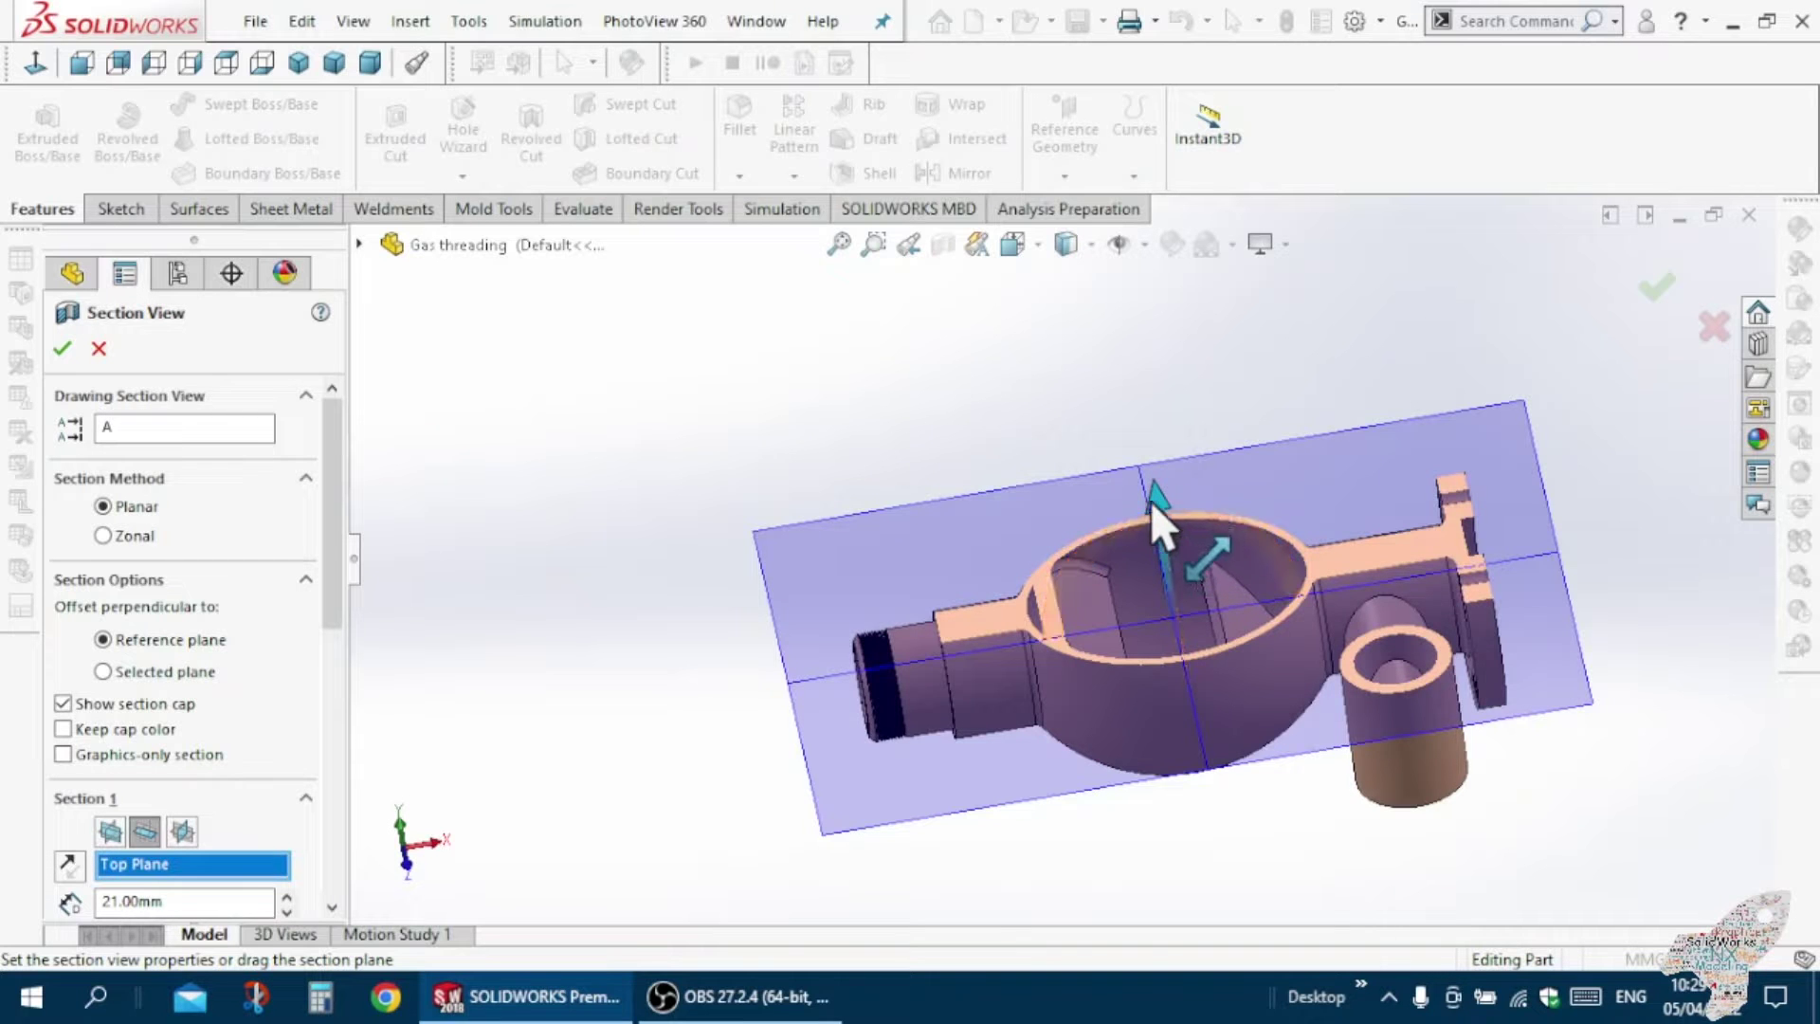
{"action": "mouse_move", "coordinate": [1159, 487]}
{"action": "left_mouse_down"}
{"action": "mouse_move", "coordinate": [1167, 422]}
{"action": "mouse_move", "coordinate": [1128, 236]}
{"action": "mouse_move", "coordinate": [1173, 285]}
{"action": "mouse_move", "coordinate": [1341, 666]}
{"action": "mouse_move", "coordinate": [1198, 307]}
{"action": "left_mouse_up"}
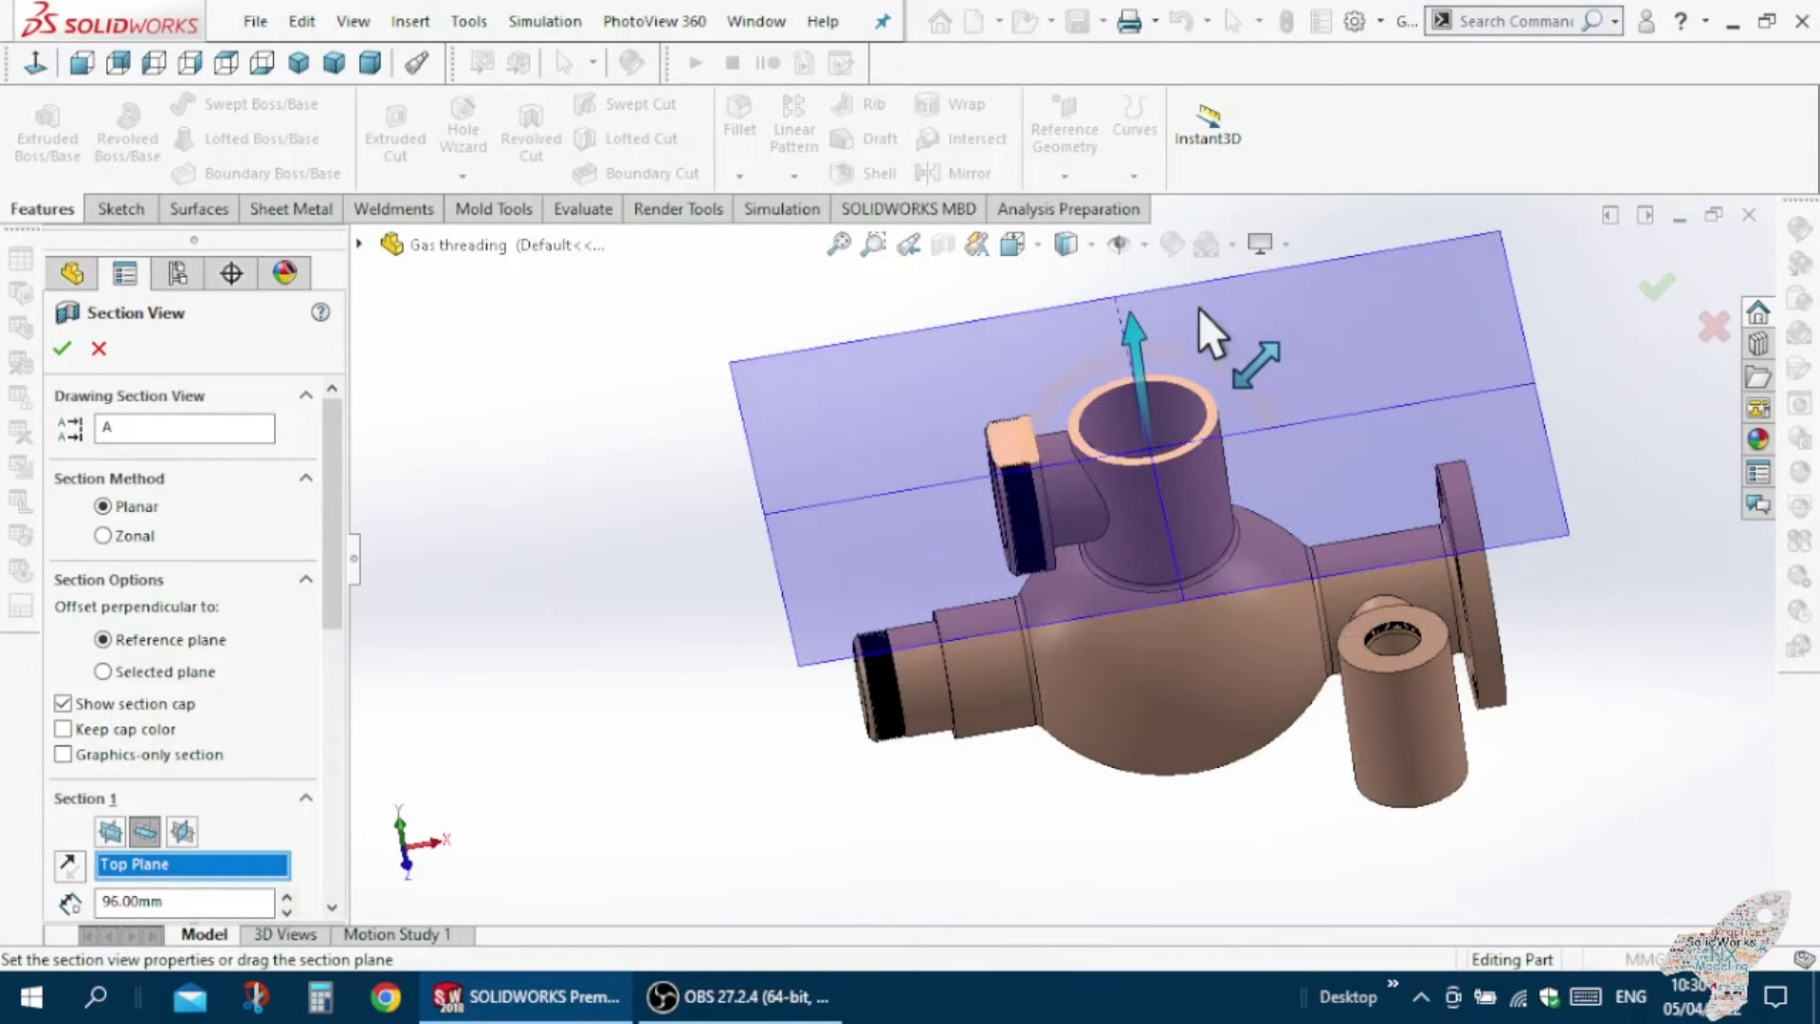
{"action": "left_click", "coordinate": [65, 350]}
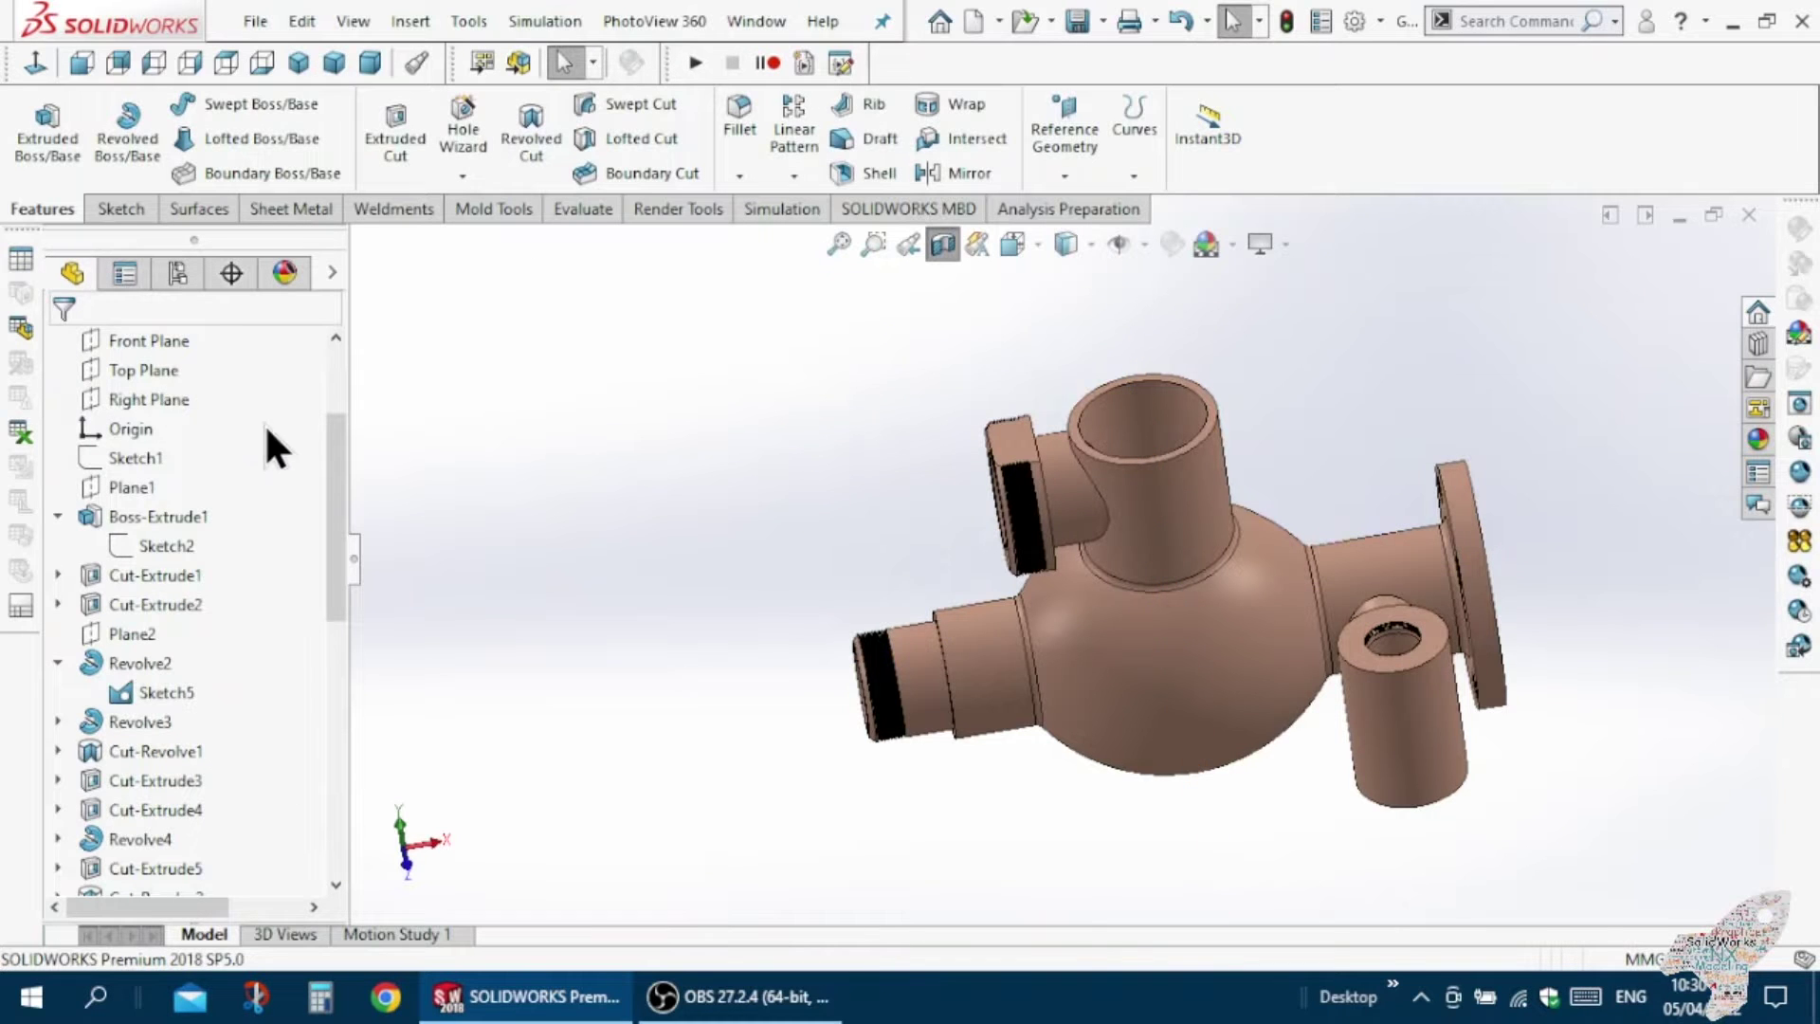
Replace the section with a Front Plane half-section of the valve body.
{"action": "left_click", "coordinate": [939, 243]}
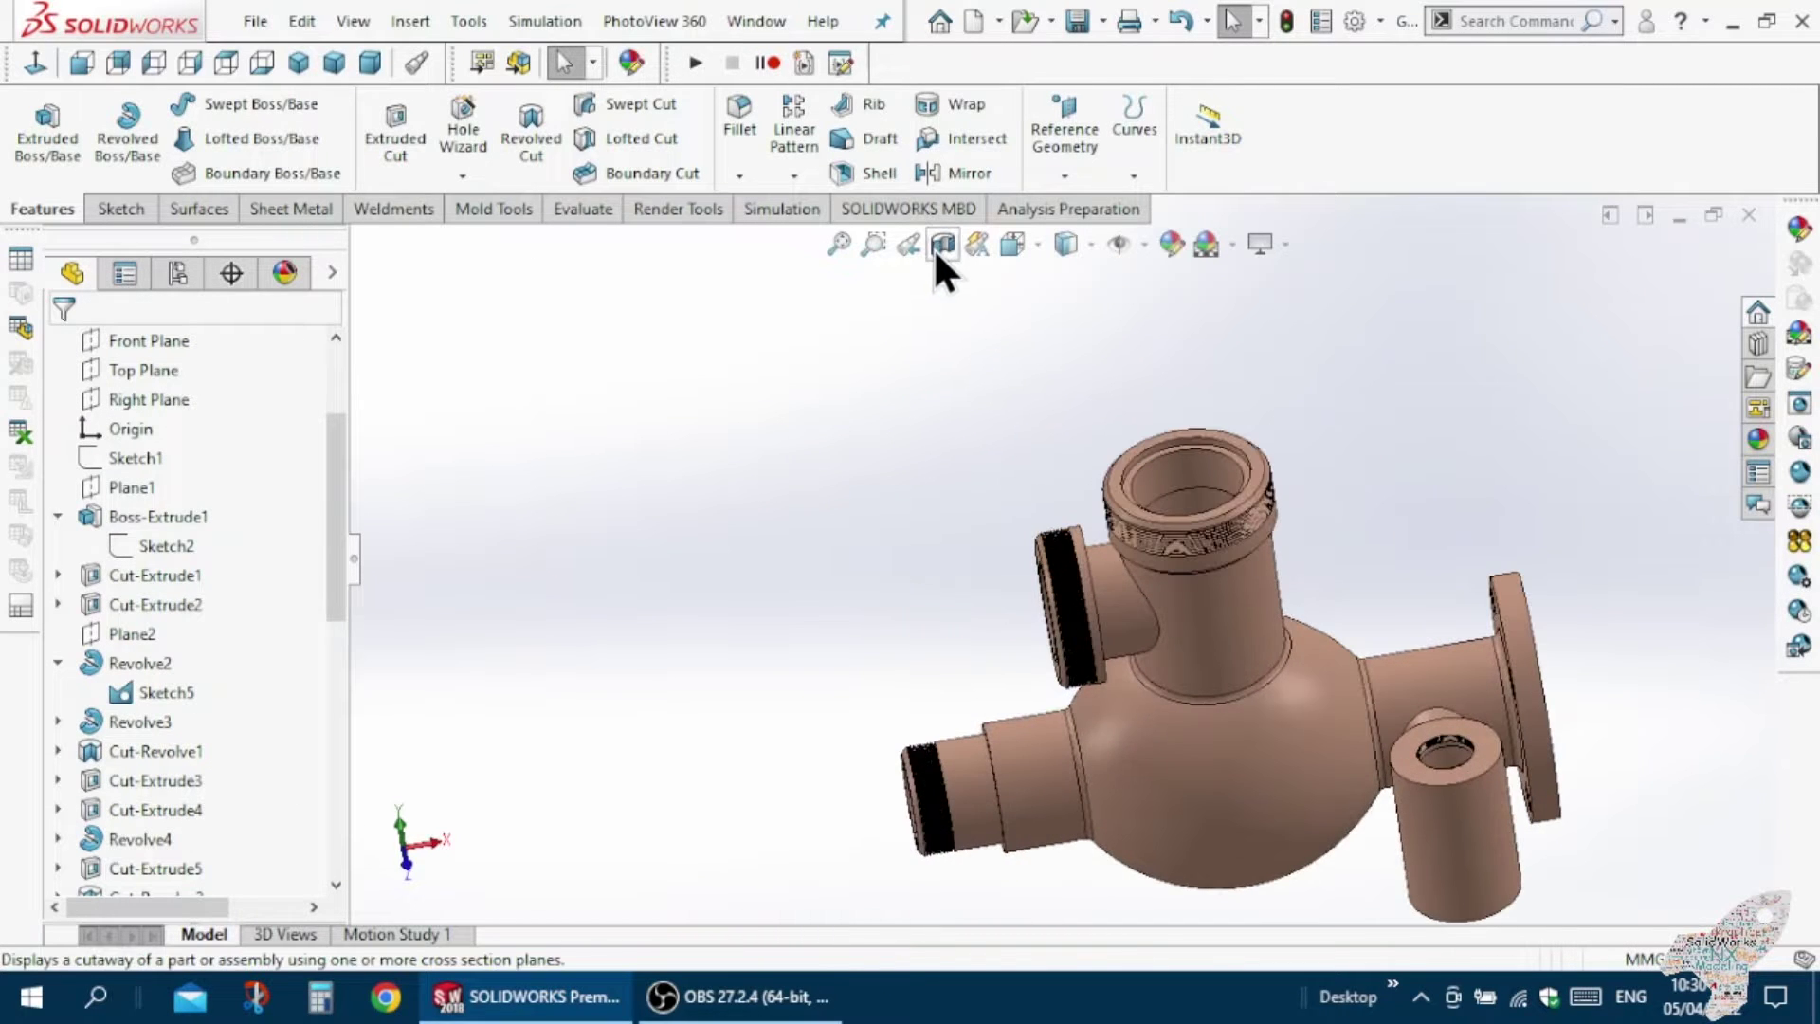
{"action": "left_click", "coordinate": [939, 243]}
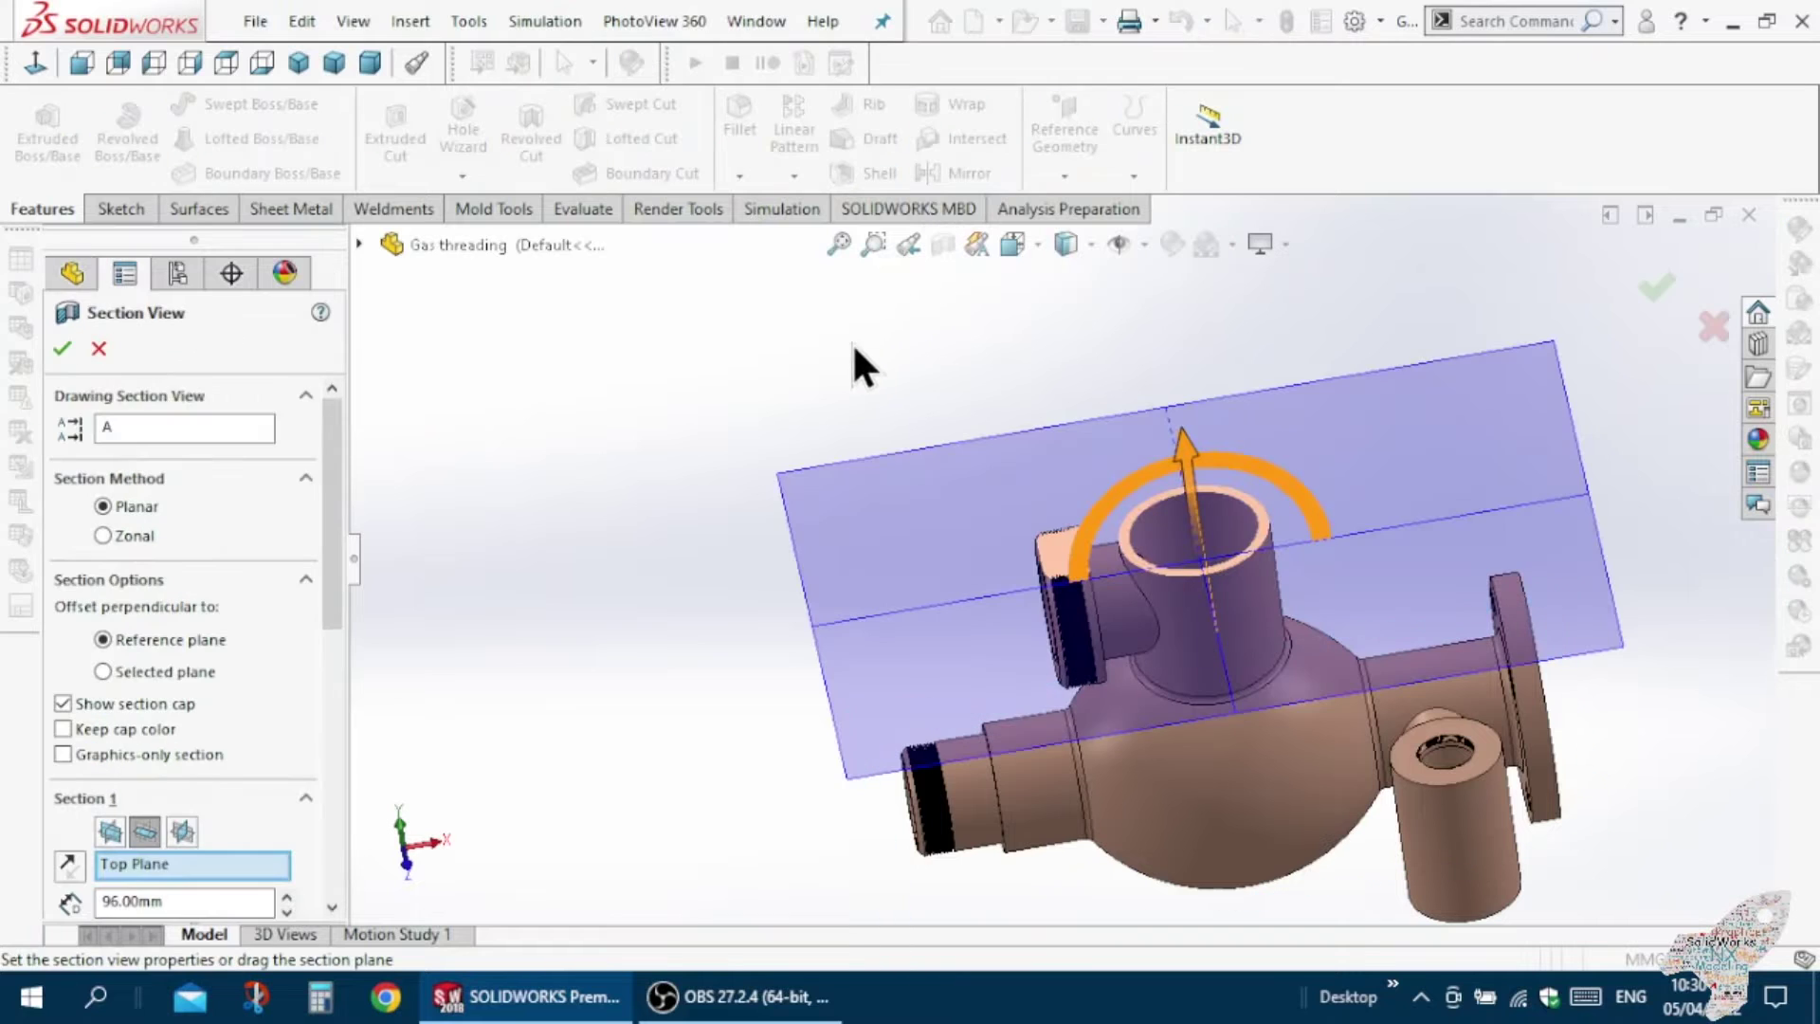
{"action": "left_click", "coordinate": [110, 828]}
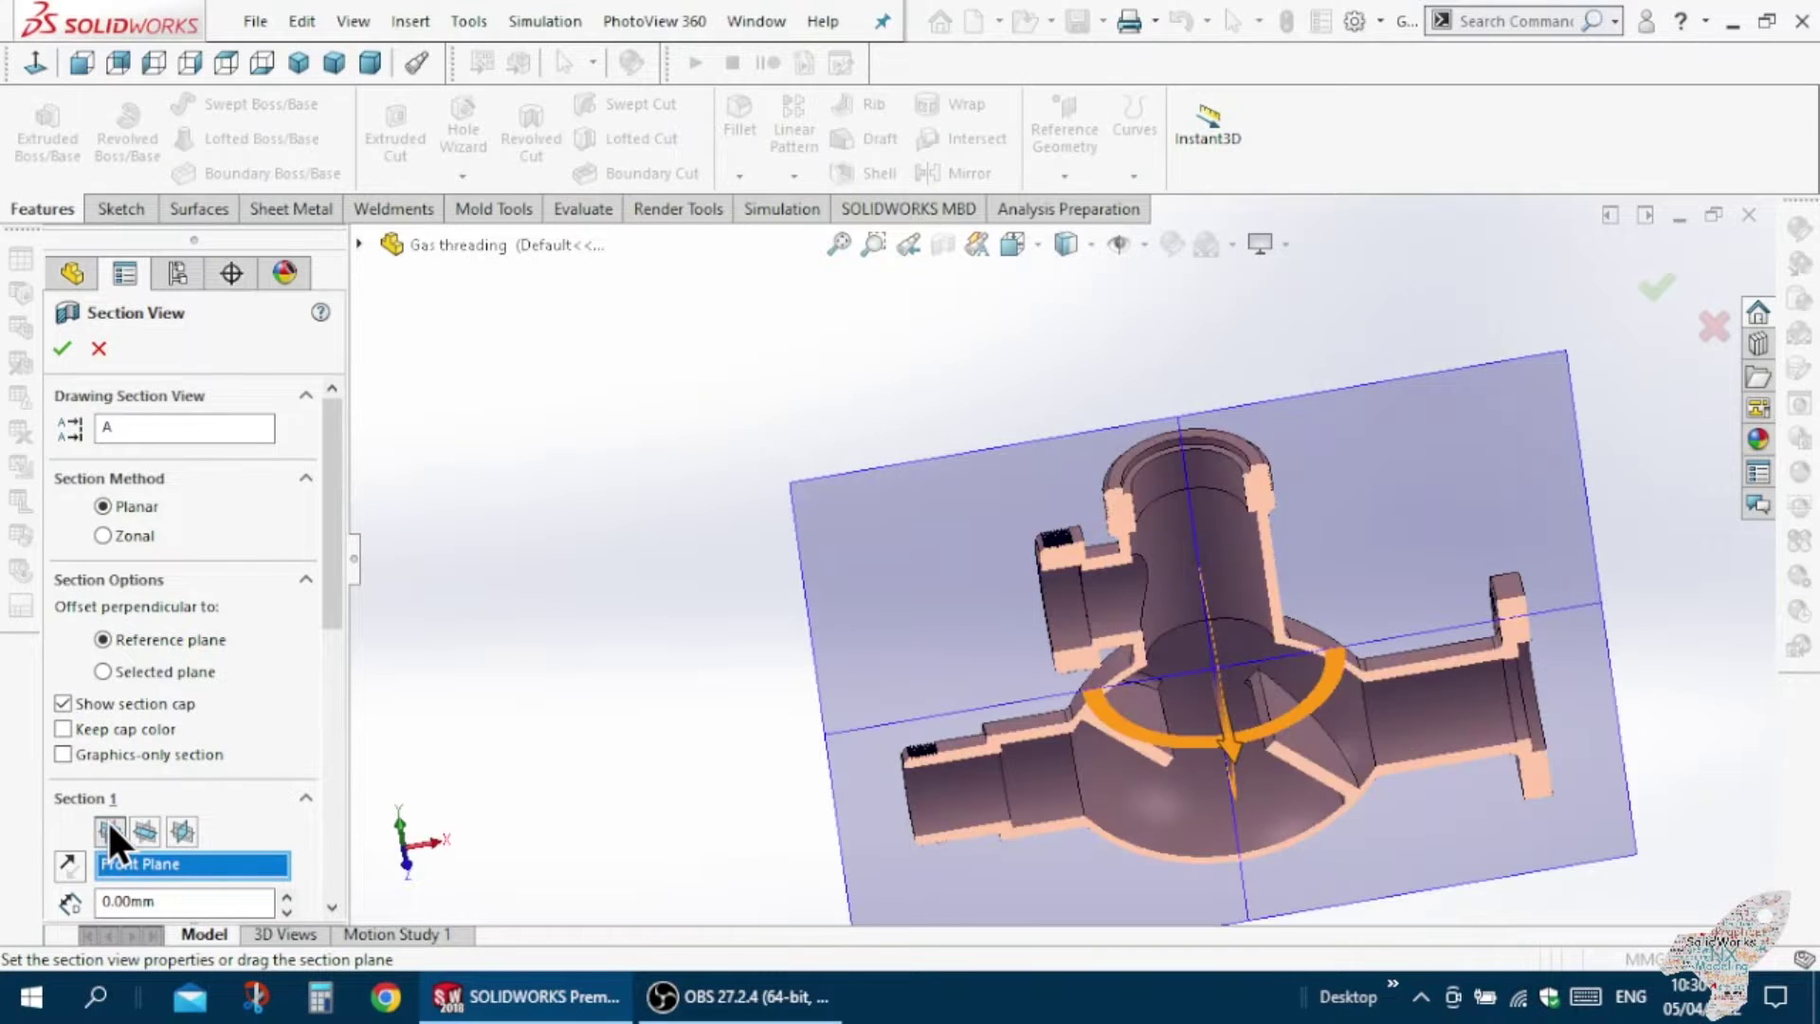
{"action": "left_click", "coordinate": [61, 348]}
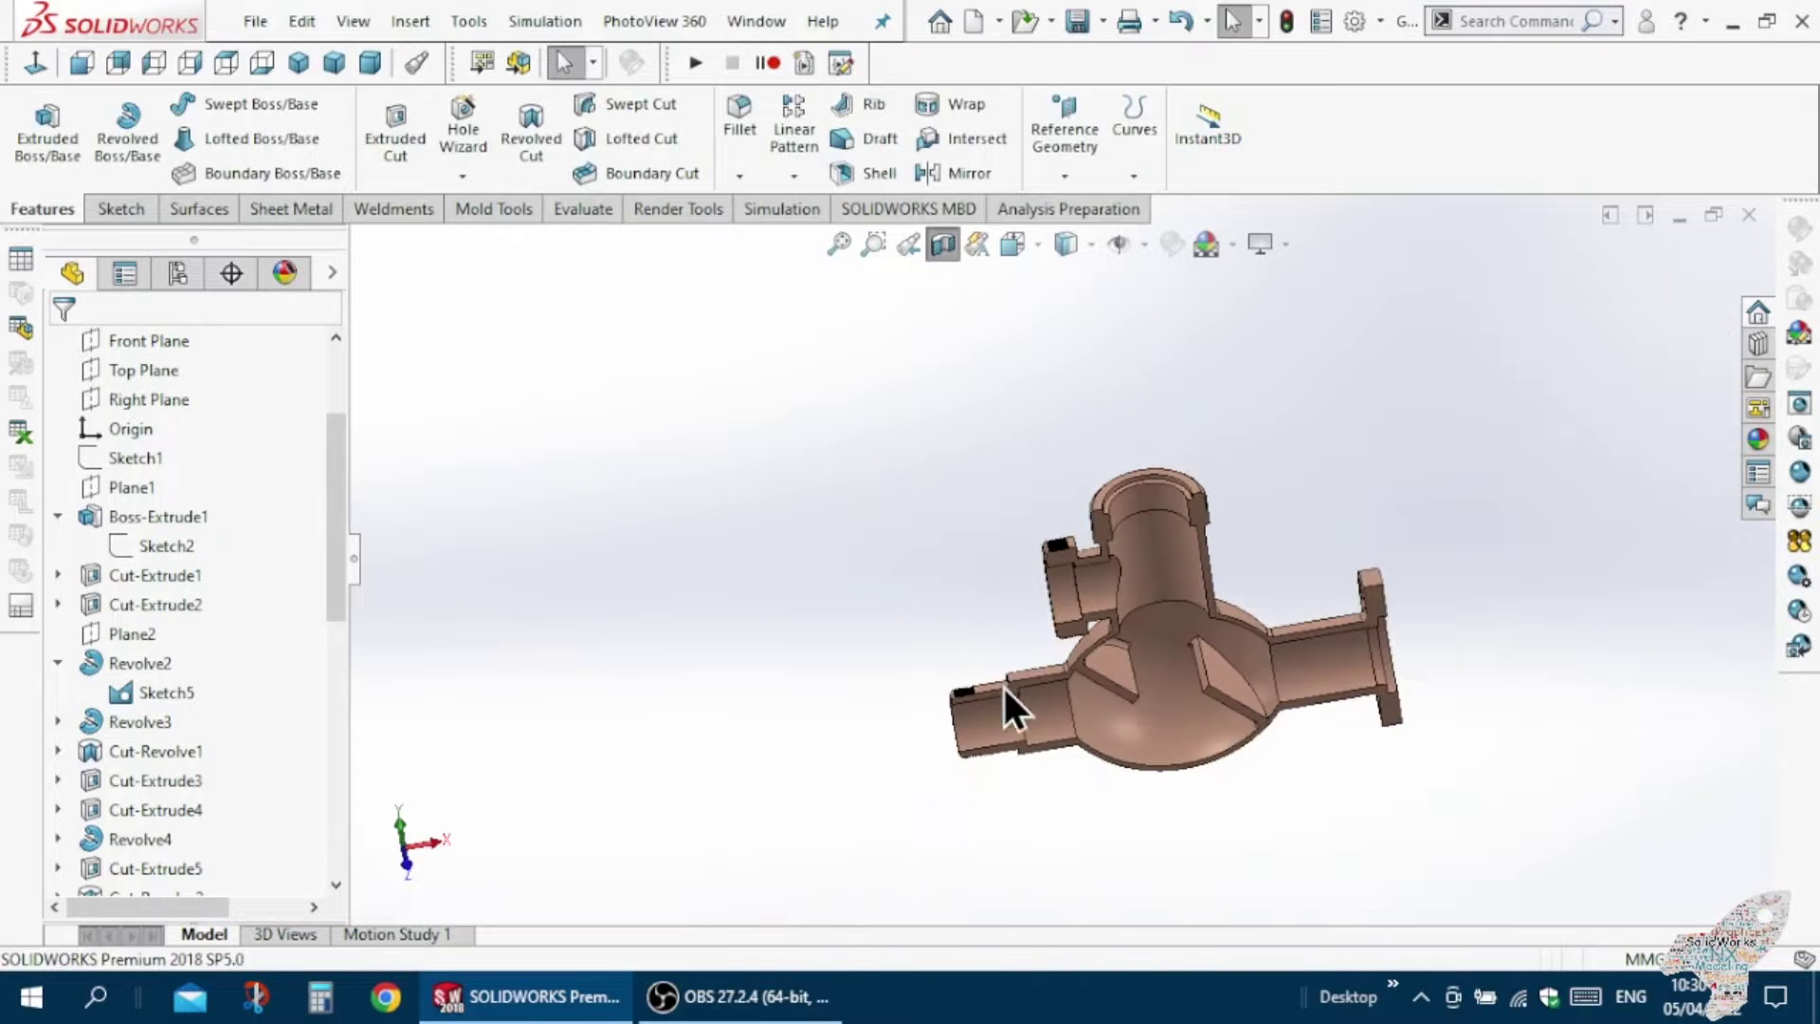
Inspect the interior from several angles and the front view, then remove the section cut.
{"action": "scroll", "coordinate": [1120, 686], "scroll_direction": "down", "scroll_amount": 5}
{"action": "mouse_move", "coordinate": [1119, 687]}
{"action": "middle_mouse_down"}
{"action": "mouse_move", "coordinate": [1081, 582]}
{"action": "mouse_move", "coordinate": [1089, 511]}
{"action": "mouse_move", "coordinate": [1202, 500]}
{"action": "mouse_move", "coordinate": [1036, 542]}
{"action": "mouse_move", "coordinate": [1065, 610]}
{"action": "middle_mouse_up"}
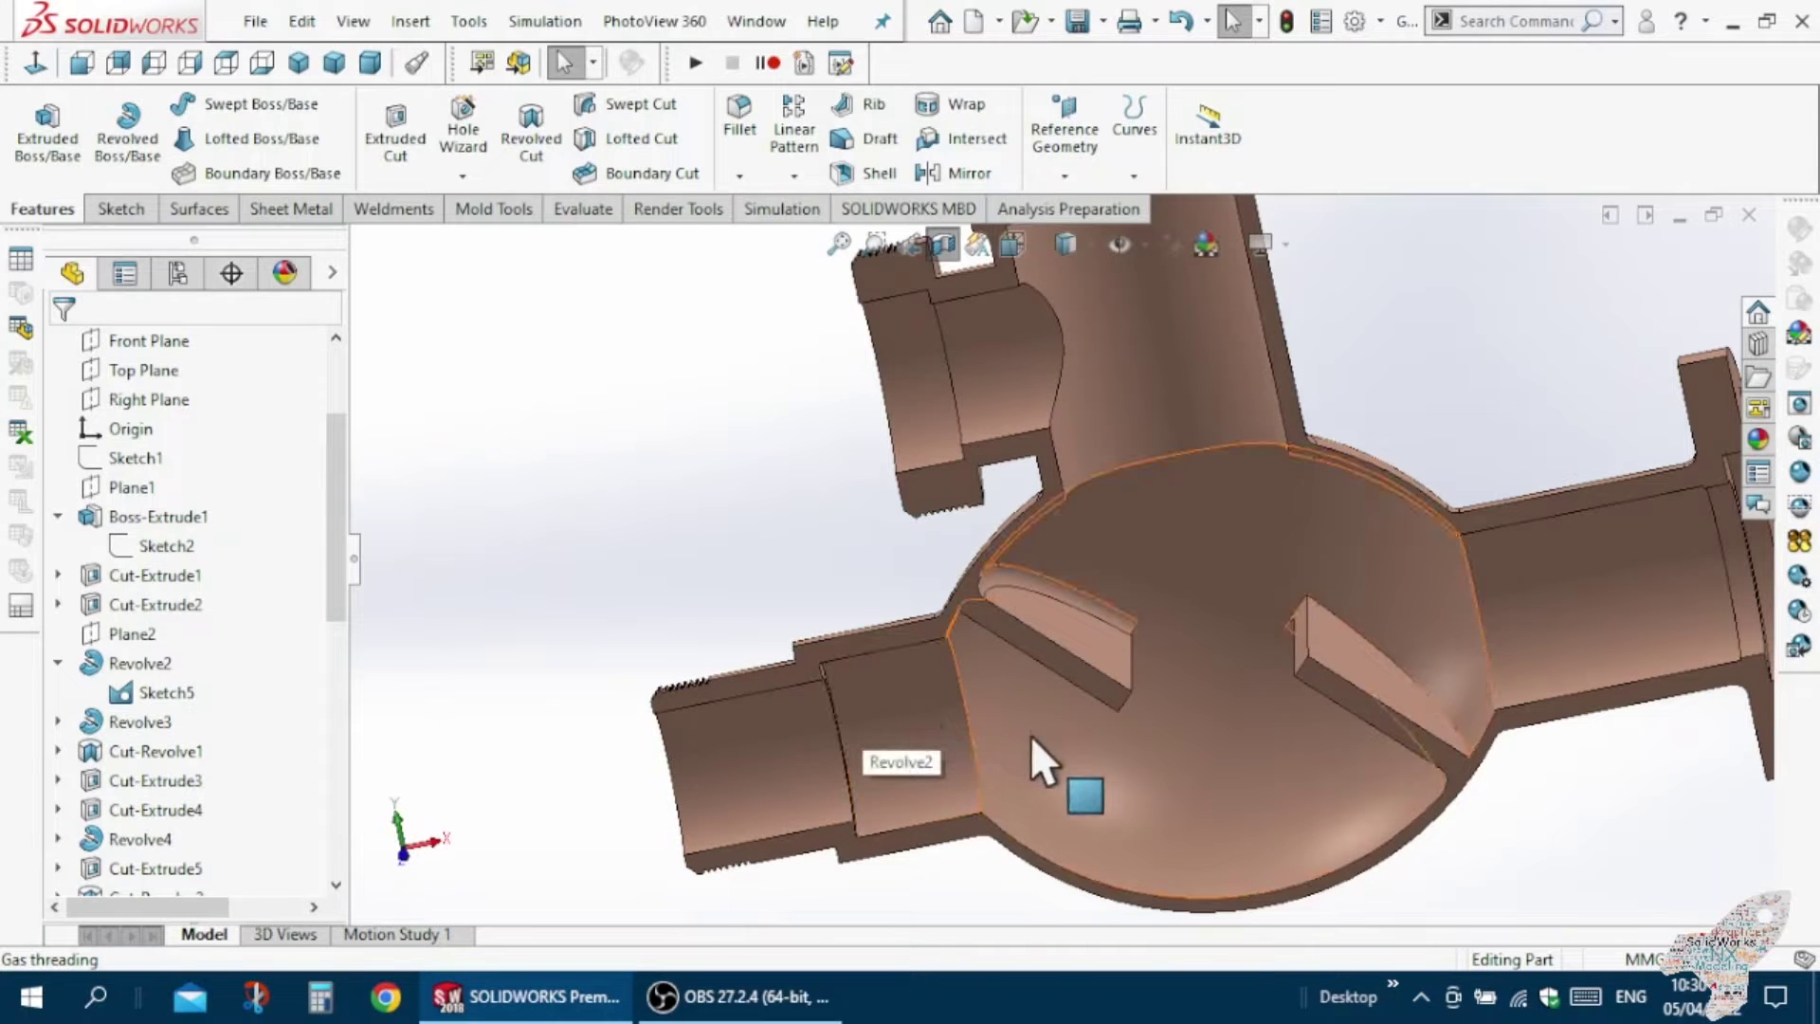
{"action": "scroll", "coordinate": [1479, 630], "scroll_direction": "up", "scroll_amount": 3}
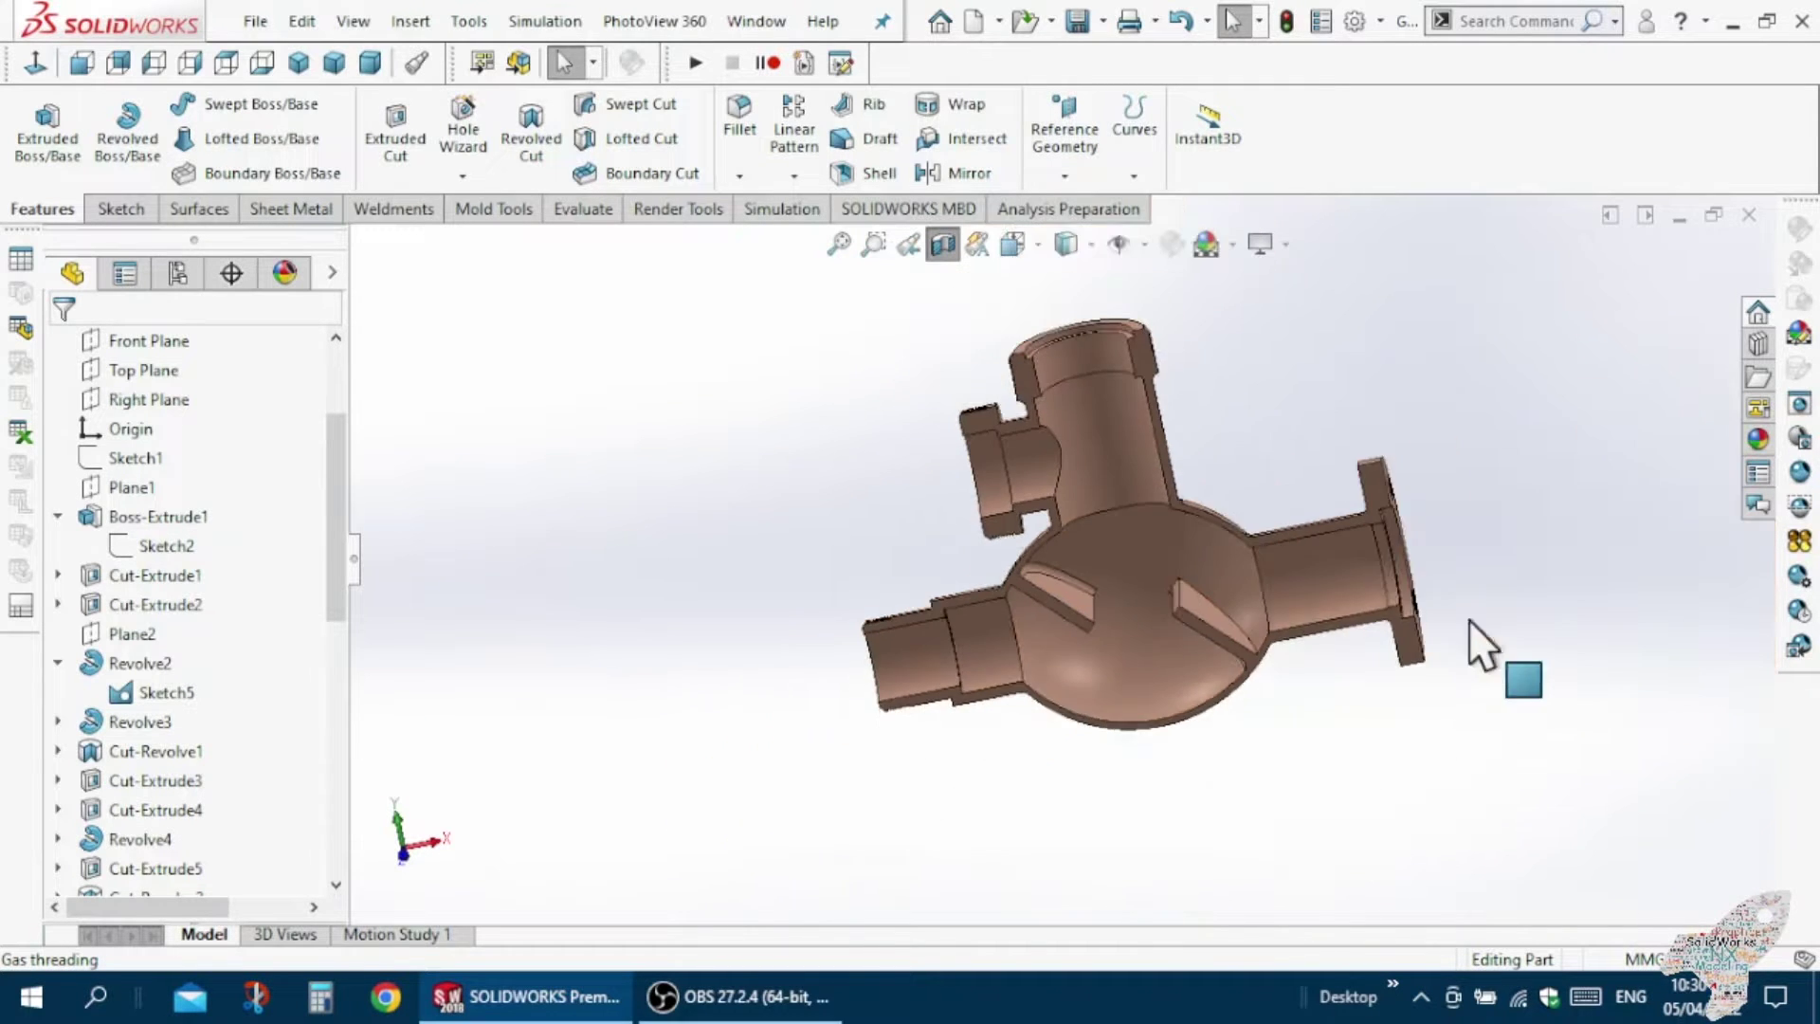
{"action": "scroll", "coordinate": [1479, 630], "scroll_direction": "down", "scroll_amount": 2}
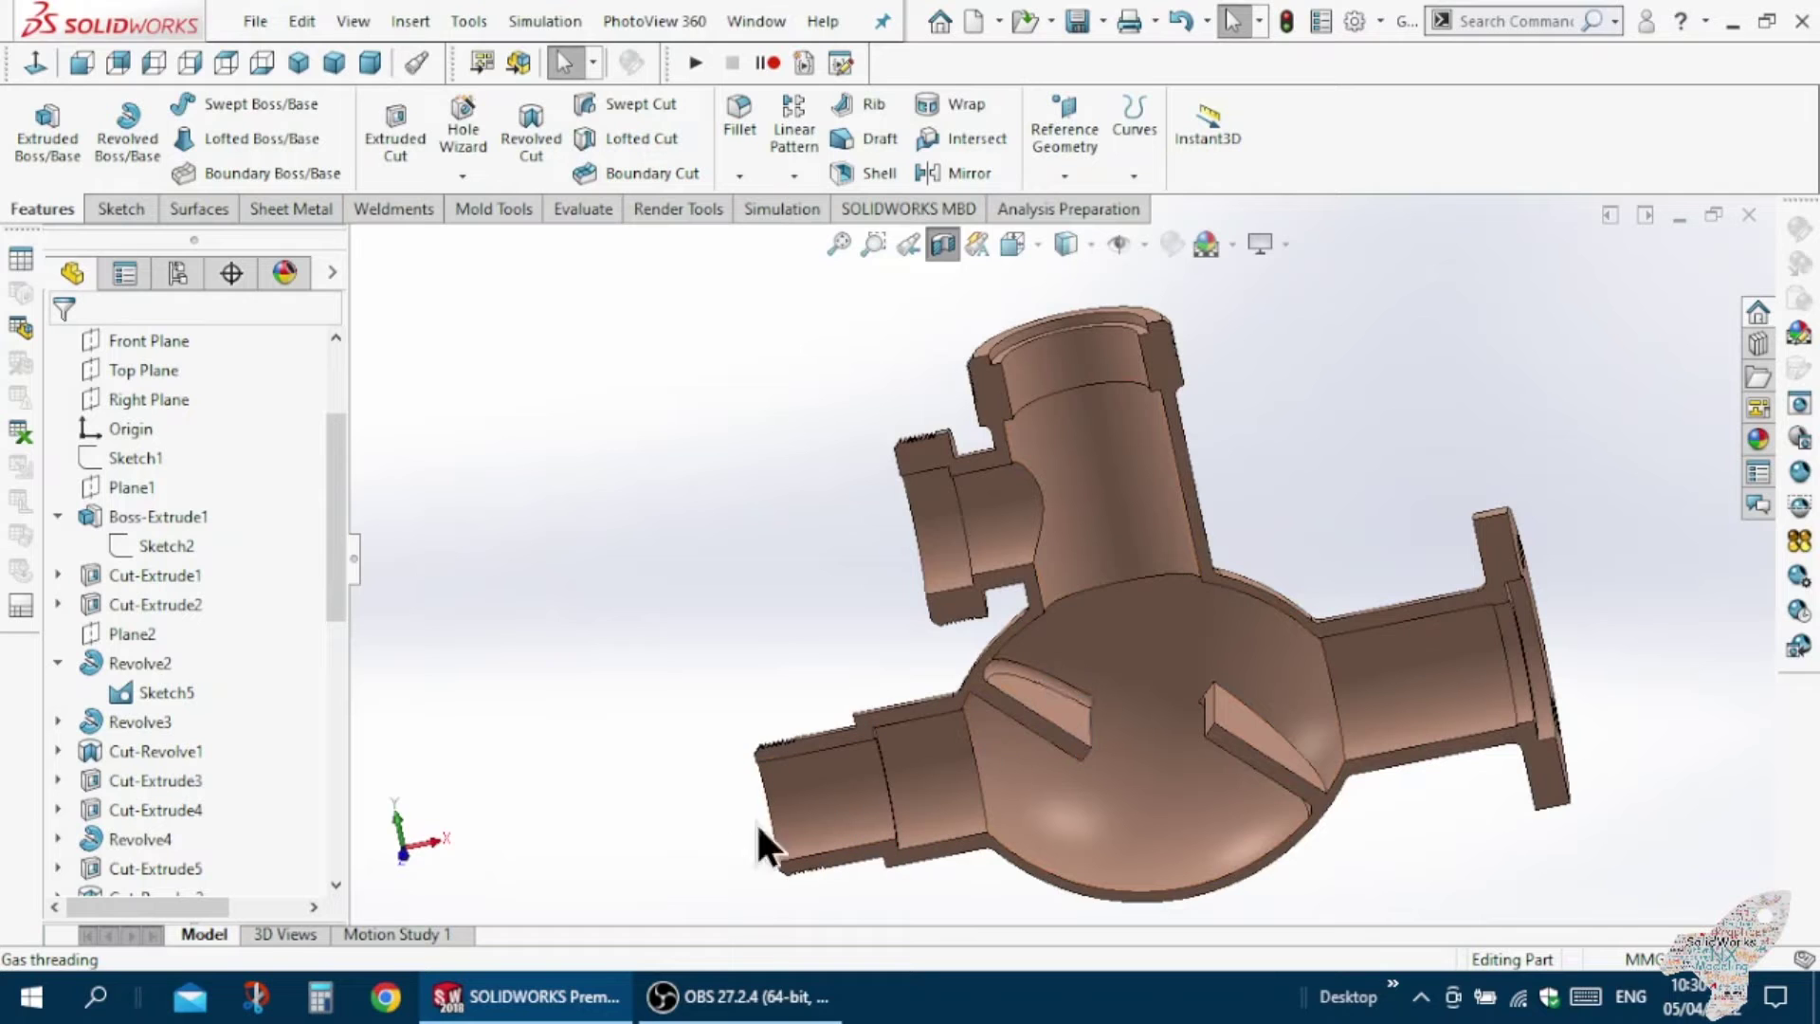
{"action": "mouse_move", "coordinate": [726, 804]}
{"action": "middle_mouse_down"}
{"action": "mouse_move", "coordinate": [797, 755]}
{"action": "mouse_move", "coordinate": [826, 645]}
{"action": "middle_mouse_up"}
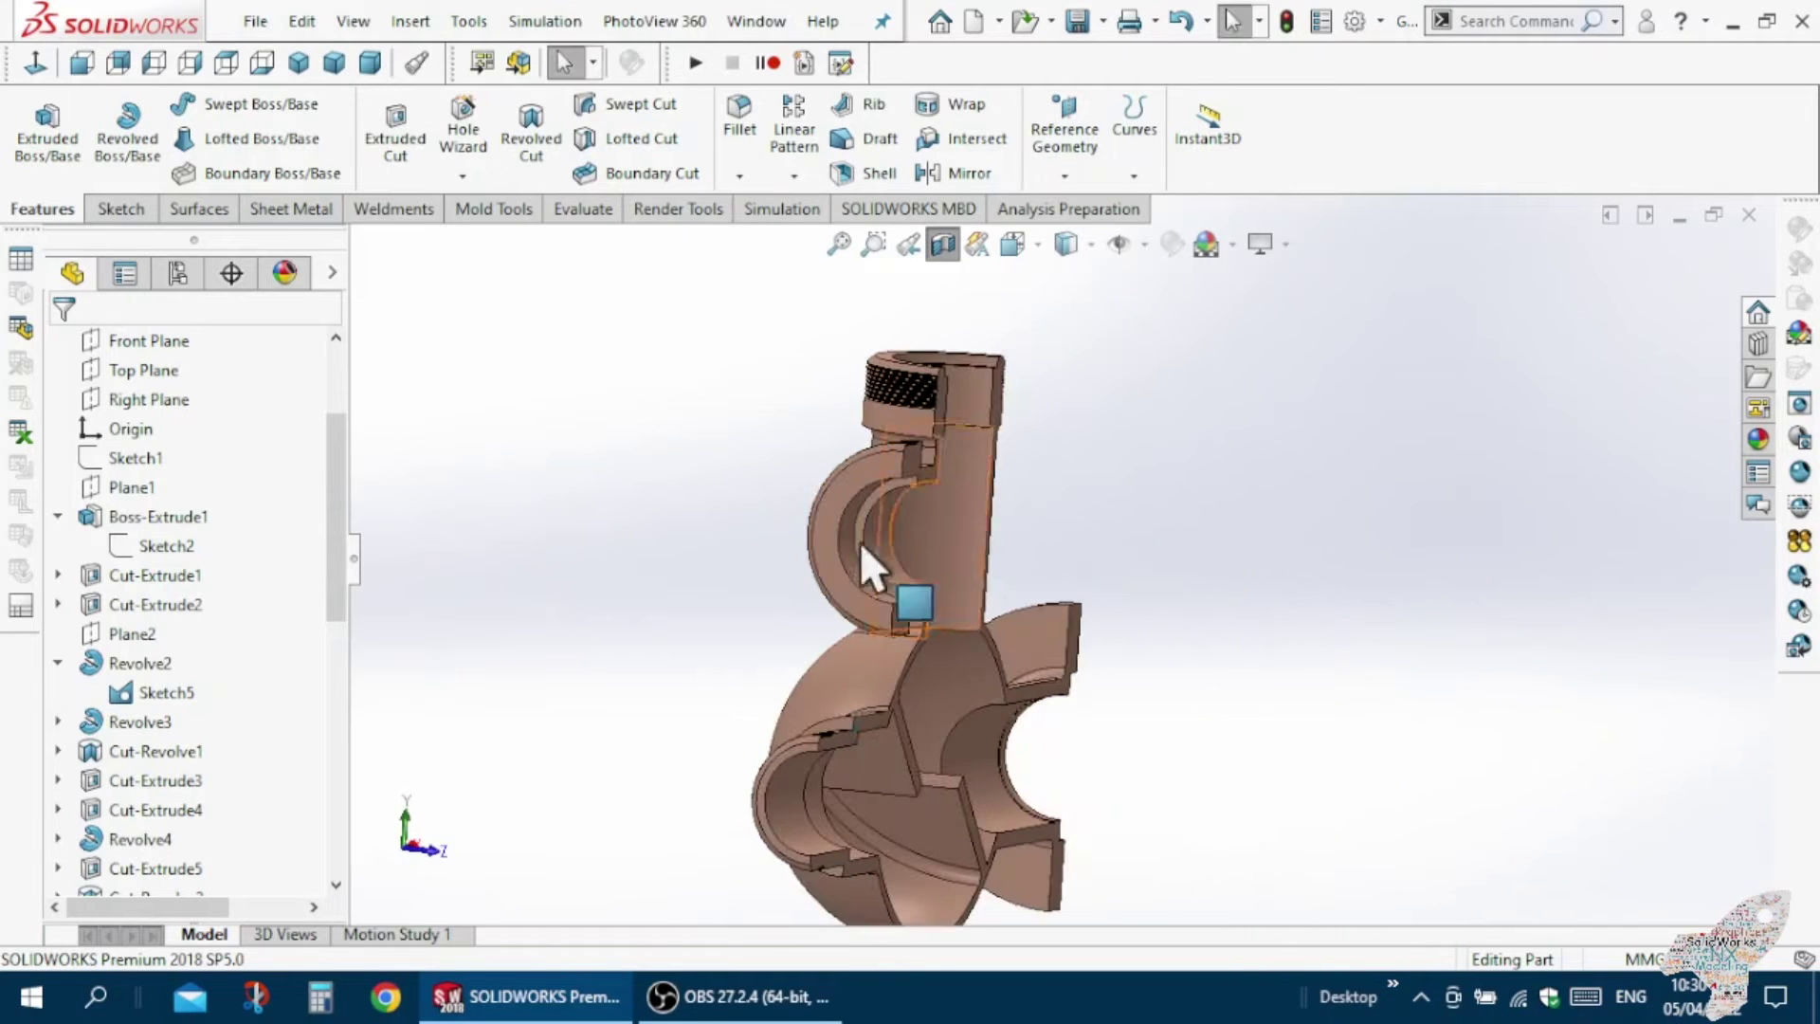
{"action": "key", "text": "ctrl+1"}
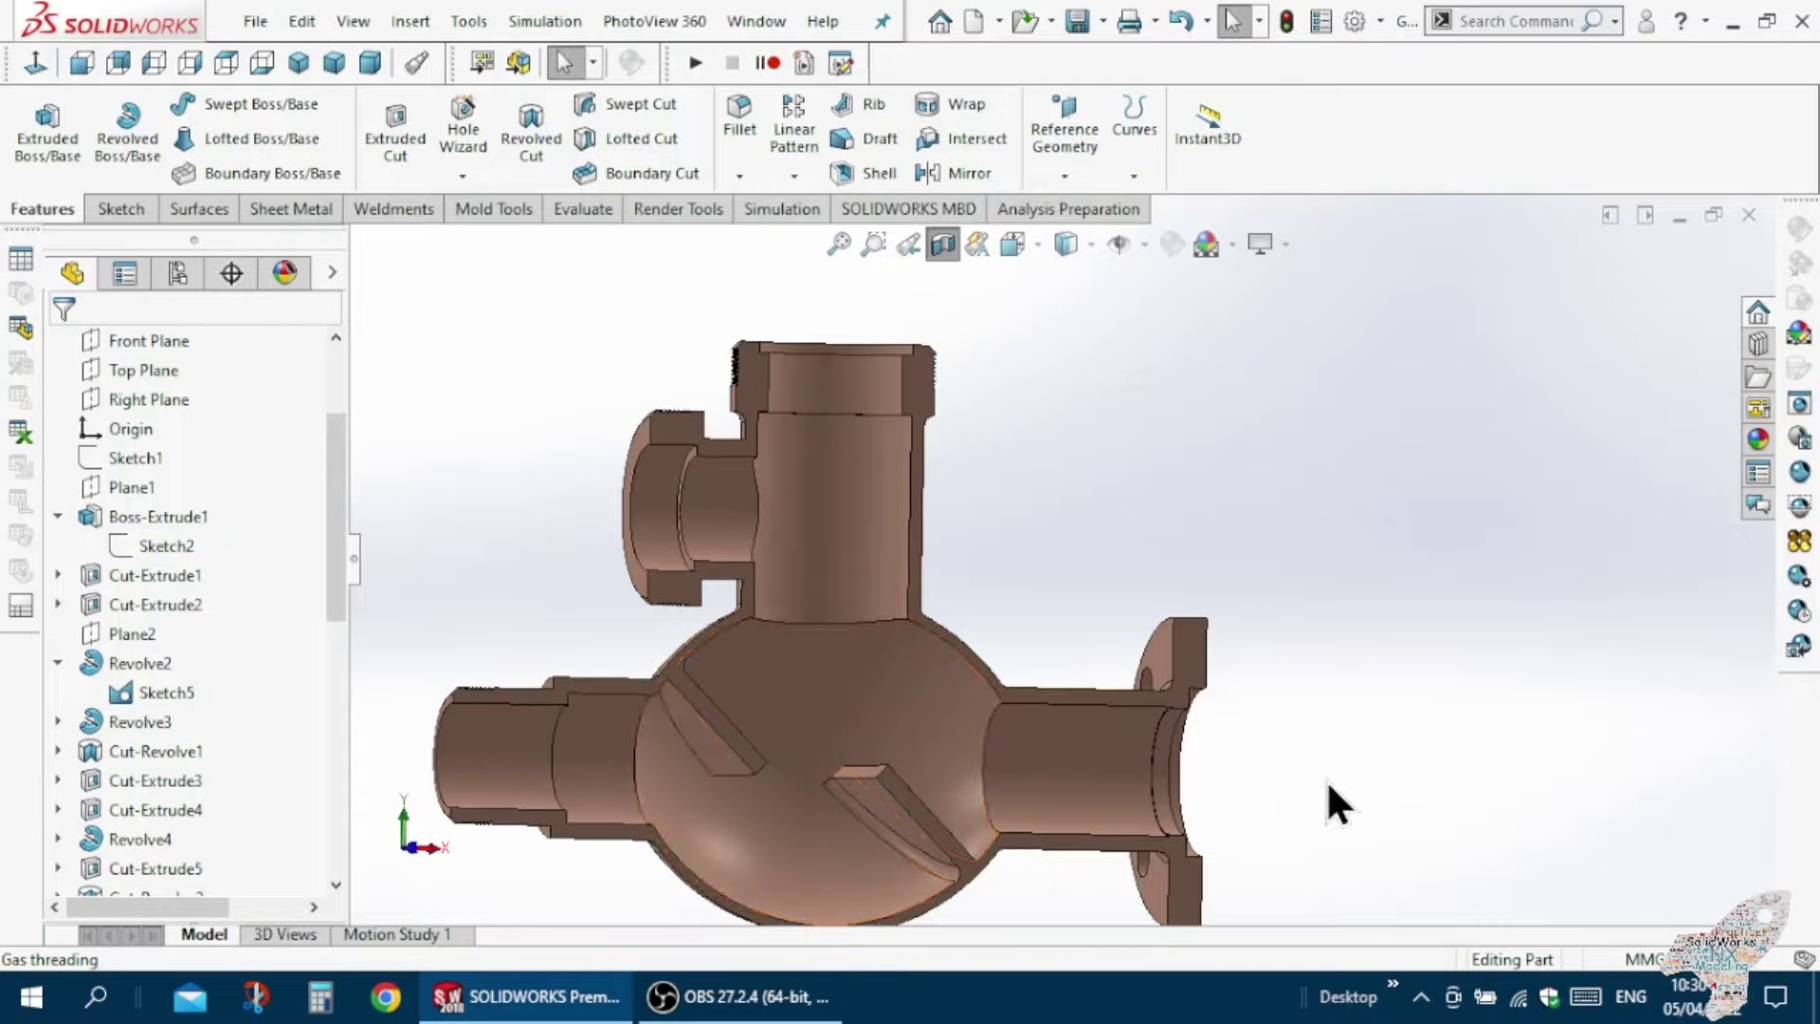
{"action": "mouse_move", "coordinate": [1364, 750]}
{"action": "middle_mouse_down"}
{"action": "mouse_move", "coordinate": [1047, 753]}
{"action": "mouse_move", "coordinate": [1173, 753]}
{"action": "mouse_move", "coordinate": [1271, 858]}
{"action": "mouse_move", "coordinate": [1255, 867]}
{"action": "mouse_move", "coordinate": [1280, 796]}
{"action": "middle_mouse_up"}
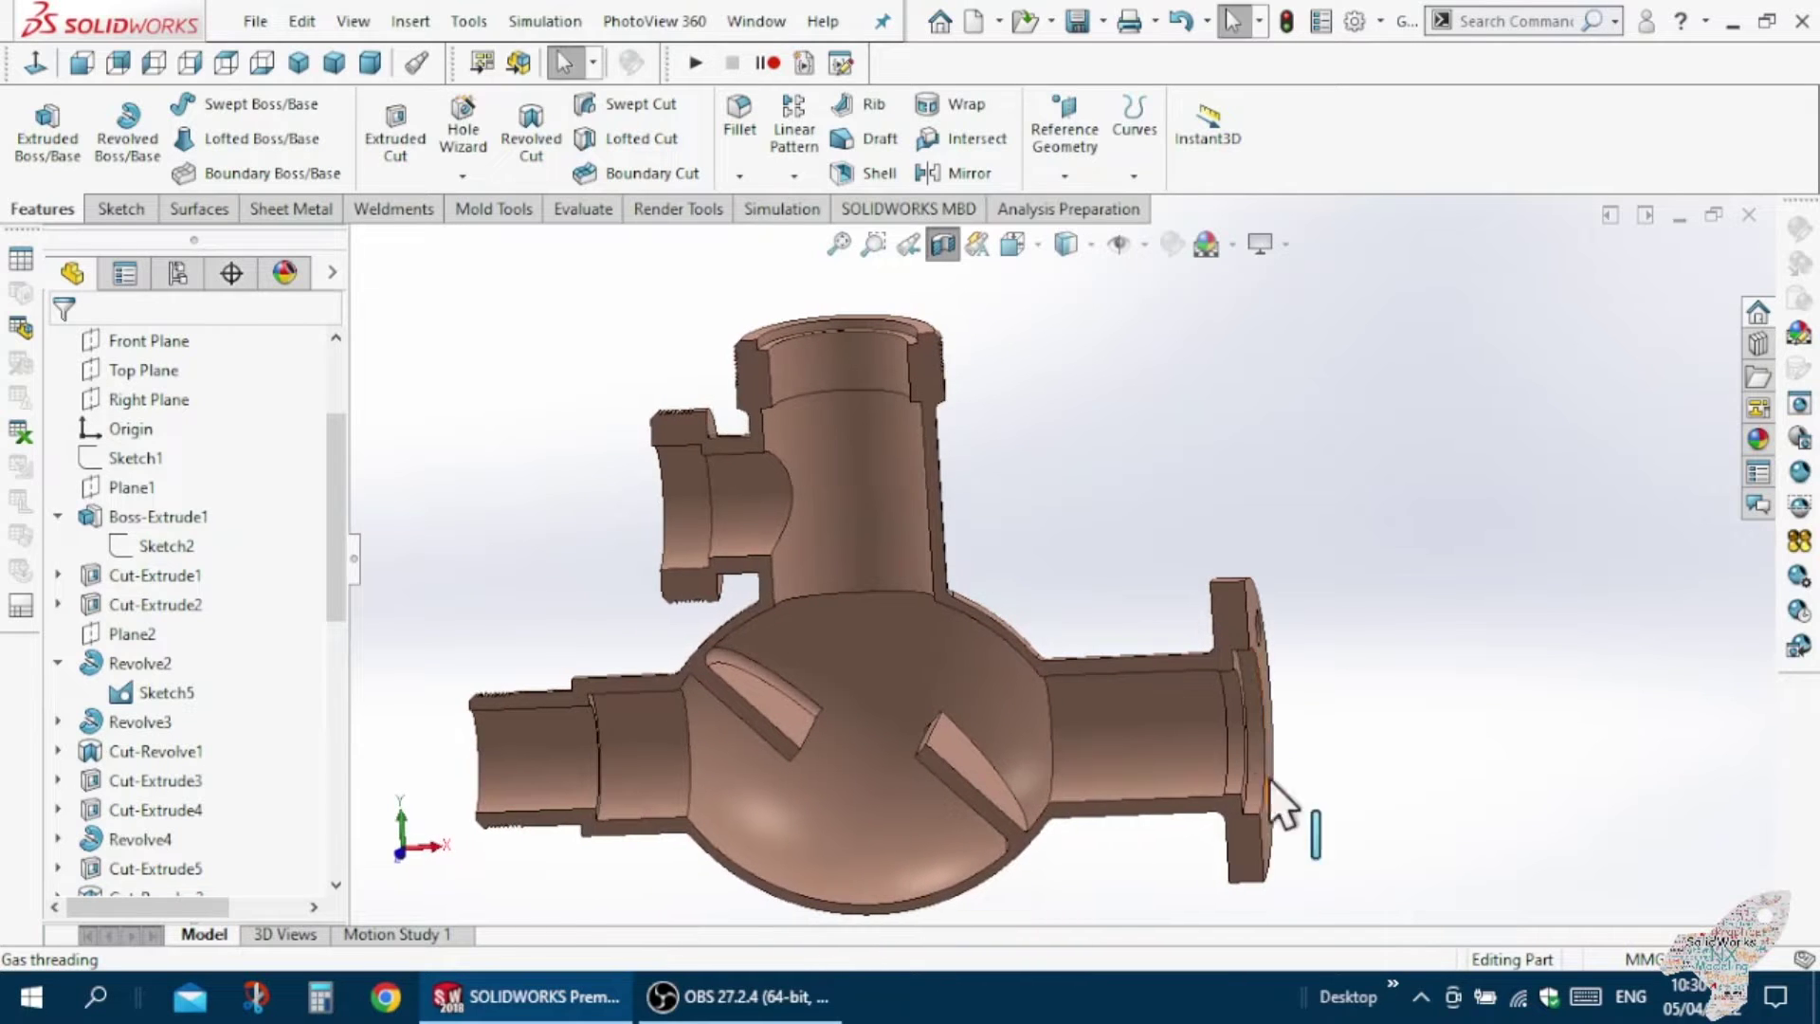
{"action": "left_click", "coordinate": [943, 245]}
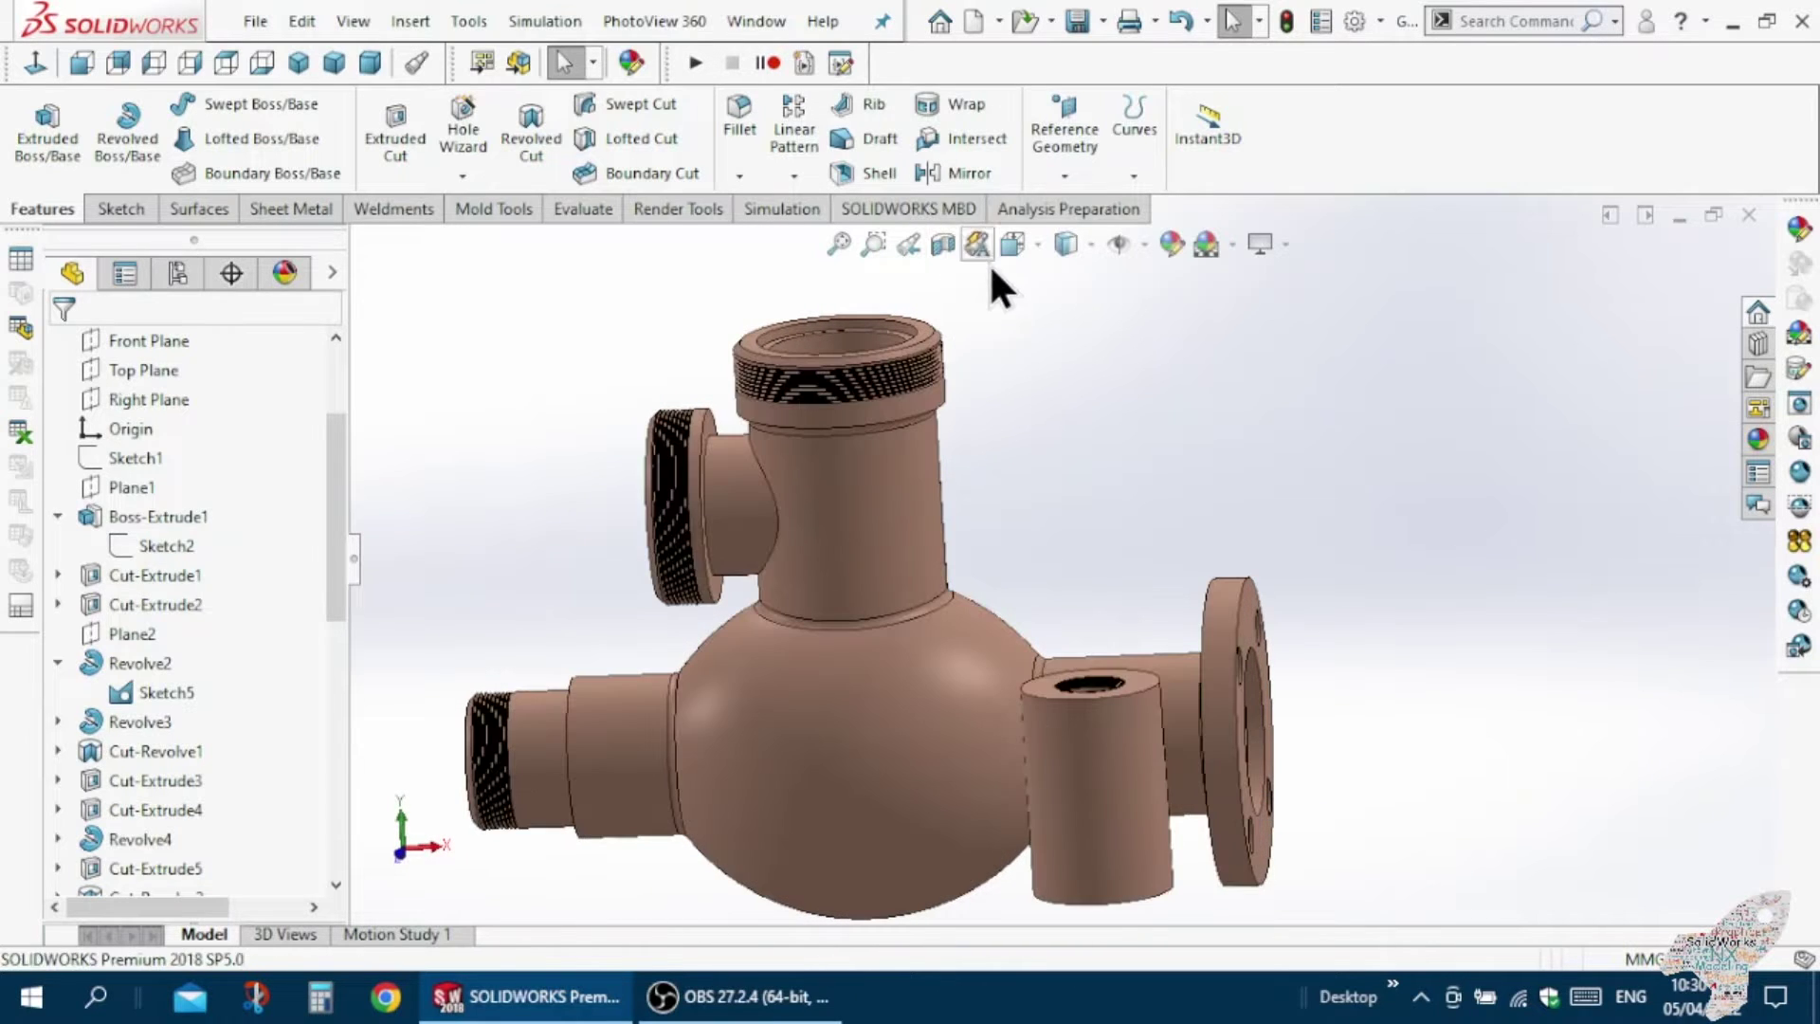
Set the display style to Hidden Lines Visible and orbit the wireframe valve body.
{"action": "left_click", "coordinate": [1082, 252]}
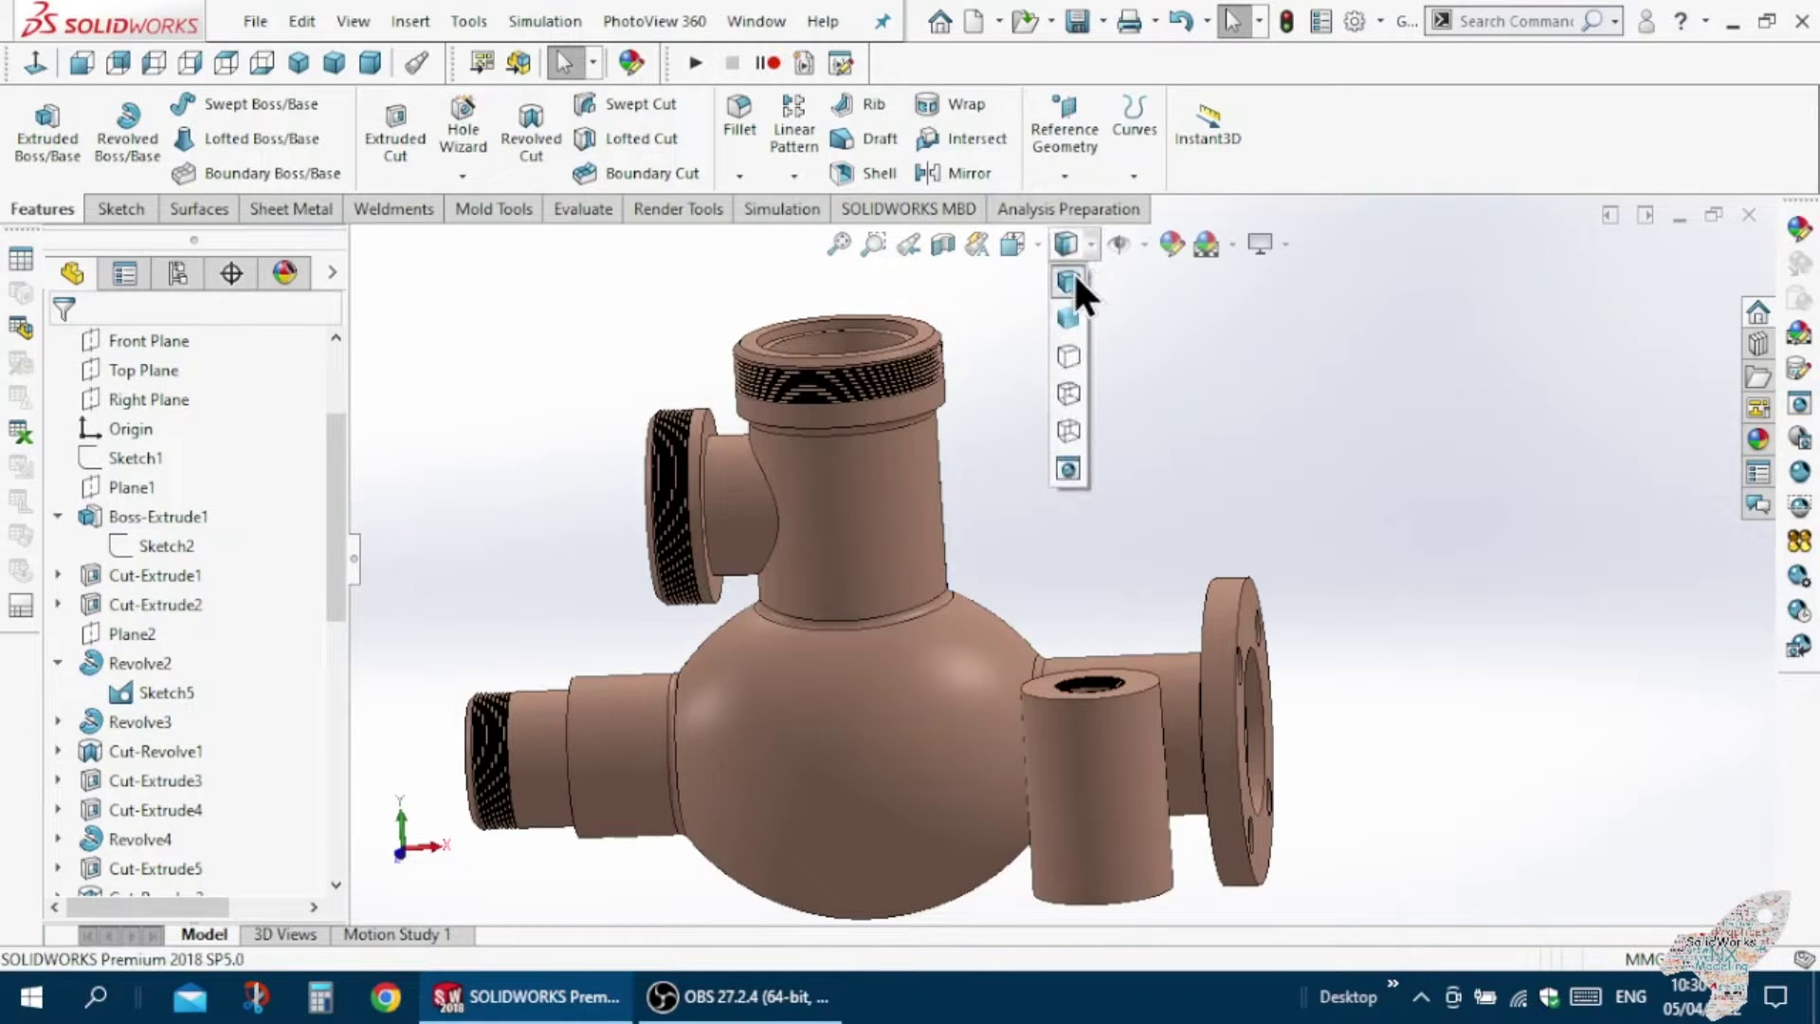
{"action": "left_click", "coordinate": [1065, 403]}
{"action": "mouse_move", "coordinate": [953, 535]}
{"action": "middle_mouse_down"}
{"action": "mouse_move", "coordinate": [797, 606]}
{"action": "mouse_move", "coordinate": [919, 521]}
{"action": "mouse_move", "coordinate": [968, 537]}
{"action": "mouse_move", "coordinate": [854, 686]}
{"action": "middle_mouse_up"}
{"action": "scroll", "coordinate": [873, 768], "scroll_direction": "down", "scroll_amount": 5}
{"action": "mouse_move", "coordinate": [872, 770]}
{"action": "middle_mouse_down"}
{"action": "mouse_move", "coordinate": [842, 744]}
{"action": "mouse_move", "coordinate": [797, 769]}
{"action": "mouse_move", "coordinate": [826, 775]}
{"action": "middle_mouse_up"}
{"action": "scroll", "coordinate": [798, 784], "scroll_direction": "up", "scroll_amount": 5}
{"action": "scroll", "coordinate": [855, 749], "scroll_direction": "down", "scroll_amount": 5}
{"action": "scroll", "coordinate": [1043, 693], "scroll_direction": "up", "scroll_amount": 2}
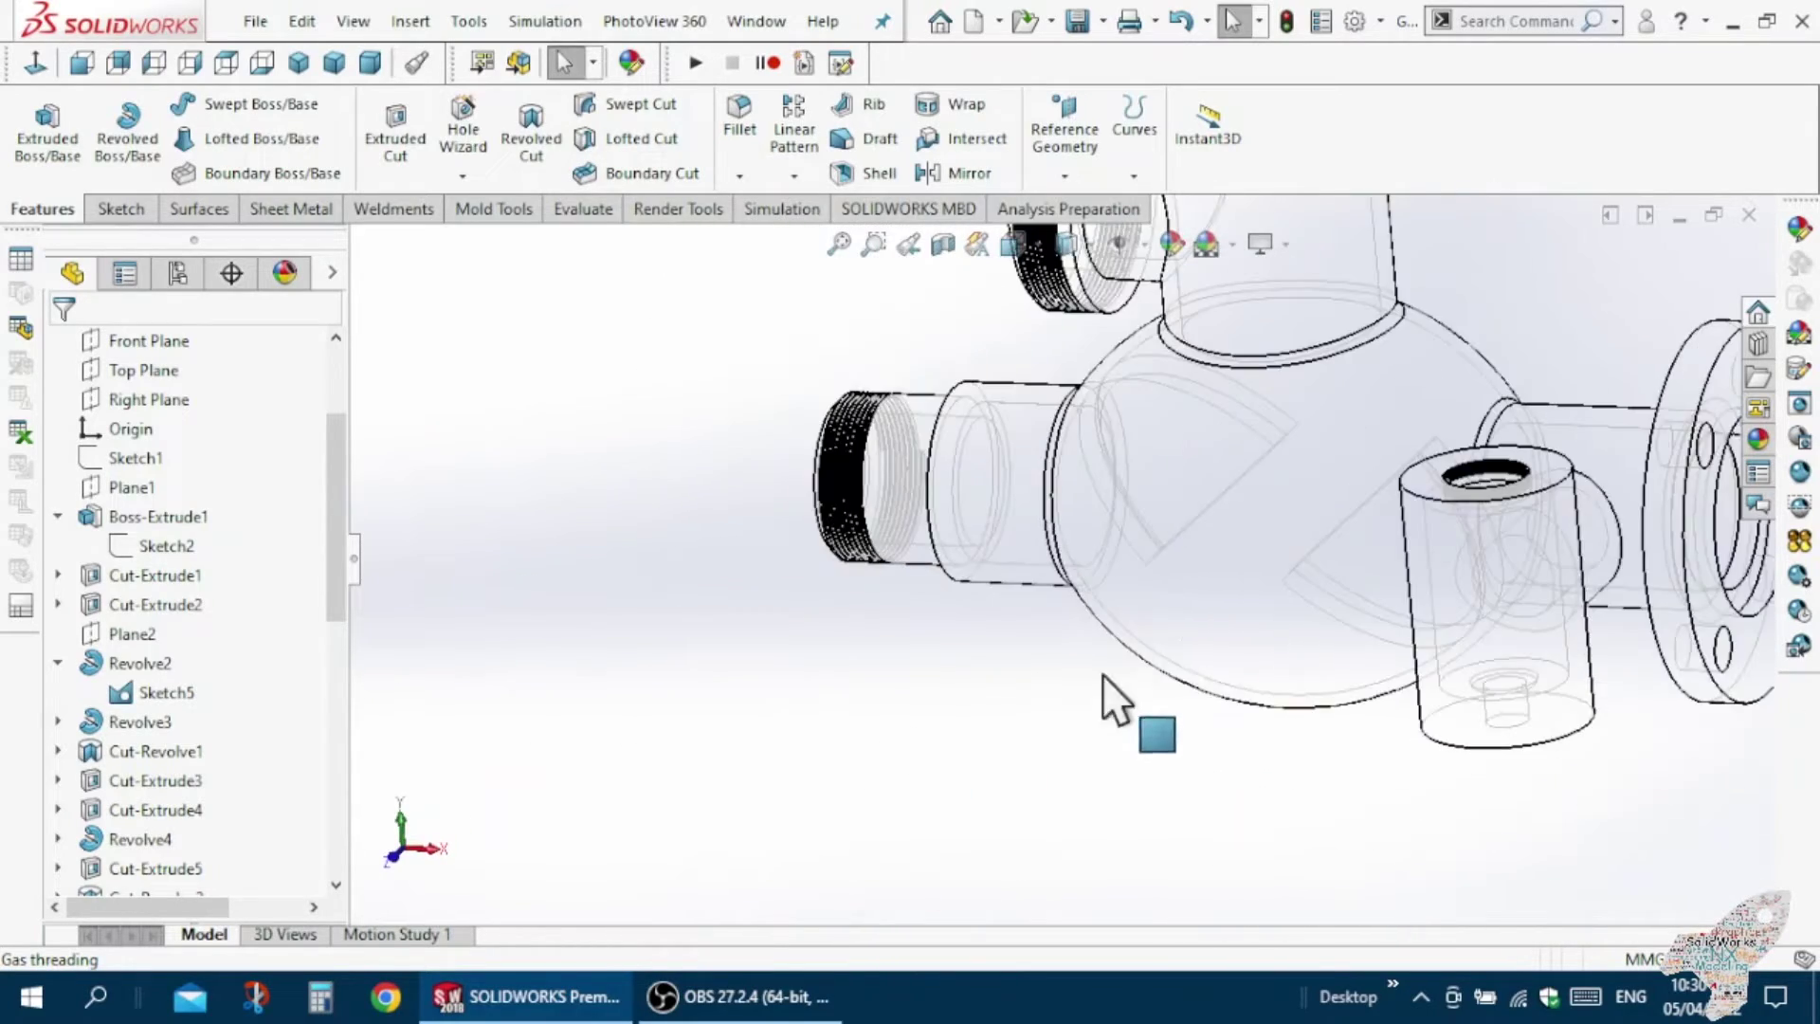
{"action": "scroll", "coordinate": [1103, 665], "scroll_direction": "down", "scroll_amount": 5}
{"action": "mouse_move", "coordinate": [1100, 644]}
{"action": "middle_mouse_down"}
{"action": "mouse_move", "coordinate": [1238, 588]}
{"action": "mouse_move", "coordinate": [1180, 601]}
{"action": "middle_mouse_up"}
{"action": "scroll", "coordinate": [1148, 625], "scroll_direction": "up", "scroll_amount": 3}
{"action": "scroll", "coordinate": [1115, 597], "scroll_direction": "up", "scroll_amount": 3}
{"action": "scroll", "coordinate": [1138, 512], "scroll_direction": "down", "scroll_amount": 3}
{"action": "scroll", "coordinate": [1106, 467], "scroll_direction": "down", "scroll_amount": 3}
{"action": "mouse_move", "coordinate": [1106, 469]}
{"action": "middle_mouse_down"}
{"action": "mouse_move", "coordinate": [963, 551]}
{"action": "mouse_move", "coordinate": [1073, 549]}
{"action": "middle_mouse_up"}
{"action": "scroll", "coordinate": [1065, 547], "scroll_direction": "up", "scroll_amount": 3}
{"action": "scroll", "coordinate": [1168, 405], "scroll_direction": "up", "scroll_amount": 3}
{"action": "mouse_move", "coordinate": [1168, 405]}
{"action": "middle_mouse_down"}
{"action": "mouse_move", "coordinate": [1185, 399]}
{"action": "mouse_move", "coordinate": [1222, 445]}
{"action": "middle_mouse_up"}
{"action": "scroll", "coordinate": [1176, 427], "scroll_direction": "down", "scroll_amount": 3}
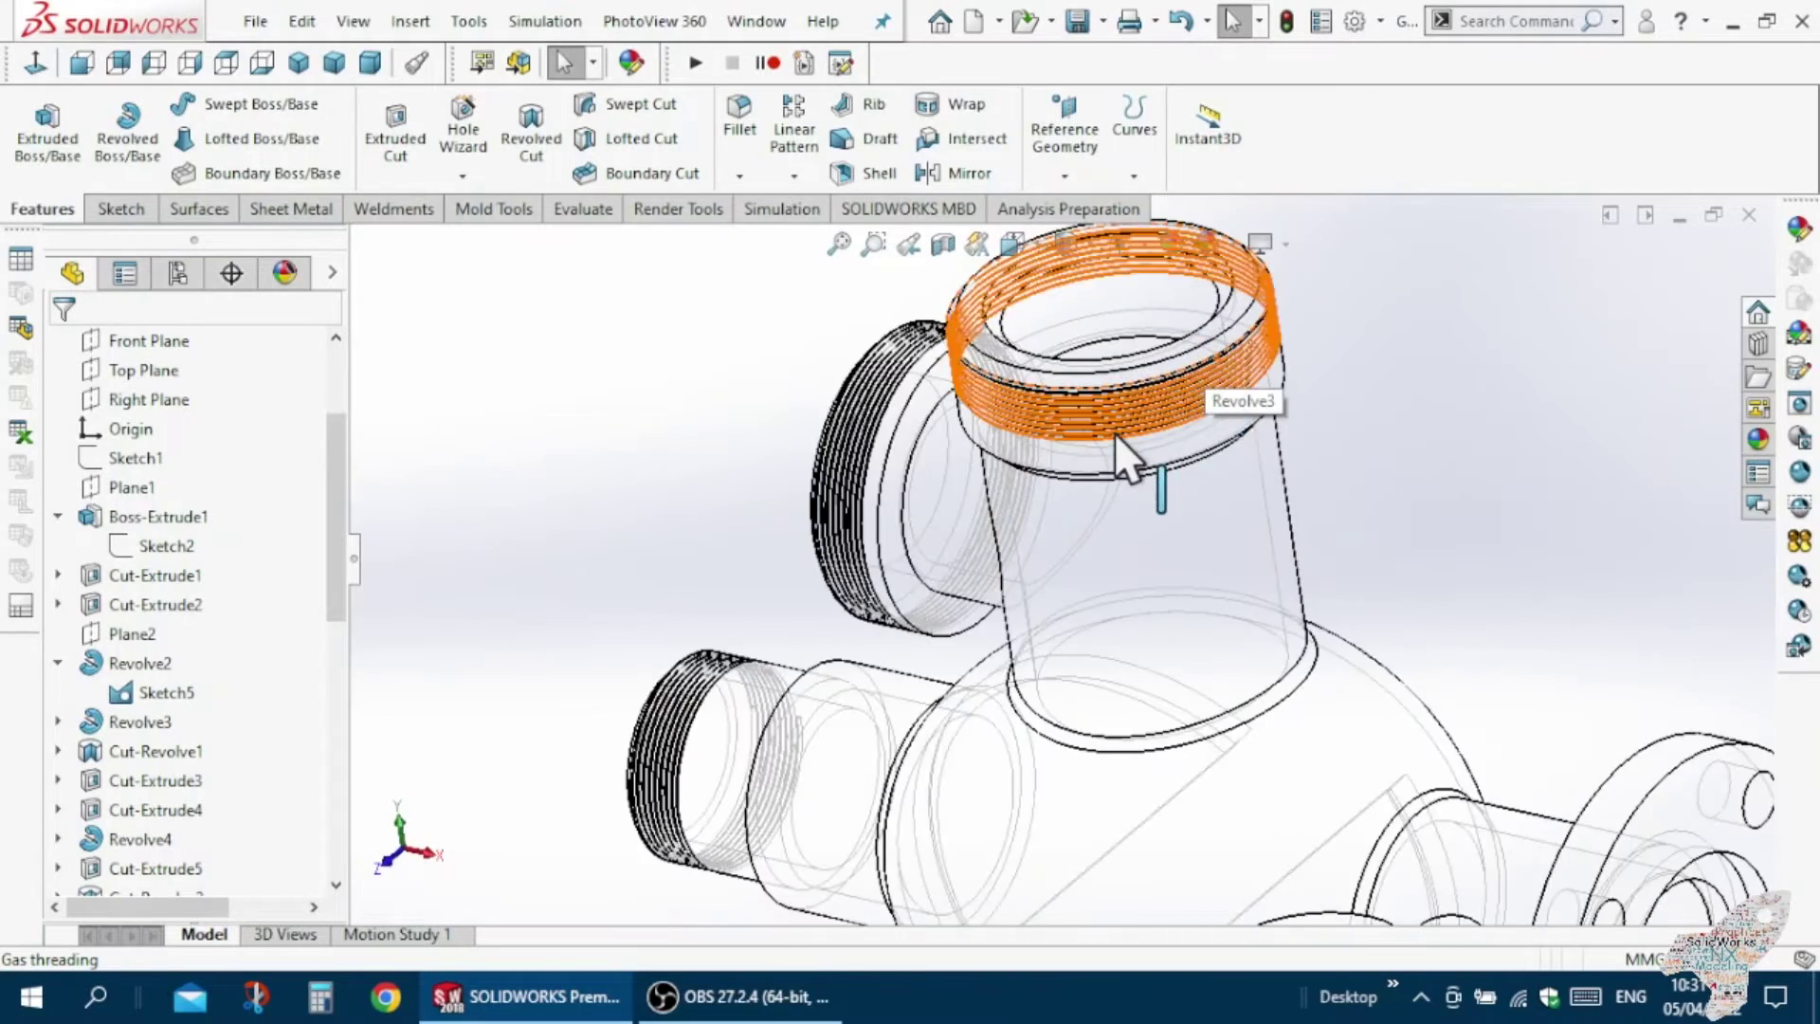
{"action": "scroll", "coordinate": [1118, 427], "scroll_direction": "up", "scroll_amount": 3}
{"action": "mouse_move", "coordinate": [1105, 439]}
{"action": "middle_mouse_down"}
{"action": "mouse_move", "coordinate": [1150, 398]}
{"action": "mouse_move", "coordinate": [1044, 383]}
{"action": "middle_mouse_up"}
{"action": "mouse_move", "coordinate": [863, 736]}
{"action": "middle_mouse_down"}
{"action": "mouse_move", "coordinate": [933, 671]}
{"action": "mouse_move", "coordinate": [926, 744]}
{"action": "middle_mouse_up"}
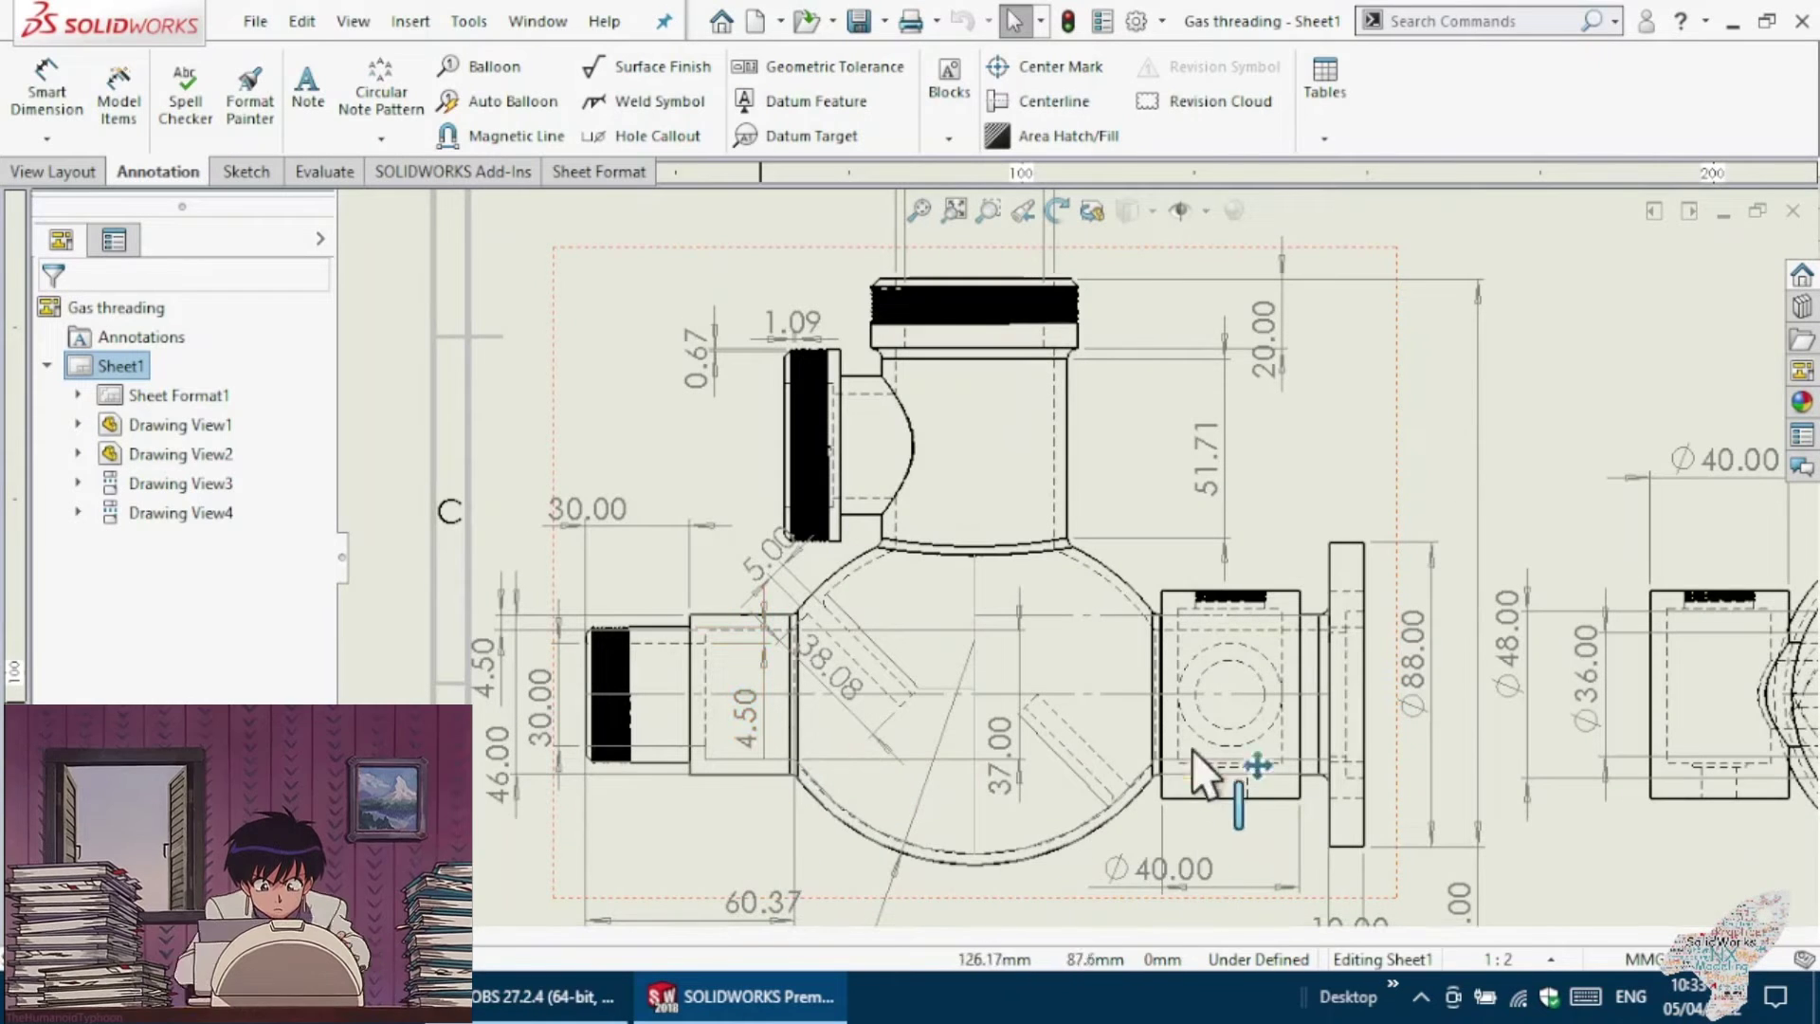
Look over the Gas threading Sheet1 views and select Drawing View2 for editing.
{"action": "scroll", "coordinate": [717, 651], "scroll_direction": "up", "scroll_amount": 3}
{"action": "scroll", "coordinate": [790, 646], "scroll_direction": "up", "scroll_amount": 3}
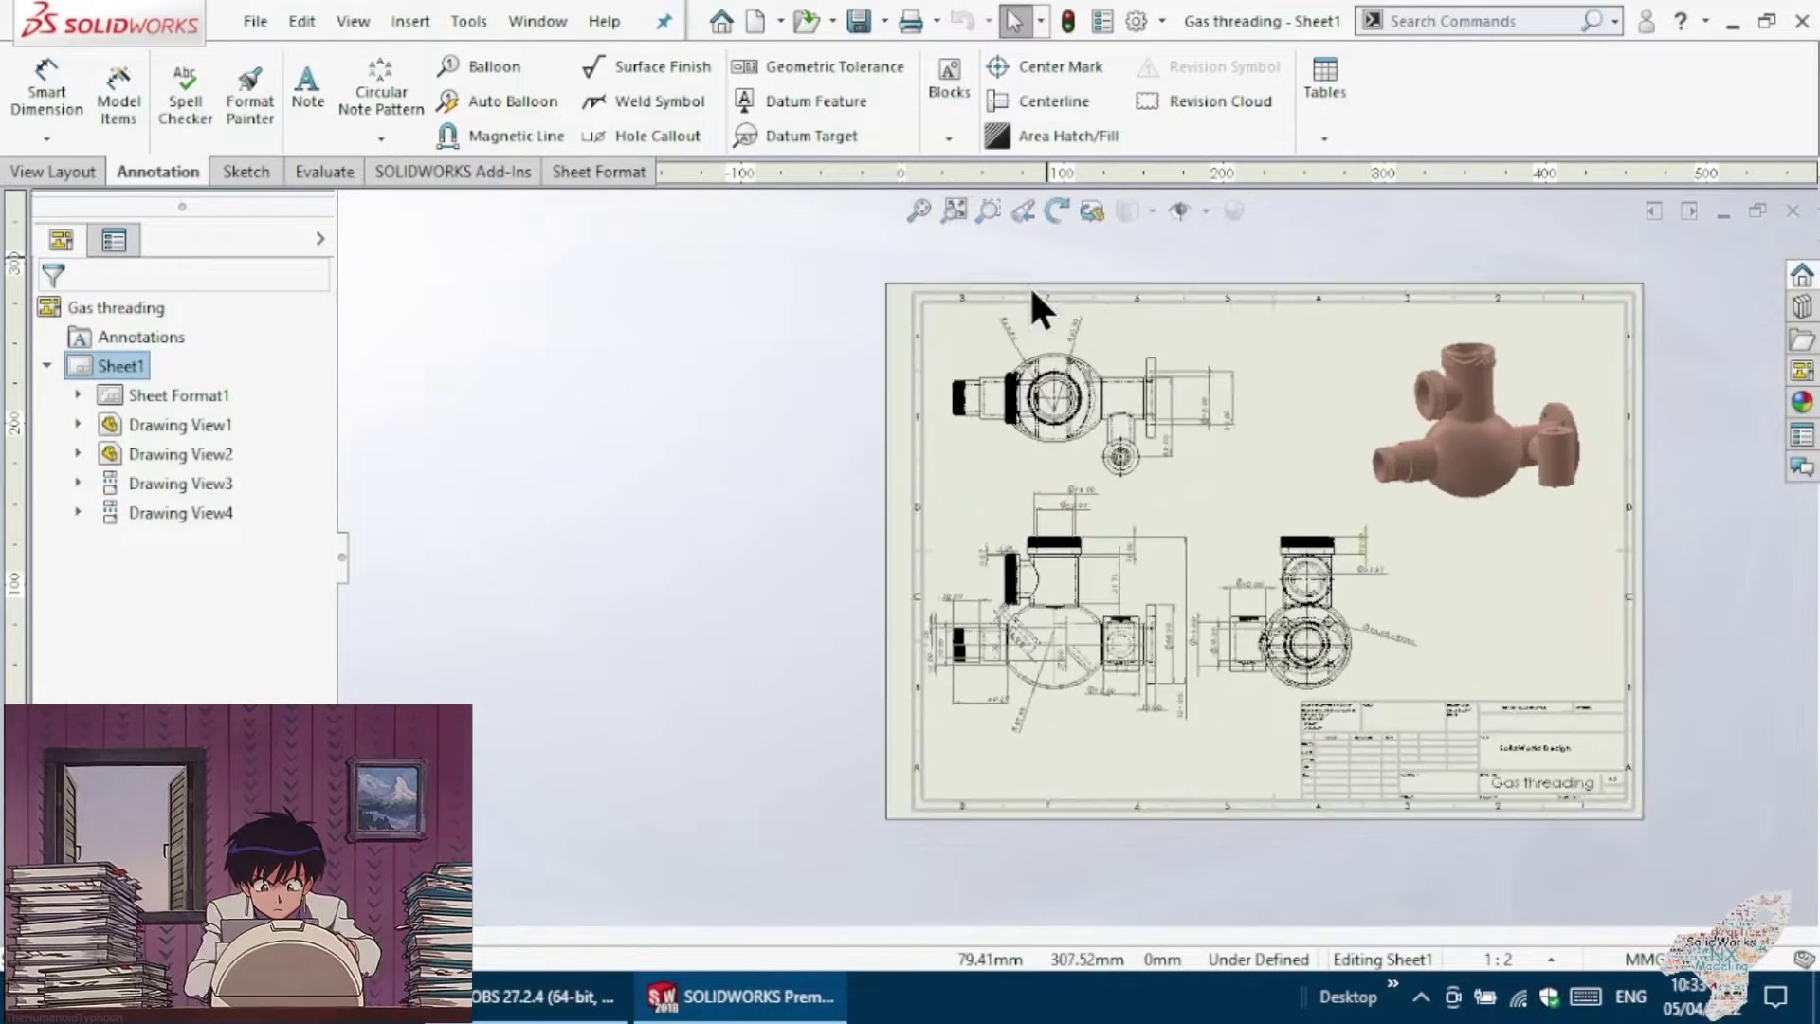
{"action": "scroll", "coordinate": [1042, 275], "scroll_direction": "down", "scroll_amount": 2}
{"action": "scroll", "coordinate": [1126, 481], "scroll_direction": "down", "scroll_amount": 2}
{"action": "scroll", "coordinate": [1072, 462], "scroll_direction": "down", "scroll_amount": 2}
{"action": "scroll", "coordinate": [967, 493], "scroll_direction": "up", "scroll_amount": 3}
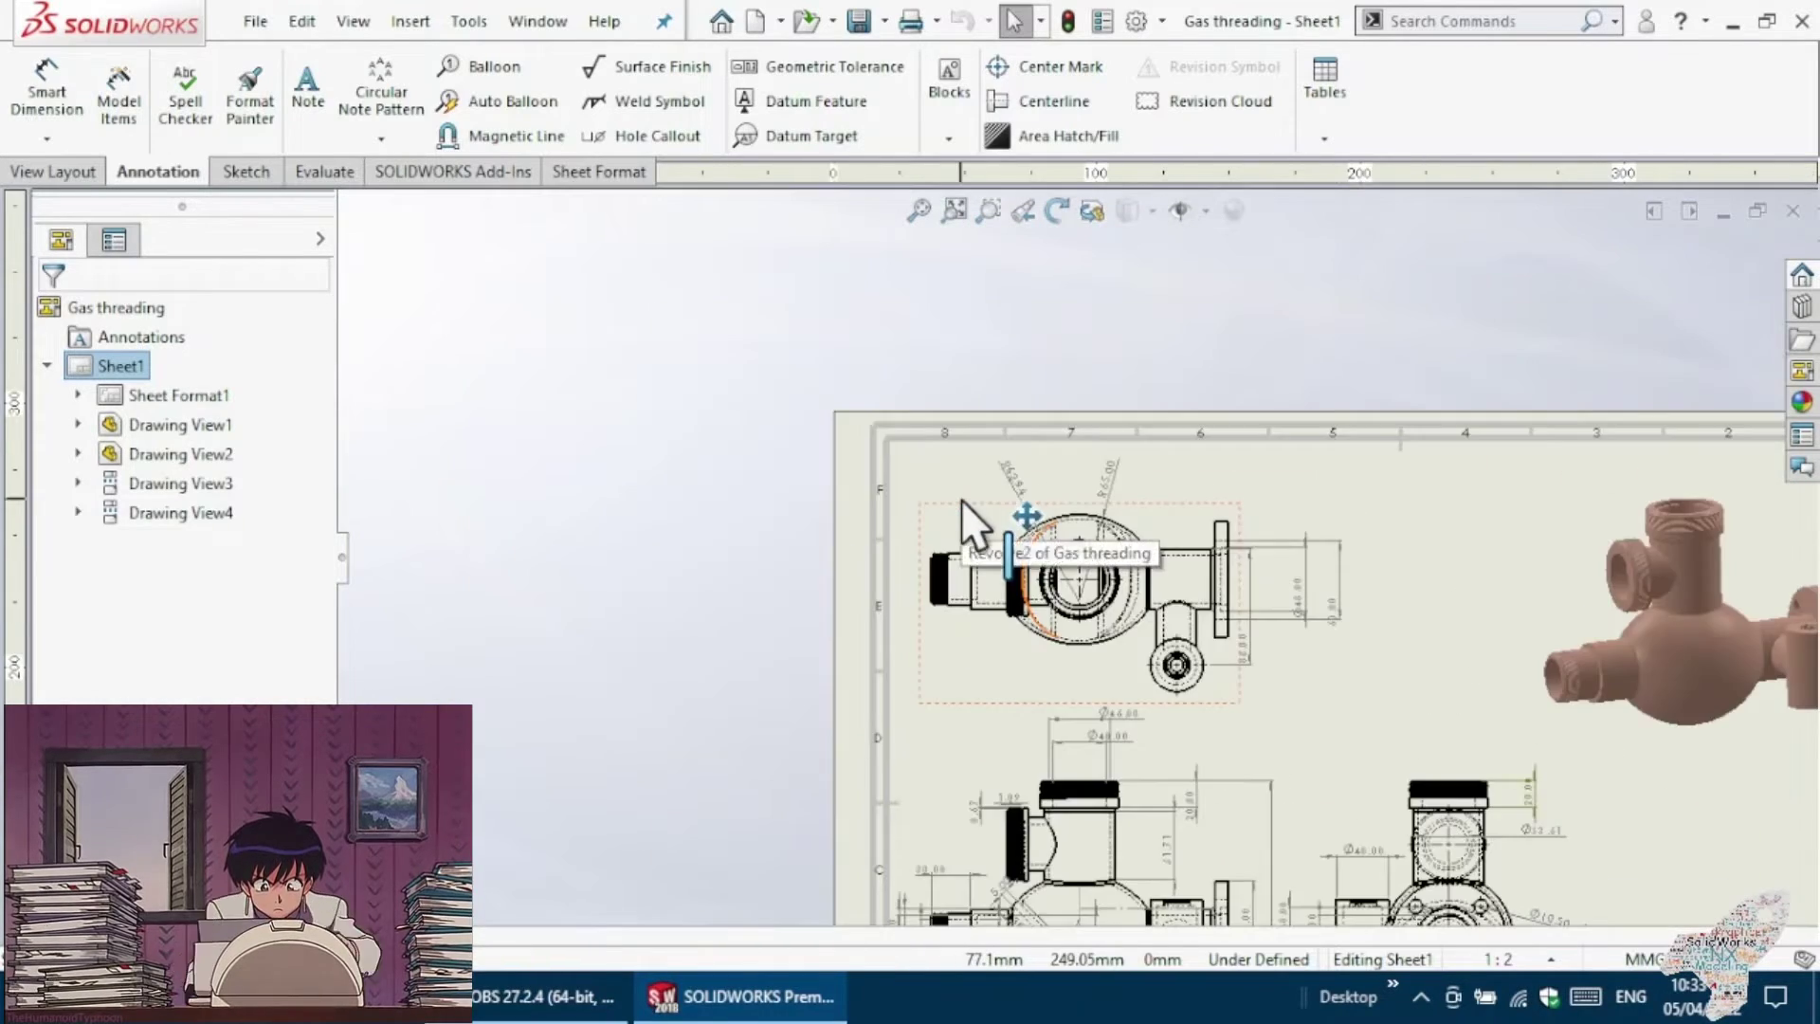
{"action": "scroll", "coordinate": [1219, 554], "scroll_direction": "up", "scroll_amount": 2}
{"action": "scroll", "coordinate": [1363, 616], "scroll_direction": "up", "scroll_amount": 2}
{"action": "scroll", "coordinate": [1351, 630], "scroll_direction": "down", "scroll_amount": 2}
{"action": "scroll", "coordinate": [1233, 606], "scroll_direction": "down", "scroll_amount": 2}
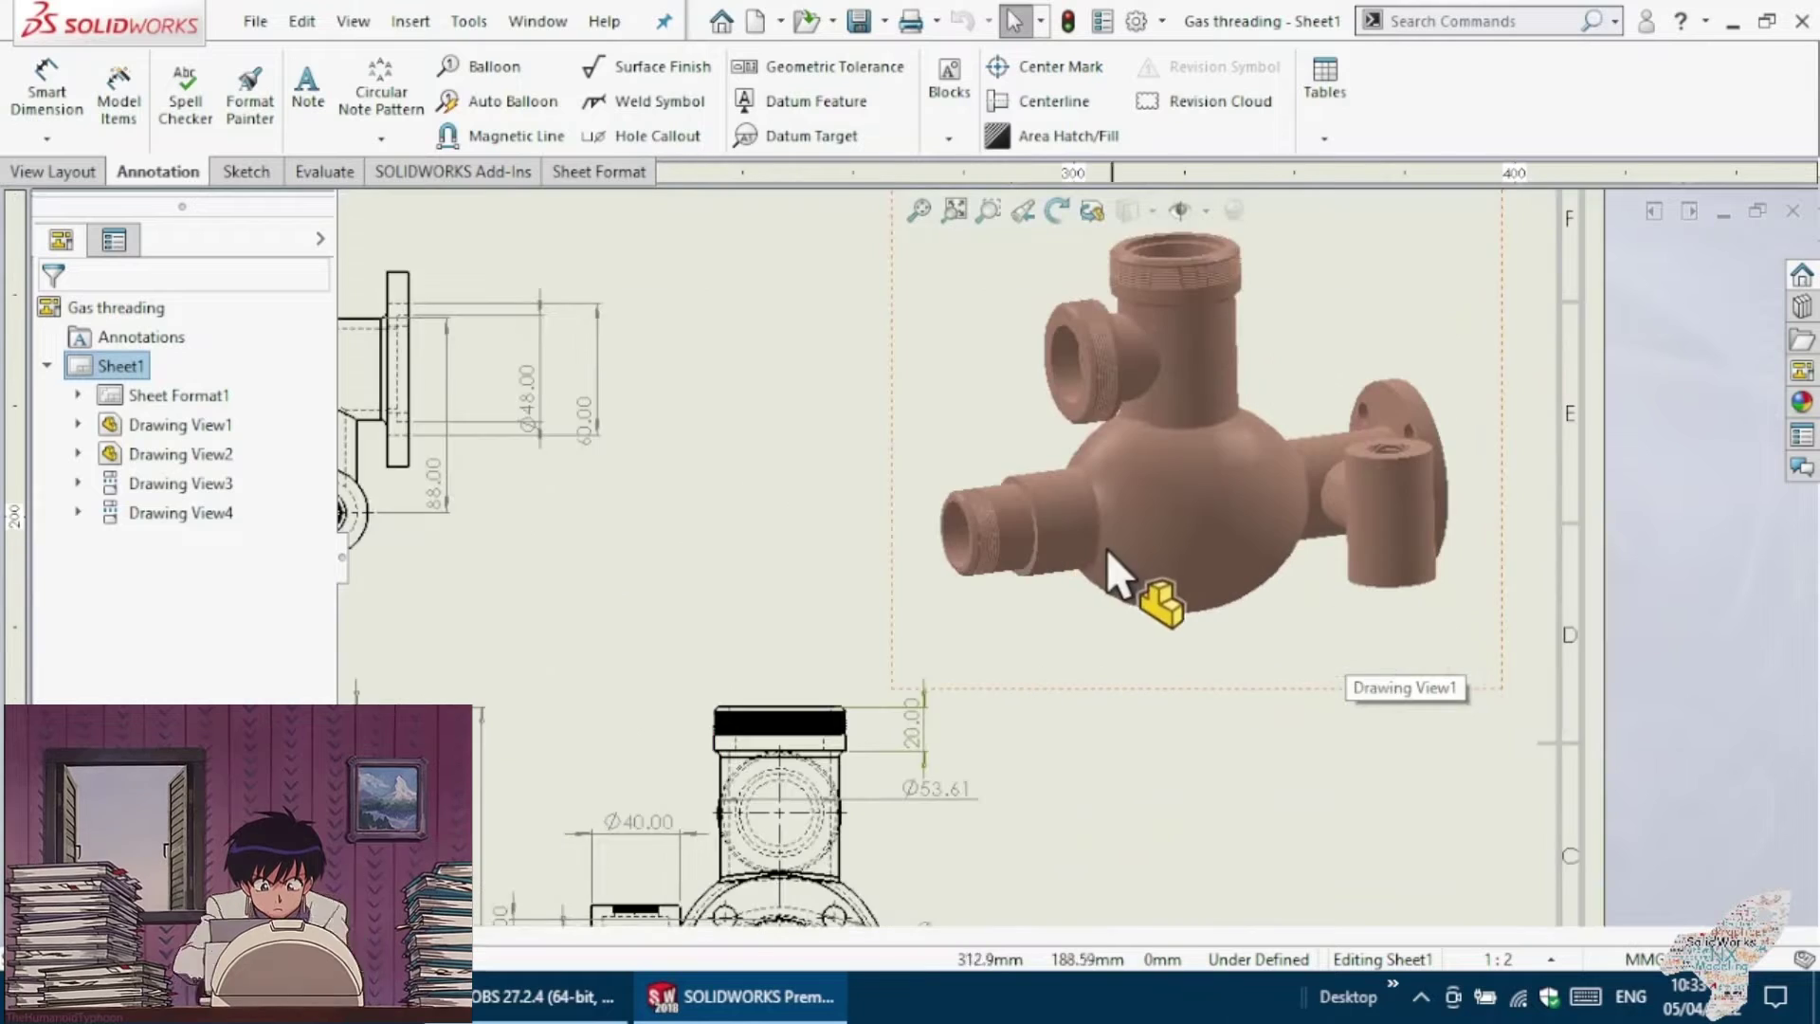
{"action": "scroll", "coordinate": [1098, 560], "scroll_direction": "down", "scroll_amount": 1}
{"action": "scroll", "coordinate": [1053, 550], "scroll_direction": "up", "scroll_amount": 1}
{"action": "scroll", "coordinate": [1138, 494], "scroll_direction": "up", "scroll_amount": 2}
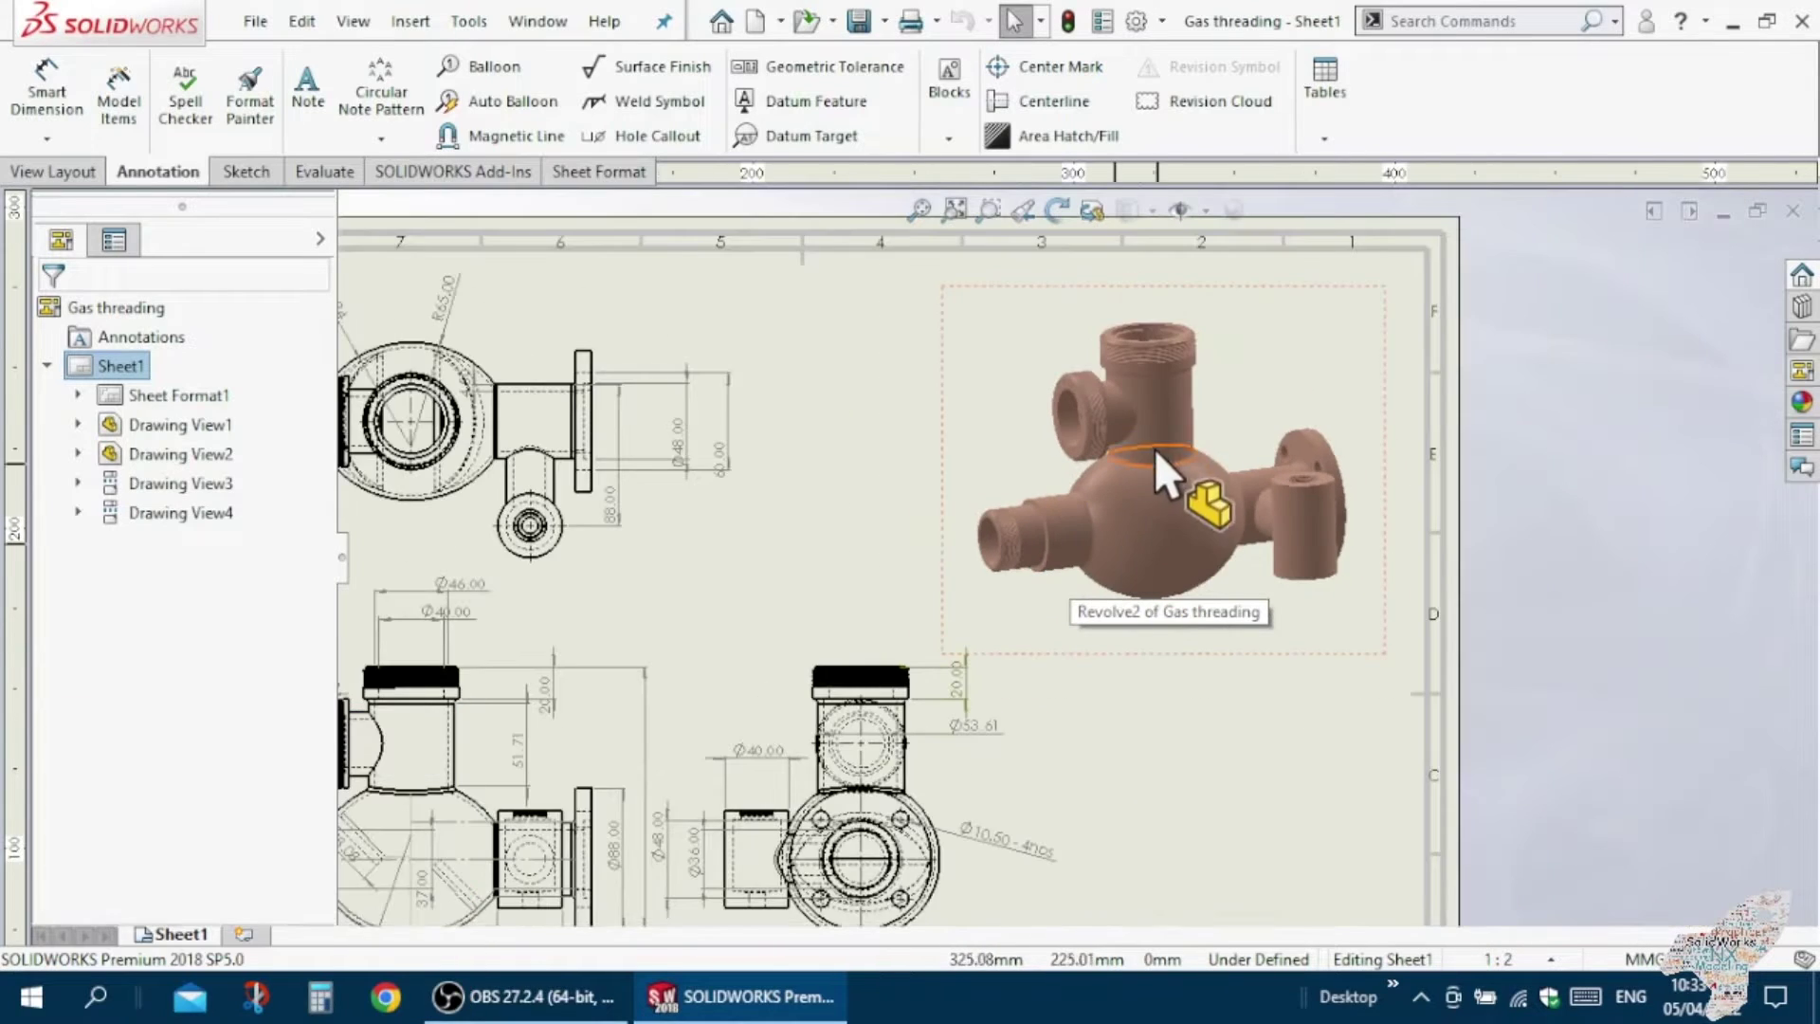
{"action": "scroll", "coordinate": [1127, 454], "scroll_direction": "up", "scroll_amount": 2}
{"action": "scroll", "coordinate": [749, 711], "scroll_direction": "down", "scroll_amount": 3}
{"action": "scroll", "coordinate": [706, 740], "scroll_direction": "down", "scroll_amount": 1}
{"action": "scroll", "coordinate": [758, 701], "scroll_direction": "down", "scroll_amount": 2}
{"action": "scroll", "coordinate": [797, 643], "scroll_direction": "down", "scroll_amount": 2}
{"action": "scroll", "coordinate": [777, 580], "scroll_direction": "down", "scroll_amount": 1}
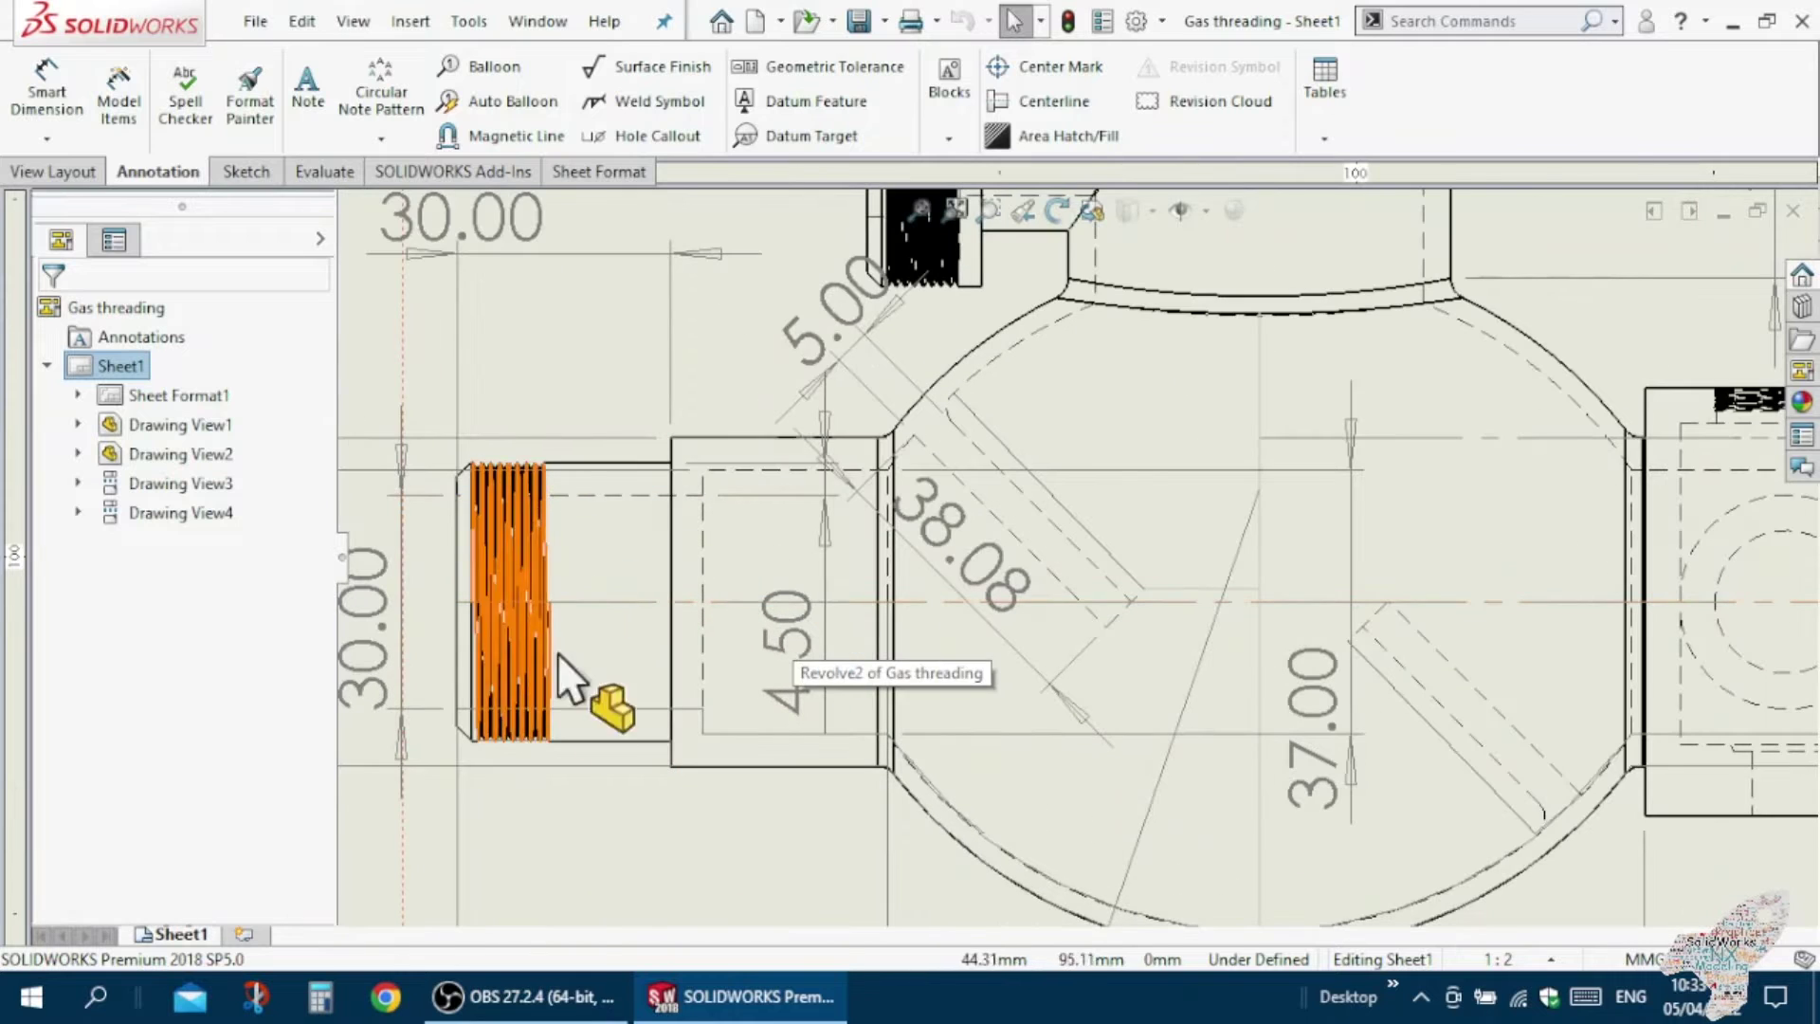
{"action": "left_click", "coordinate": [541, 878]}
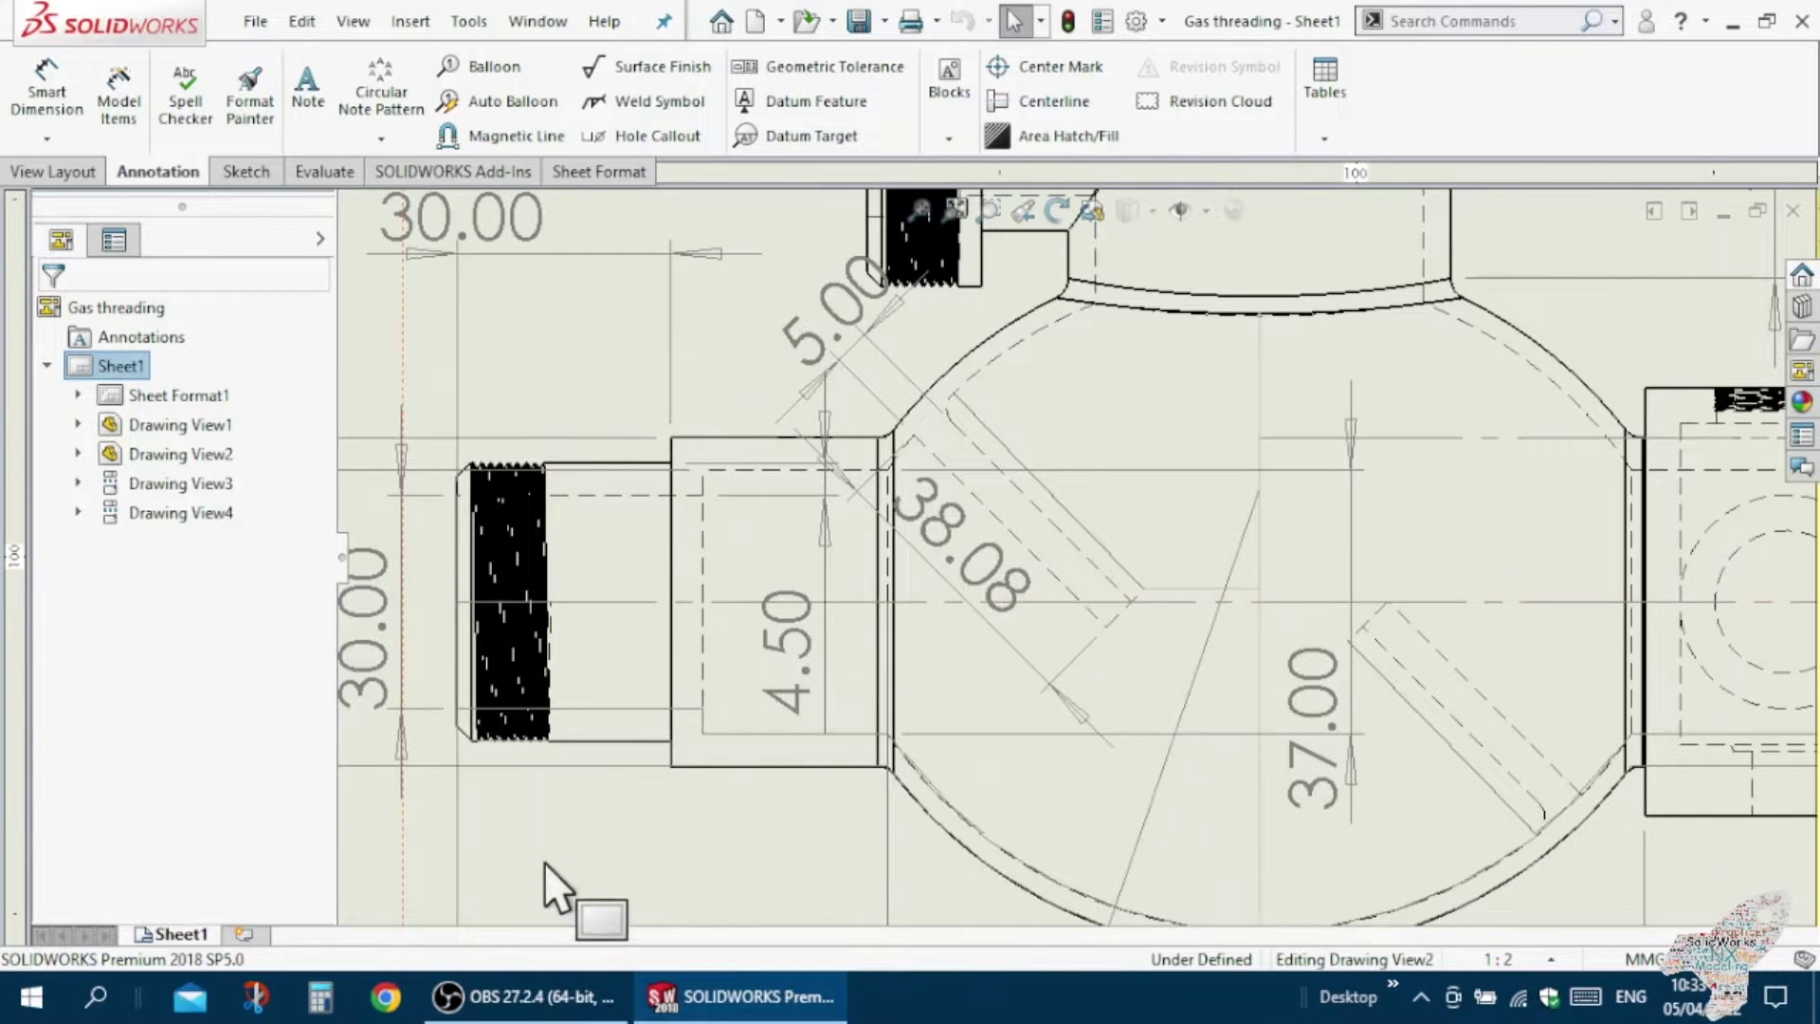
Label the lower-left fillet between the left pipe and body as R3.00.
{"action": "left_click", "coordinate": [44, 95]}
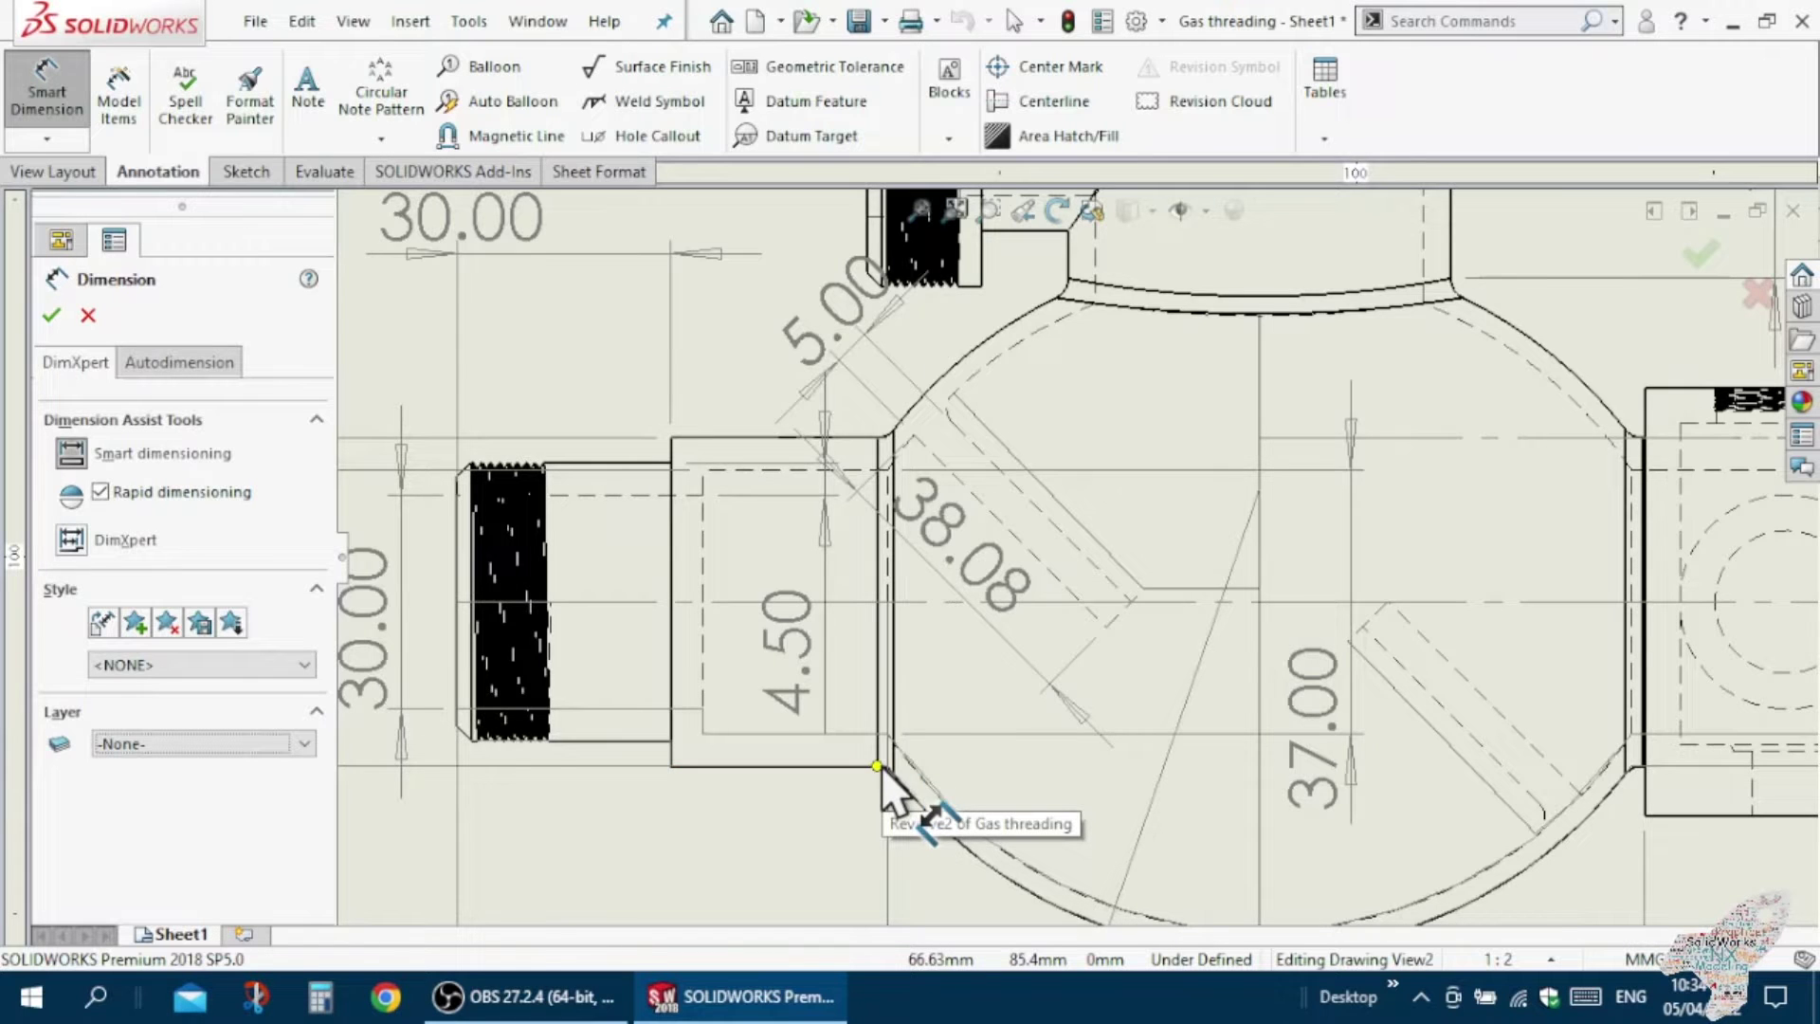
{"action": "scroll", "coordinate": [877, 771], "scroll_direction": "up", "scroll_amount": 2}
{"action": "scroll", "coordinate": [962, 707], "scroll_direction": "down", "scroll_amount": 3}
{"action": "scroll", "coordinate": [1012, 650], "scroll_direction": "down", "scroll_amount": 2}
{"action": "scroll", "coordinate": [1056, 605], "scroll_direction": "down", "scroll_amount": 2}
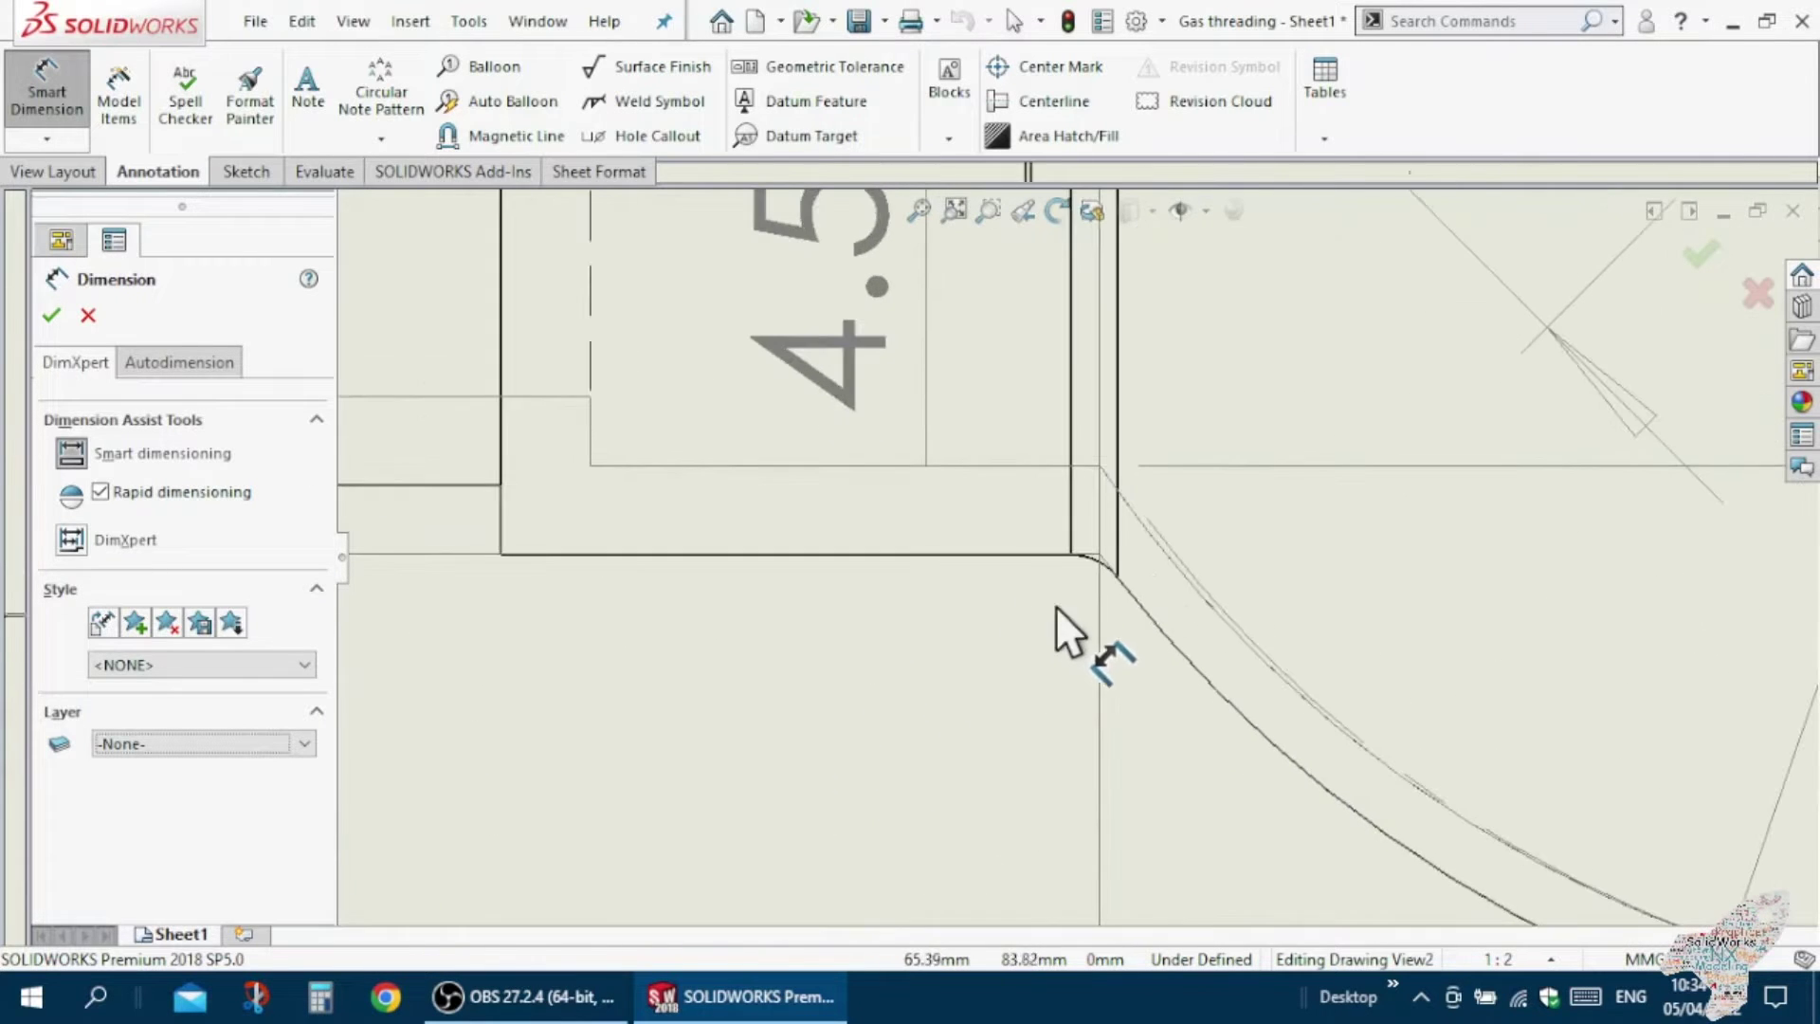
{"action": "left_click", "coordinate": [1091, 564]}
{"action": "left_click", "coordinate": [740, 796]}
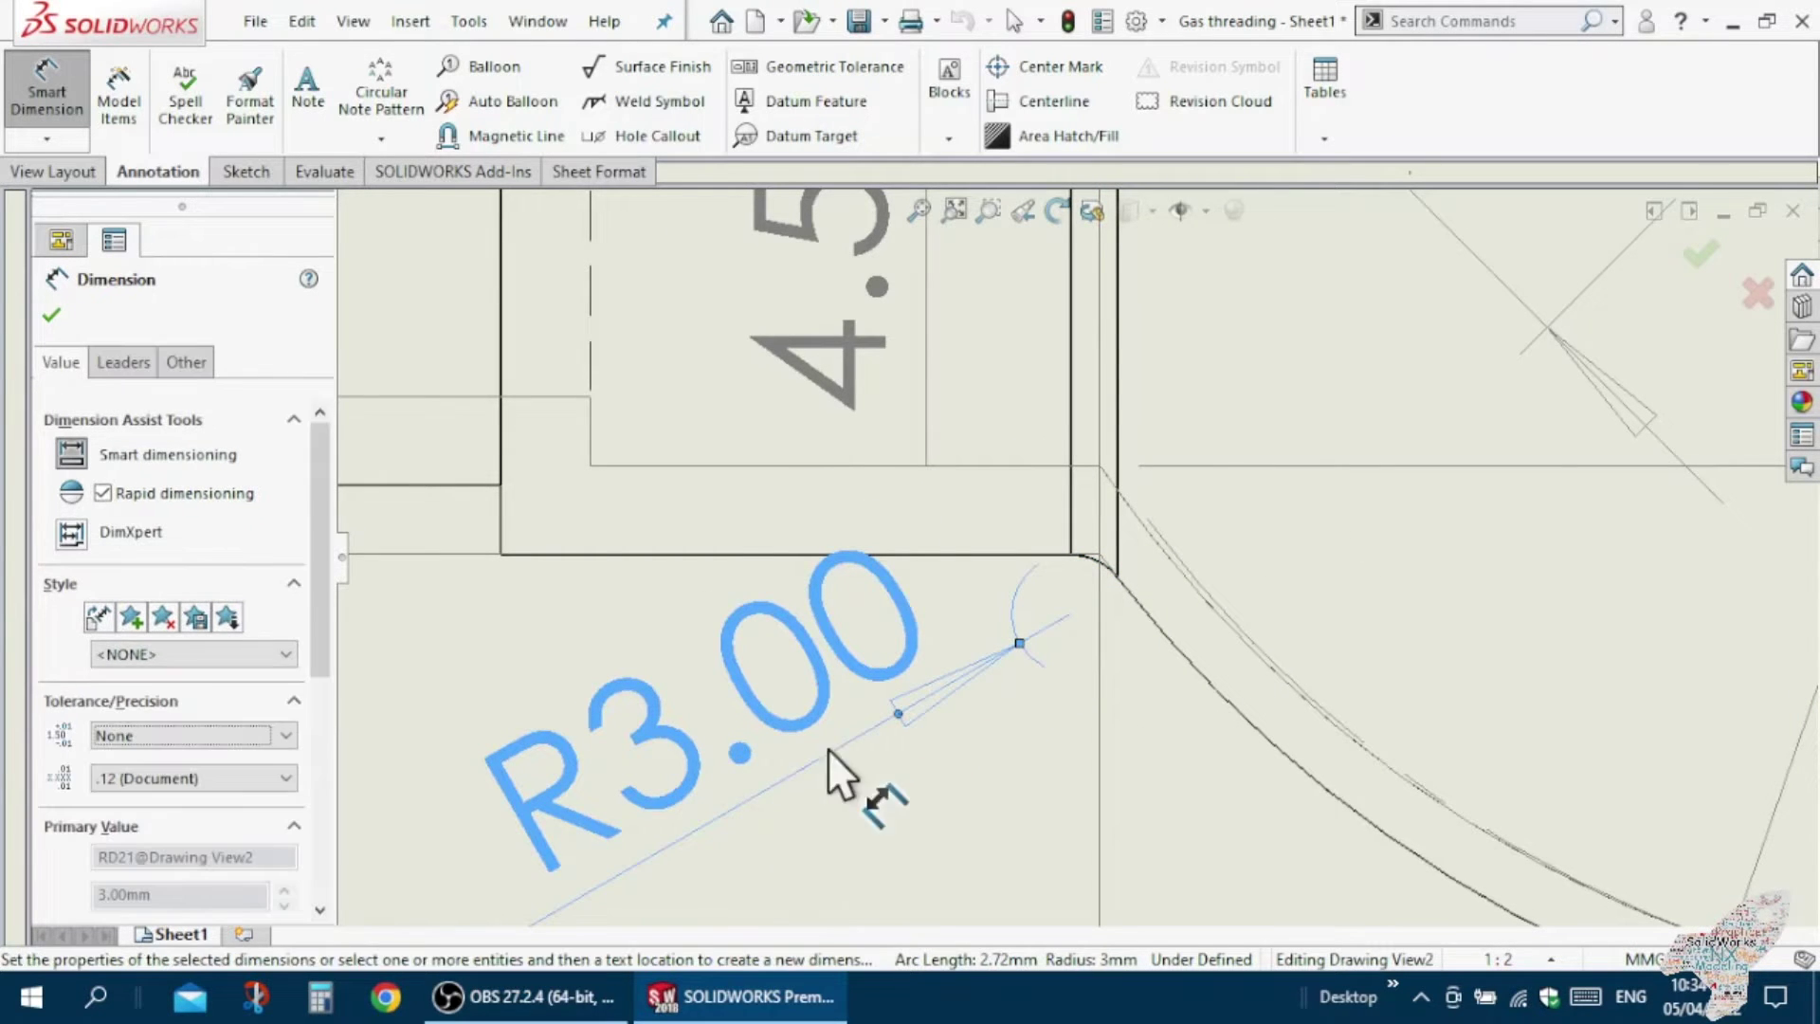
{"action": "scroll", "coordinate": [853, 758], "scroll_direction": "up", "scroll_amount": 3}
{"action": "scroll", "coordinate": [899, 750], "scroll_direction": "up", "scroll_amount": 2}
{"action": "scroll", "coordinate": [1042, 645], "scroll_direction": "up", "scroll_amount": 2}
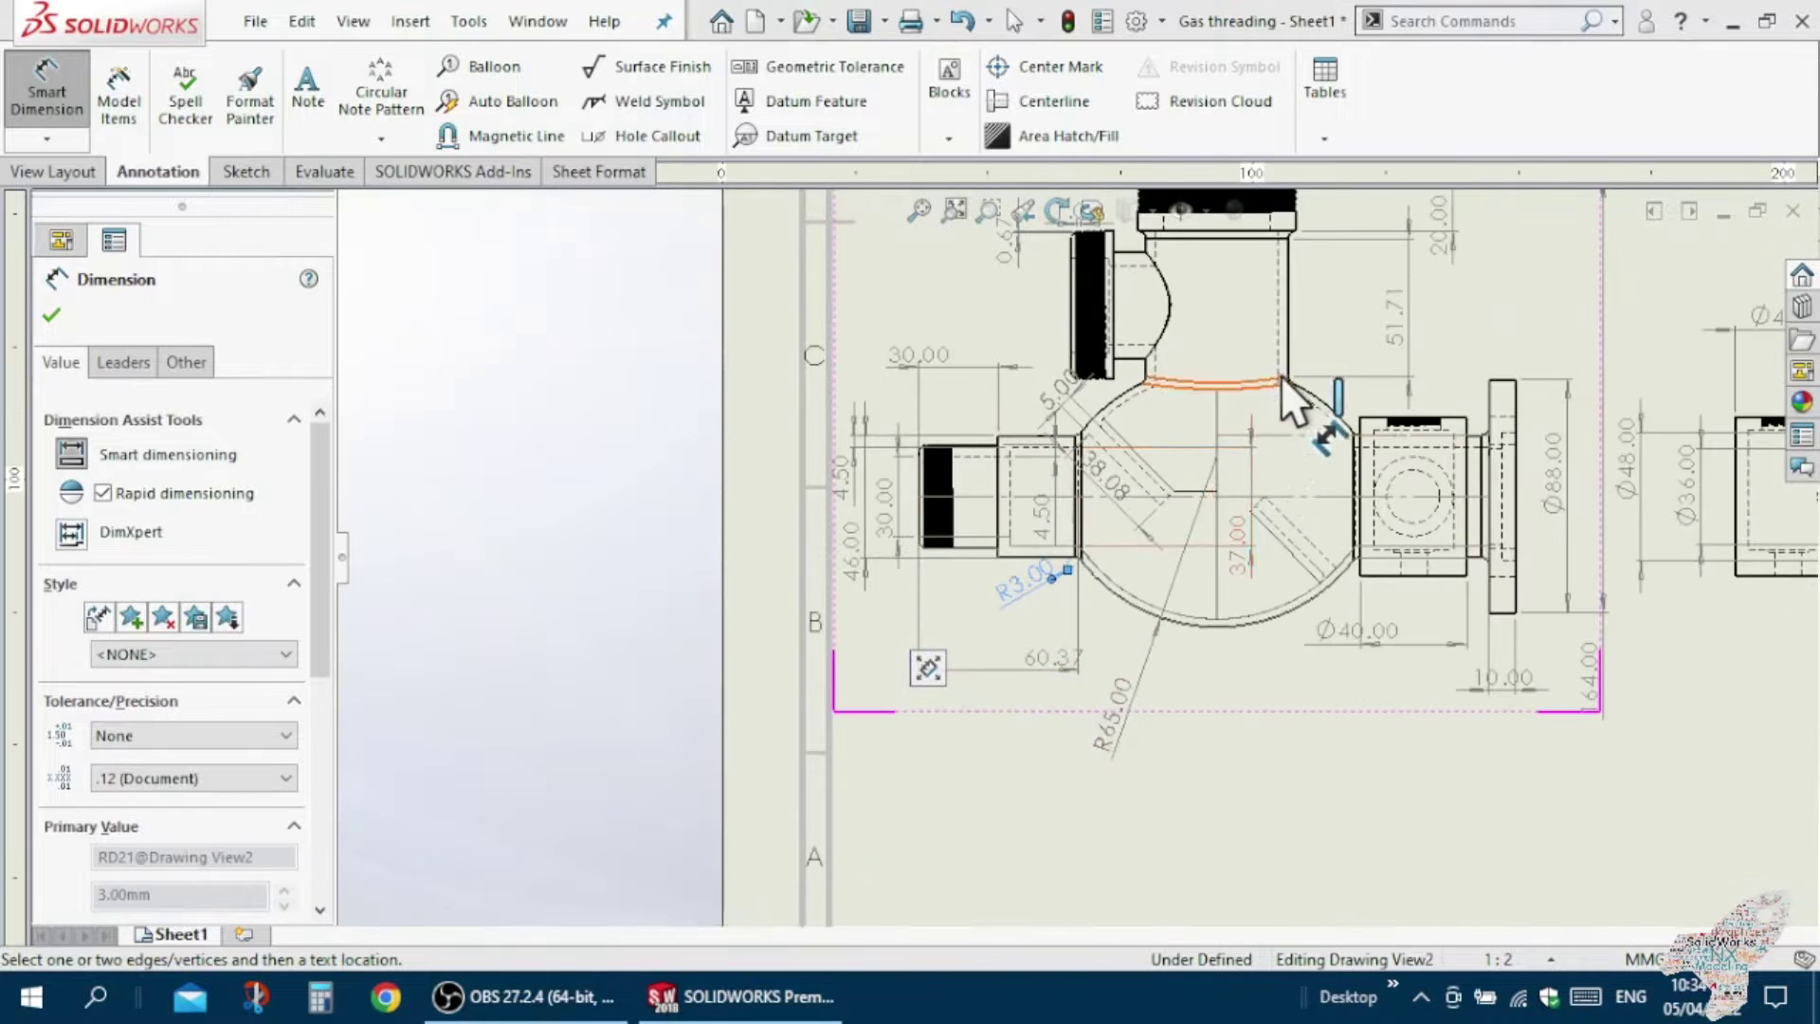
{"action": "scroll", "coordinate": [1280, 399], "scroll_direction": "down", "scroll_amount": 2}
{"action": "scroll", "coordinate": [1285, 412], "scroll_direction": "down", "scroll_amount": 3}
{"action": "scroll", "coordinate": [1262, 417], "scroll_direction": "down", "scroll_amount": 3}
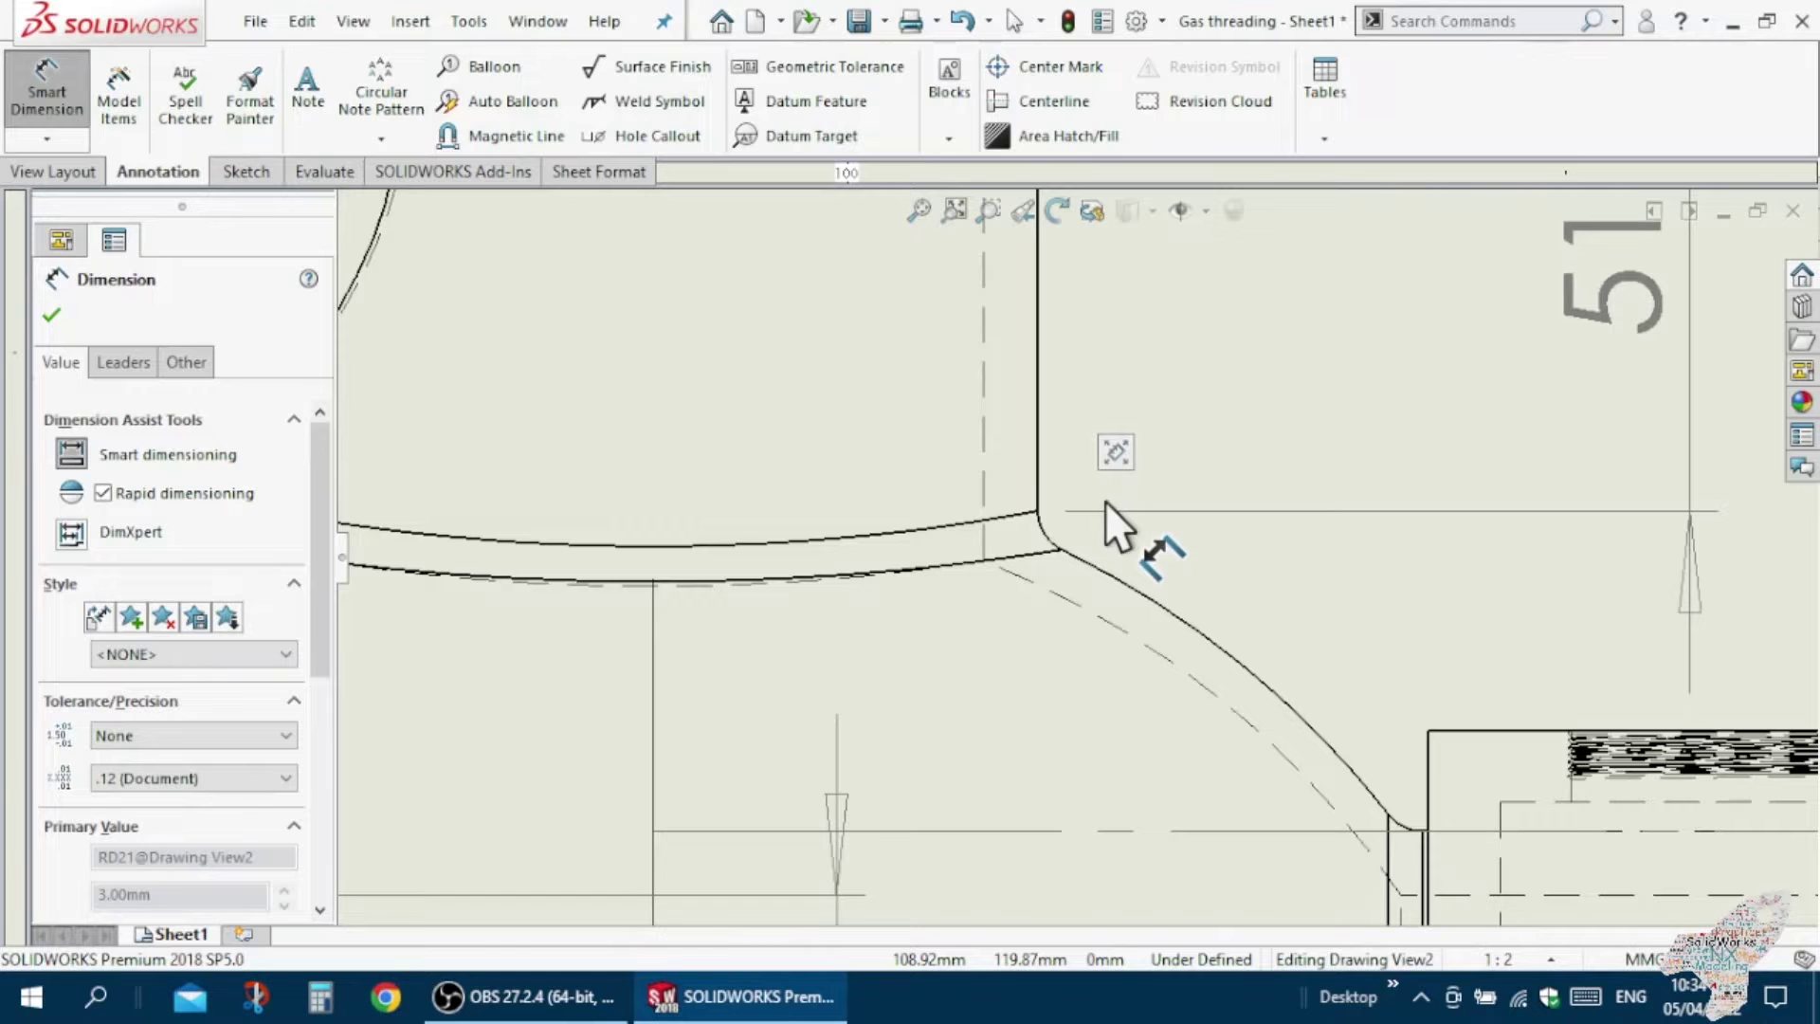
{"action": "key", "text": "Escape"}
{"action": "scroll", "coordinate": [1053, 531], "scroll_direction": "up", "scroll_amount": 2}
{"action": "scroll", "coordinate": [1013, 555], "scroll_direction": "up", "scroll_amount": 2}
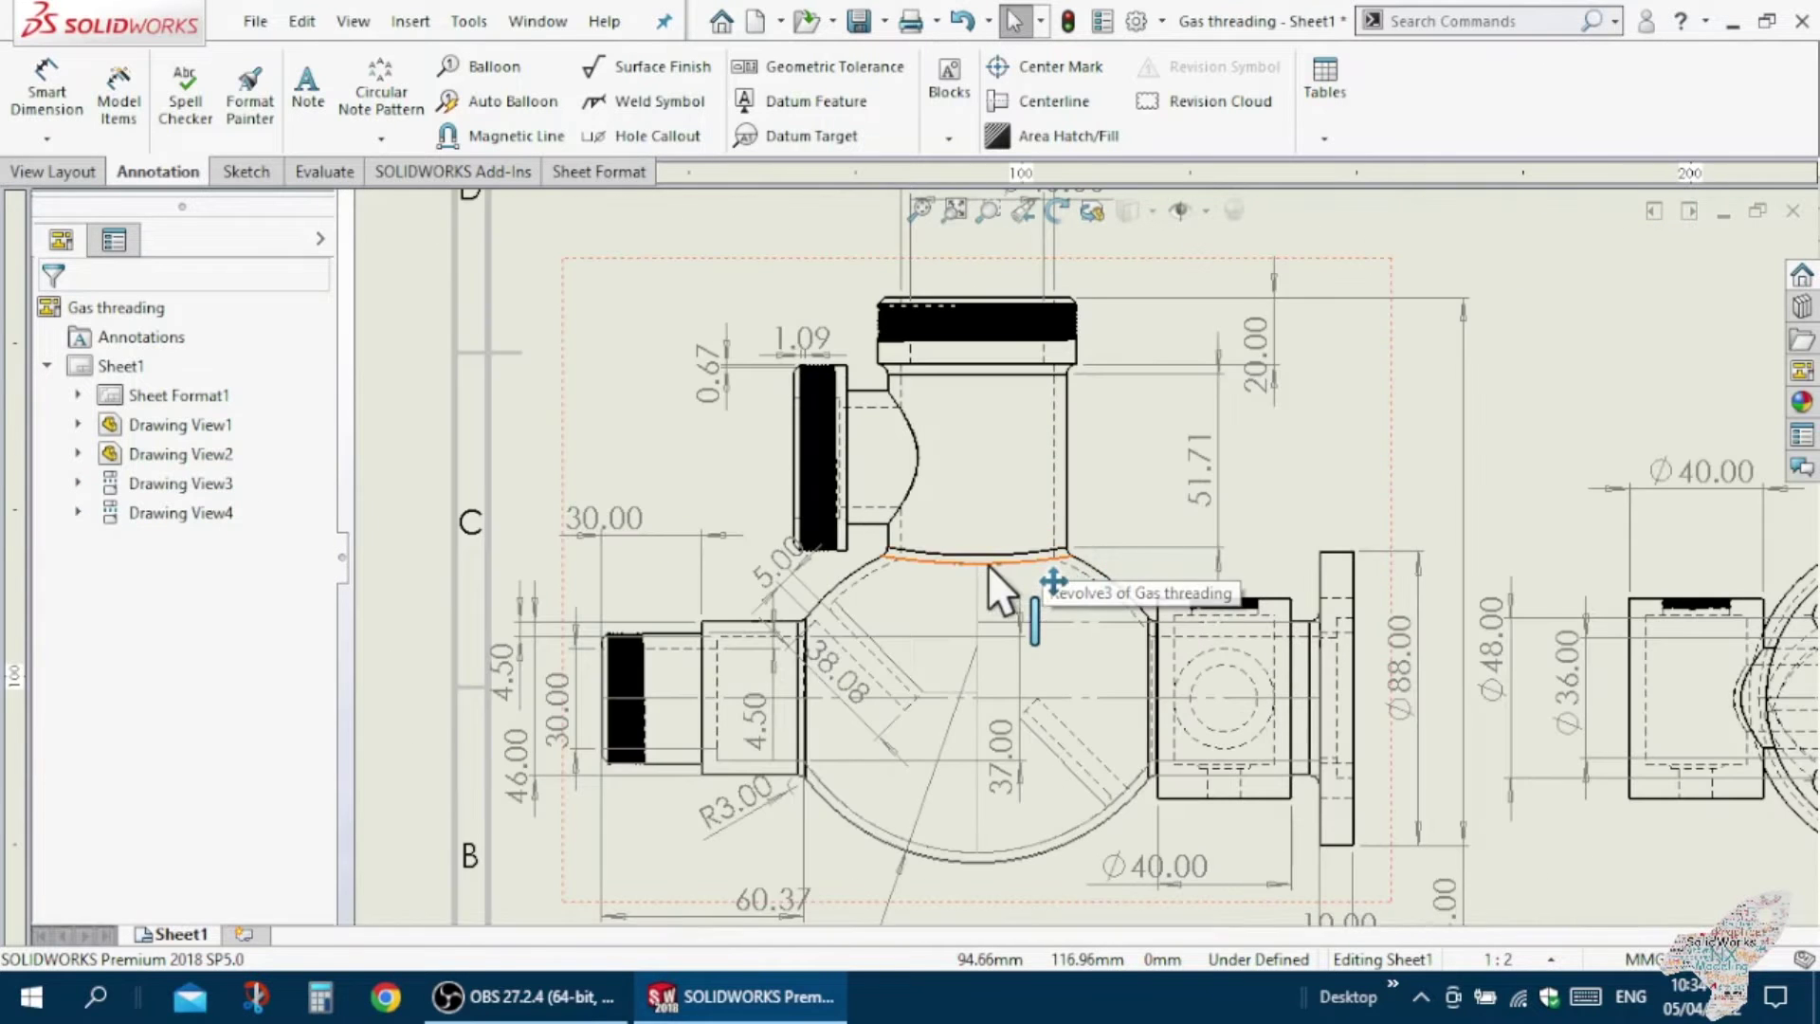
Attempt a Smart Dimension on the curved edge below the top thread, then cancel.
{"action": "scroll", "coordinate": [988, 565], "scroll_direction": "down", "scroll_amount": 2}
{"action": "scroll", "coordinate": [987, 565], "scroll_direction": "down", "scroll_amount": 2}
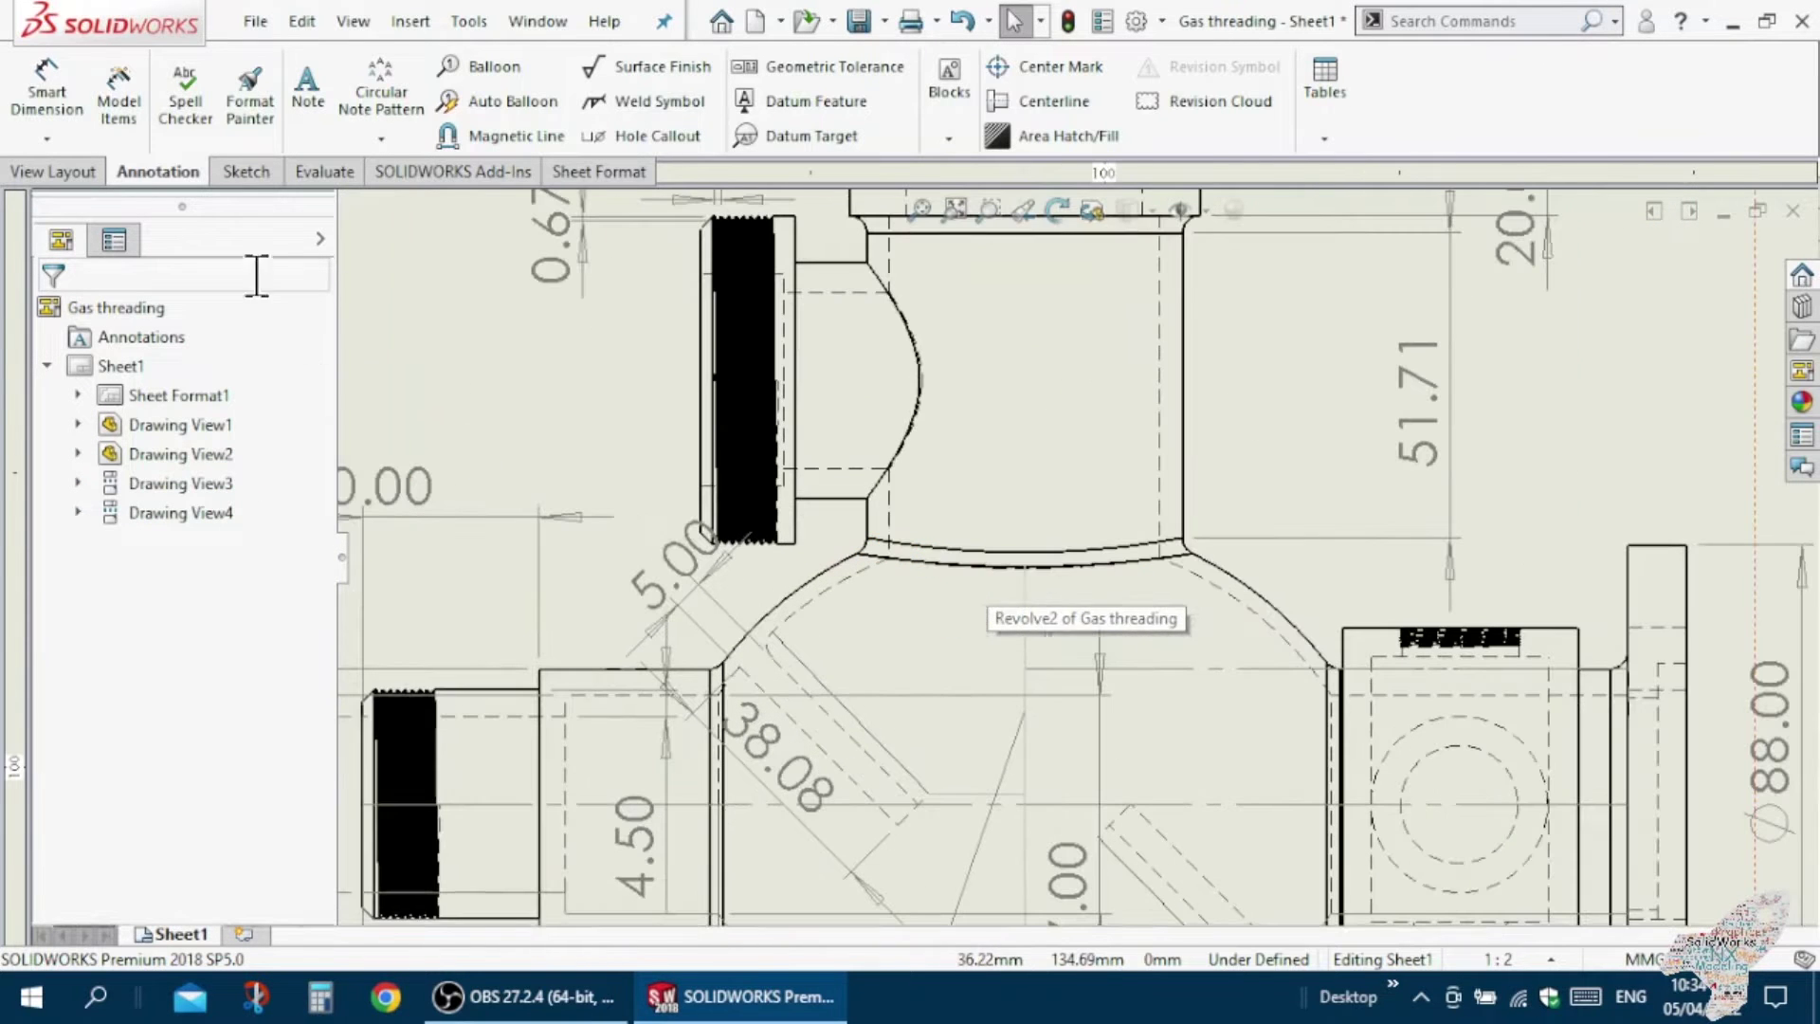
{"action": "left_click", "coordinate": [62, 87]}
{"action": "scroll", "coordinate": [1194, 548], "scroll_direction": "down", "scroll_amount": 2}
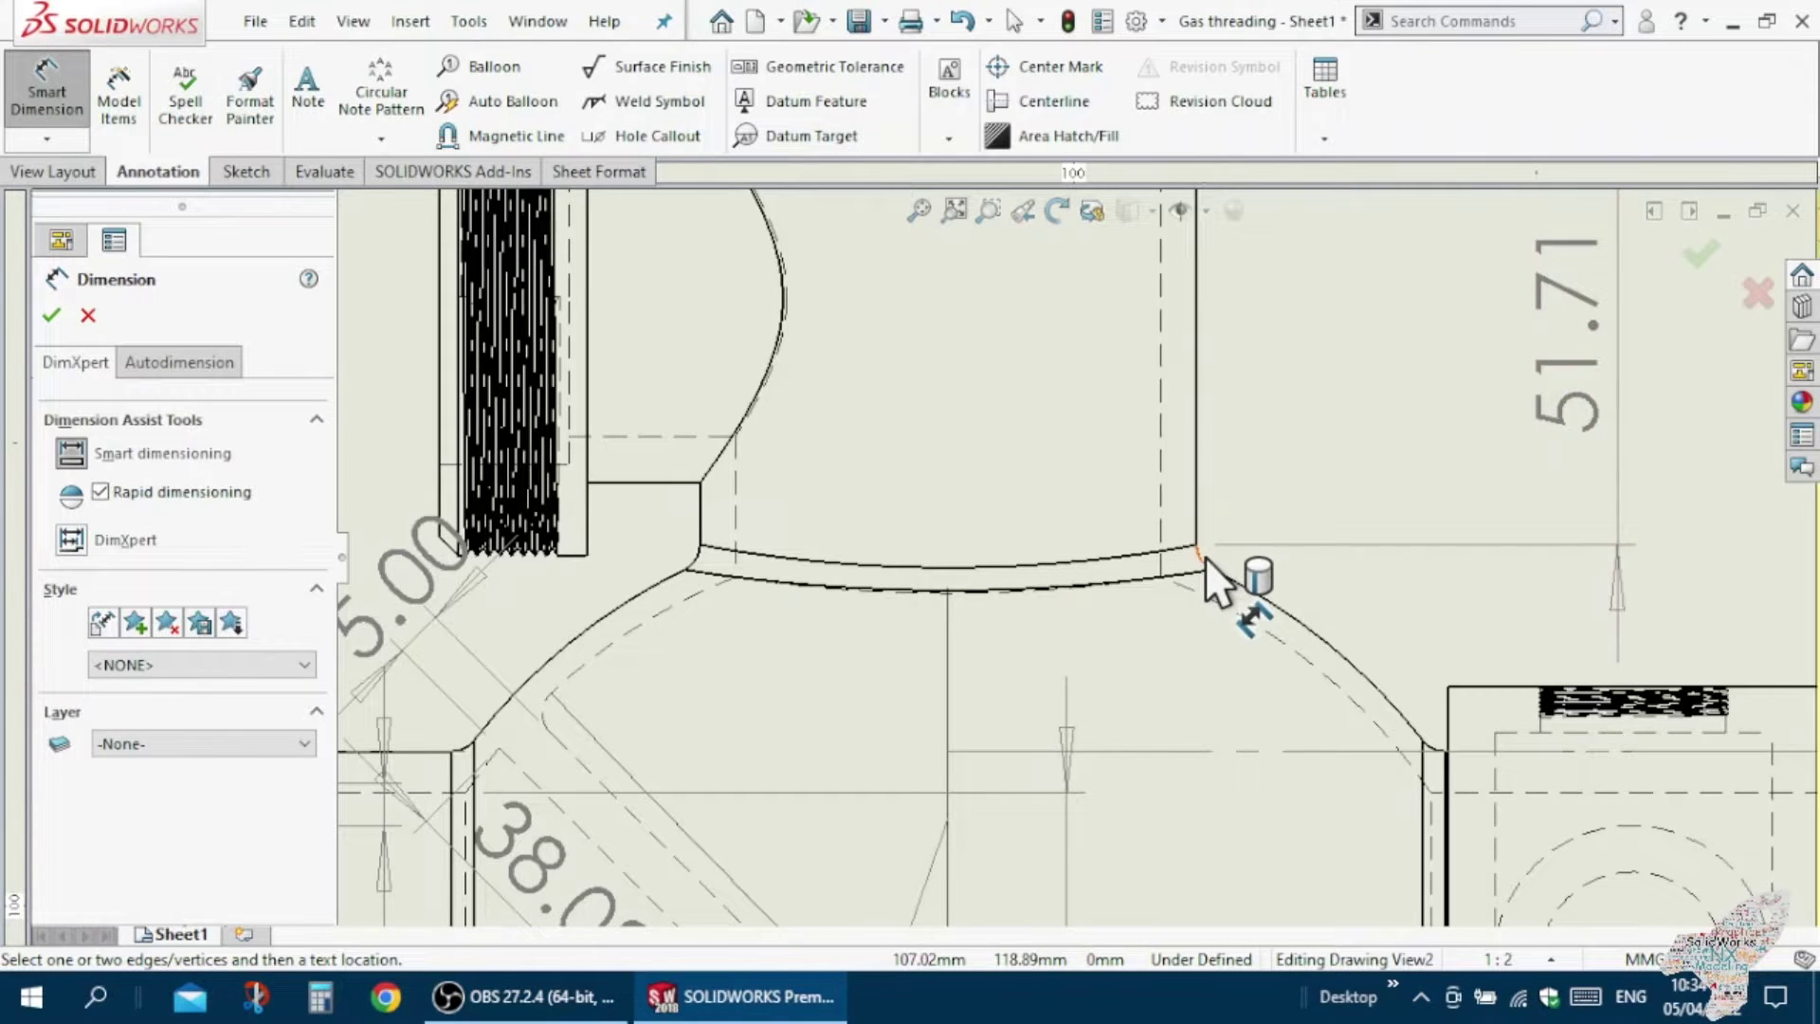
{"action": "scroll", "coordinate": [1205, 563], "scroll_direction": "down", "scroll_amount": 2}
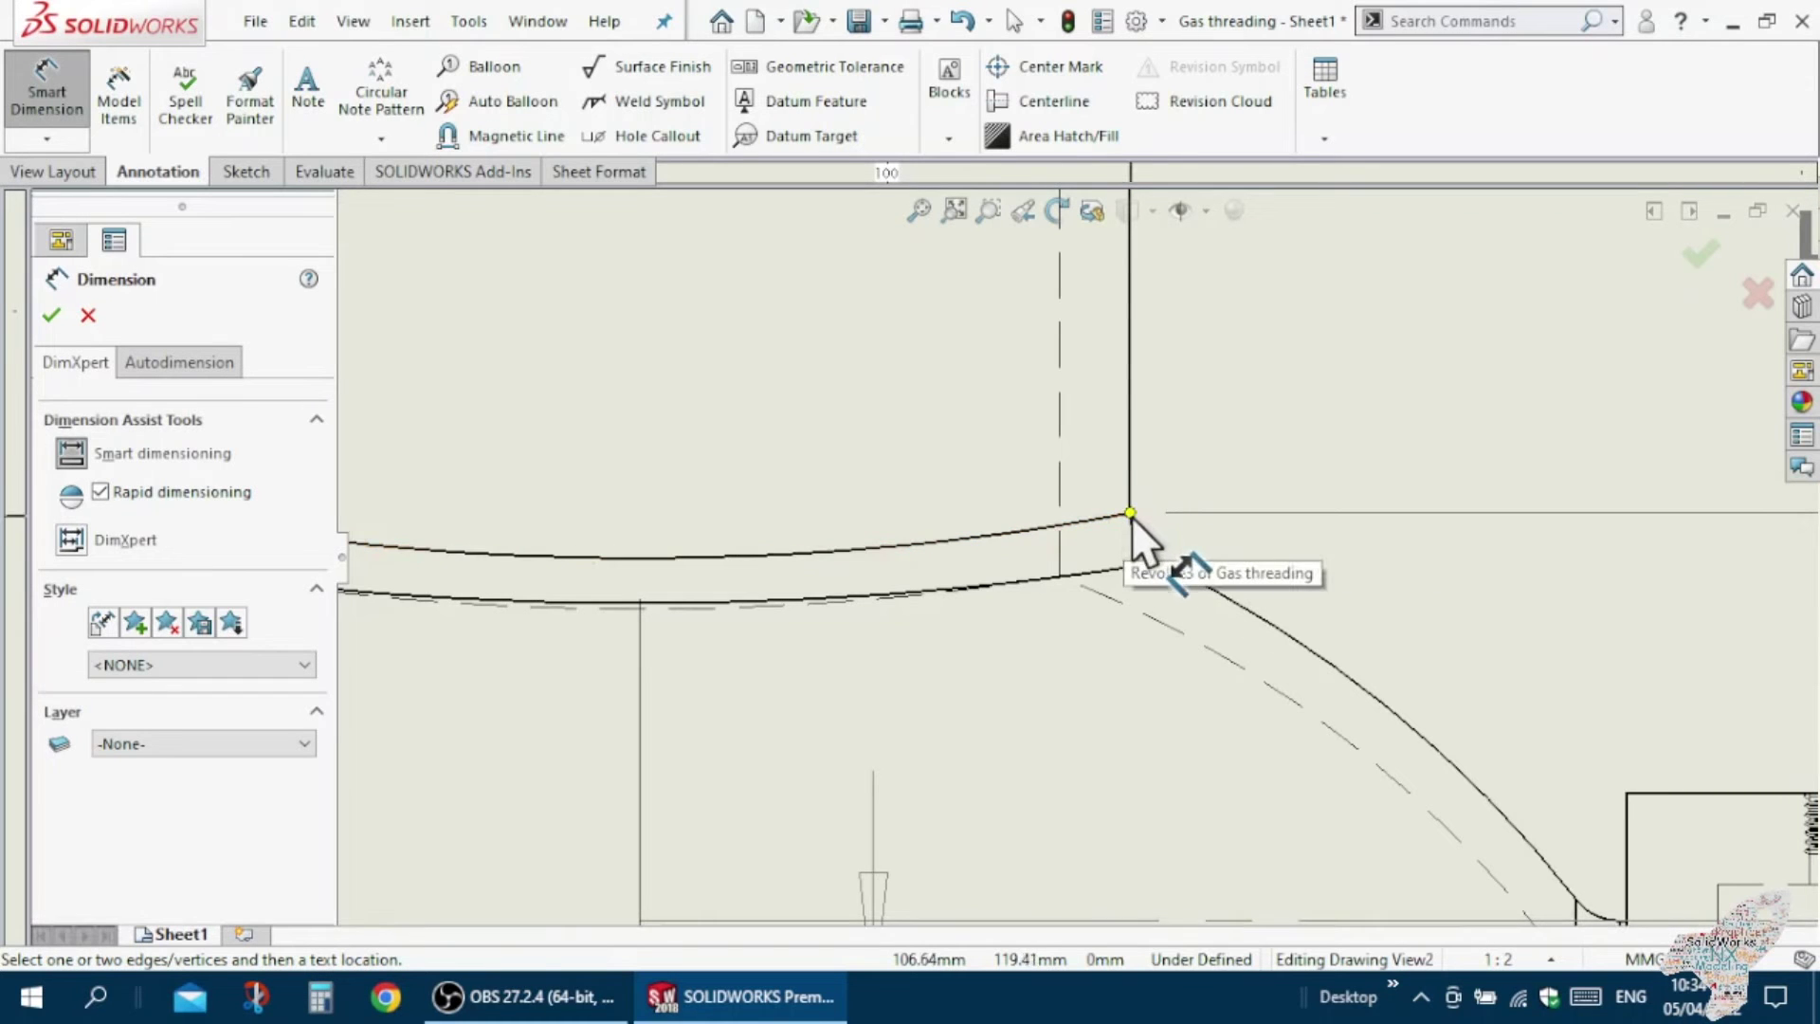
{"action": "left_click", "coordinate": [1130, 514]}
{"action": "left_click", "coordinate": [1164, 563]}
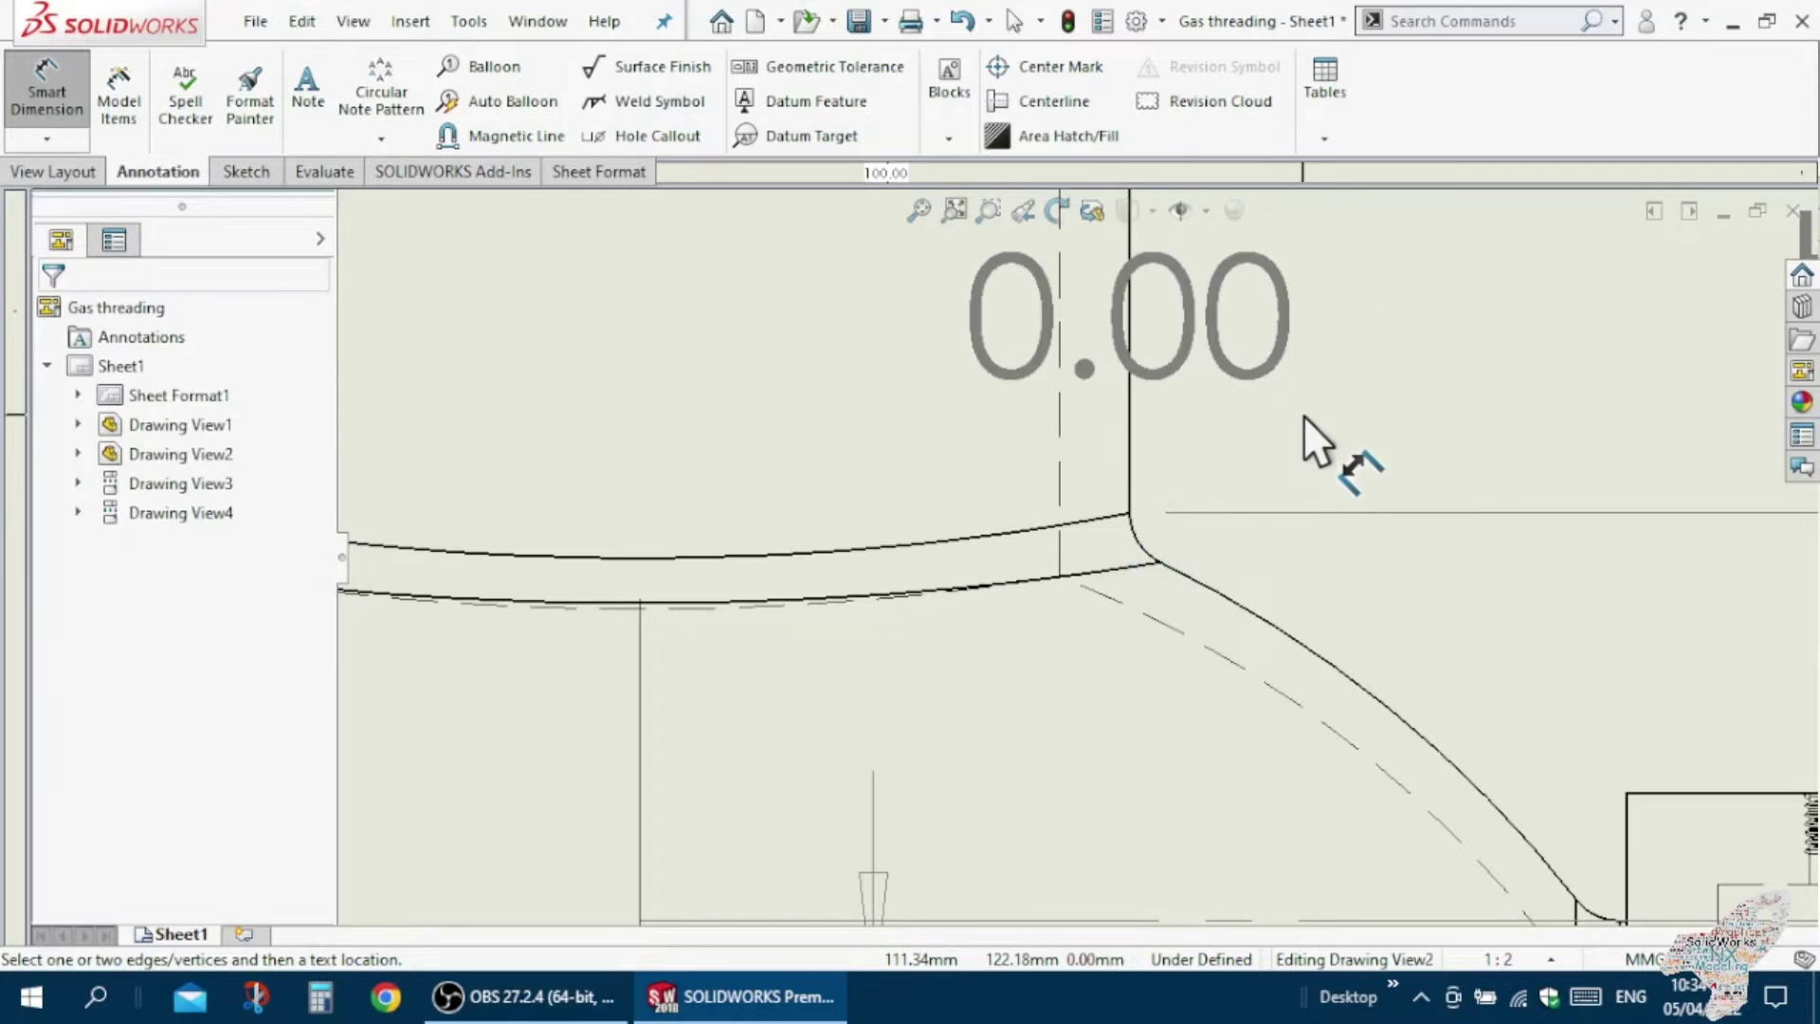
{"action": "scroll", "coordinate": [1289, 426], "scroll_direction": "up", "scroll_amount": 3}
{"action": "scroll", "coordinate": [1291, 425], "scroll_direction": "up", "scroll_amount": 2}
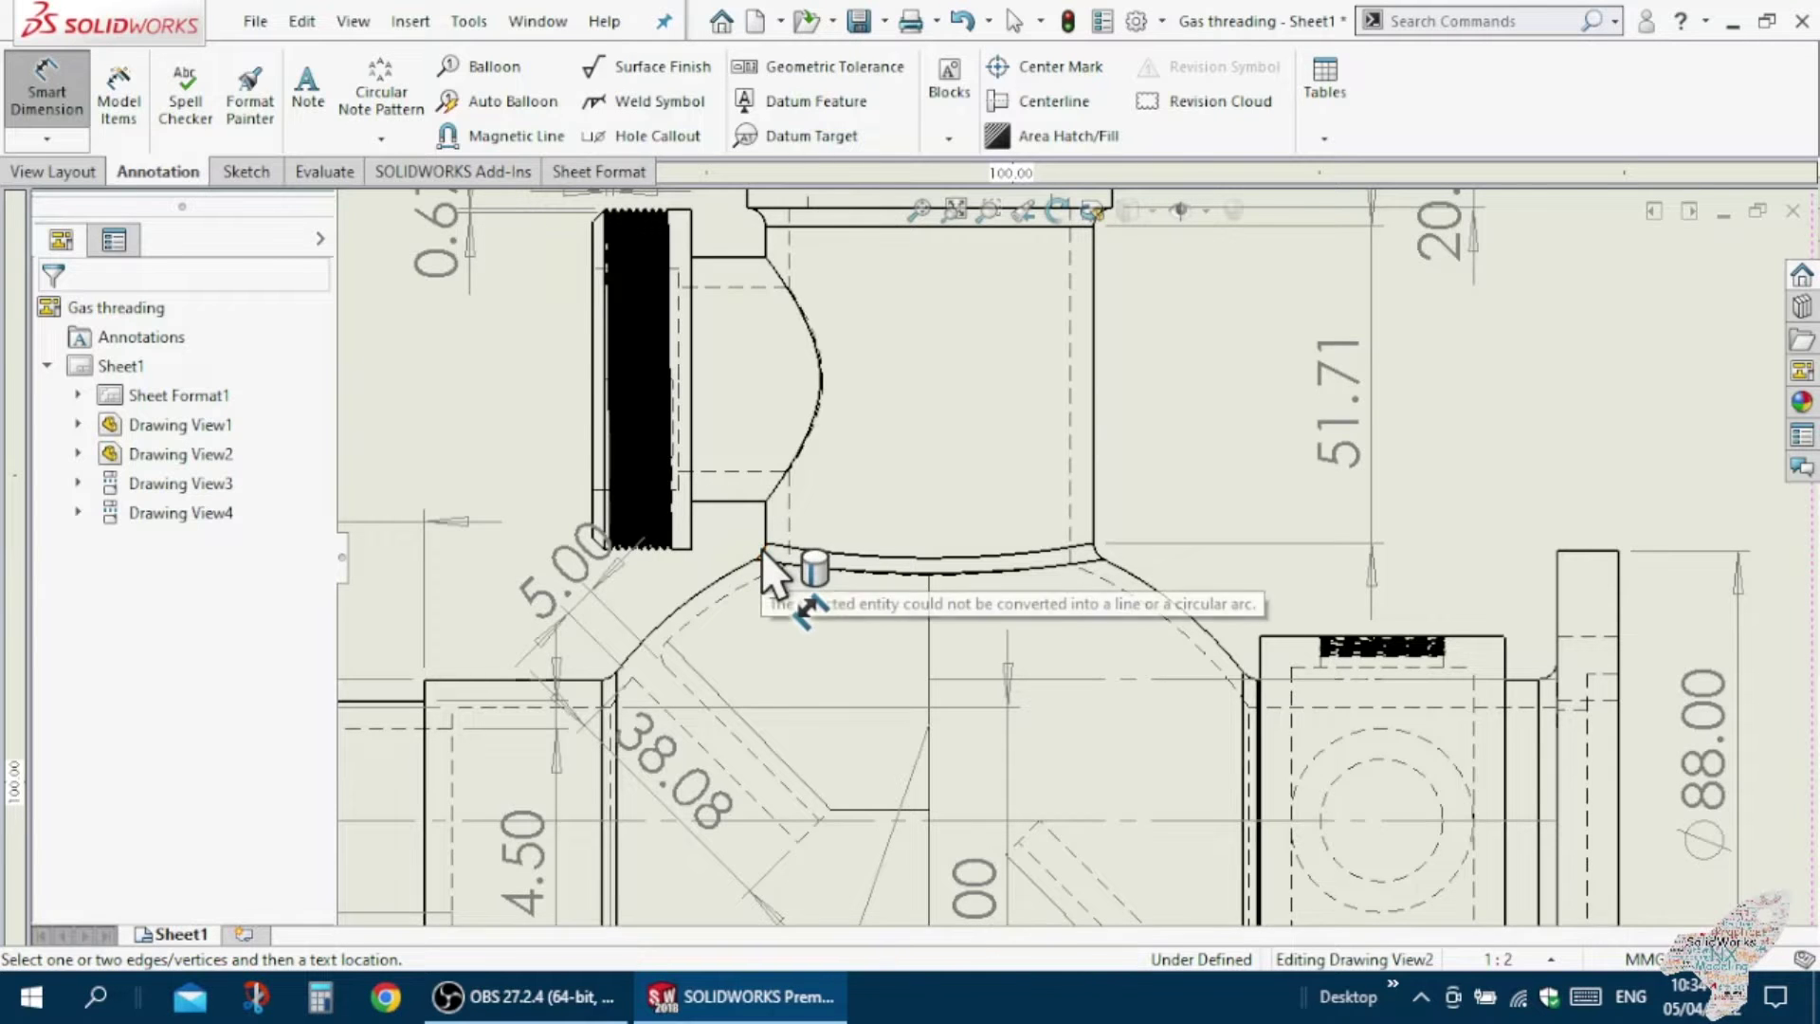
{"action": "key", "text": "Escape"}
Place an R3.00 radius dimension beside the fillet under the threaded top neck.
{"action": "scroll", "coordinate": [707, 533], "scroll_direction": "up", "scroll_amount": 2}
{"action": "scroll", "coordinate": [722, 540], "scroll_direction": "up", "scroll_amount": 1}
{"action": "scroll", "coordinate": [807, 474], "scroll_direction": "down", "scroll_amount": 2}
{"action": "scroll", "coordinate": [949, 437], "scroll_direction": "down", "scroll_amount": 2}
{"action": "scroll", "coordinate": [1091, 408], "scroll_direction": "up", "scroll_amount": 1}
{"action": "scroll", "coordinate": [1217, 427], "scroll_direction": "down", "scroll_amount": 2}
{"action": "scroll", "coordinate": [1224, 449], "scroll_direction": "down", "scroll_amount": 1}
{"action": "scroll", "coordinate": [1228, 493], "scroll_direction": "down", "scroll_amount": 2}
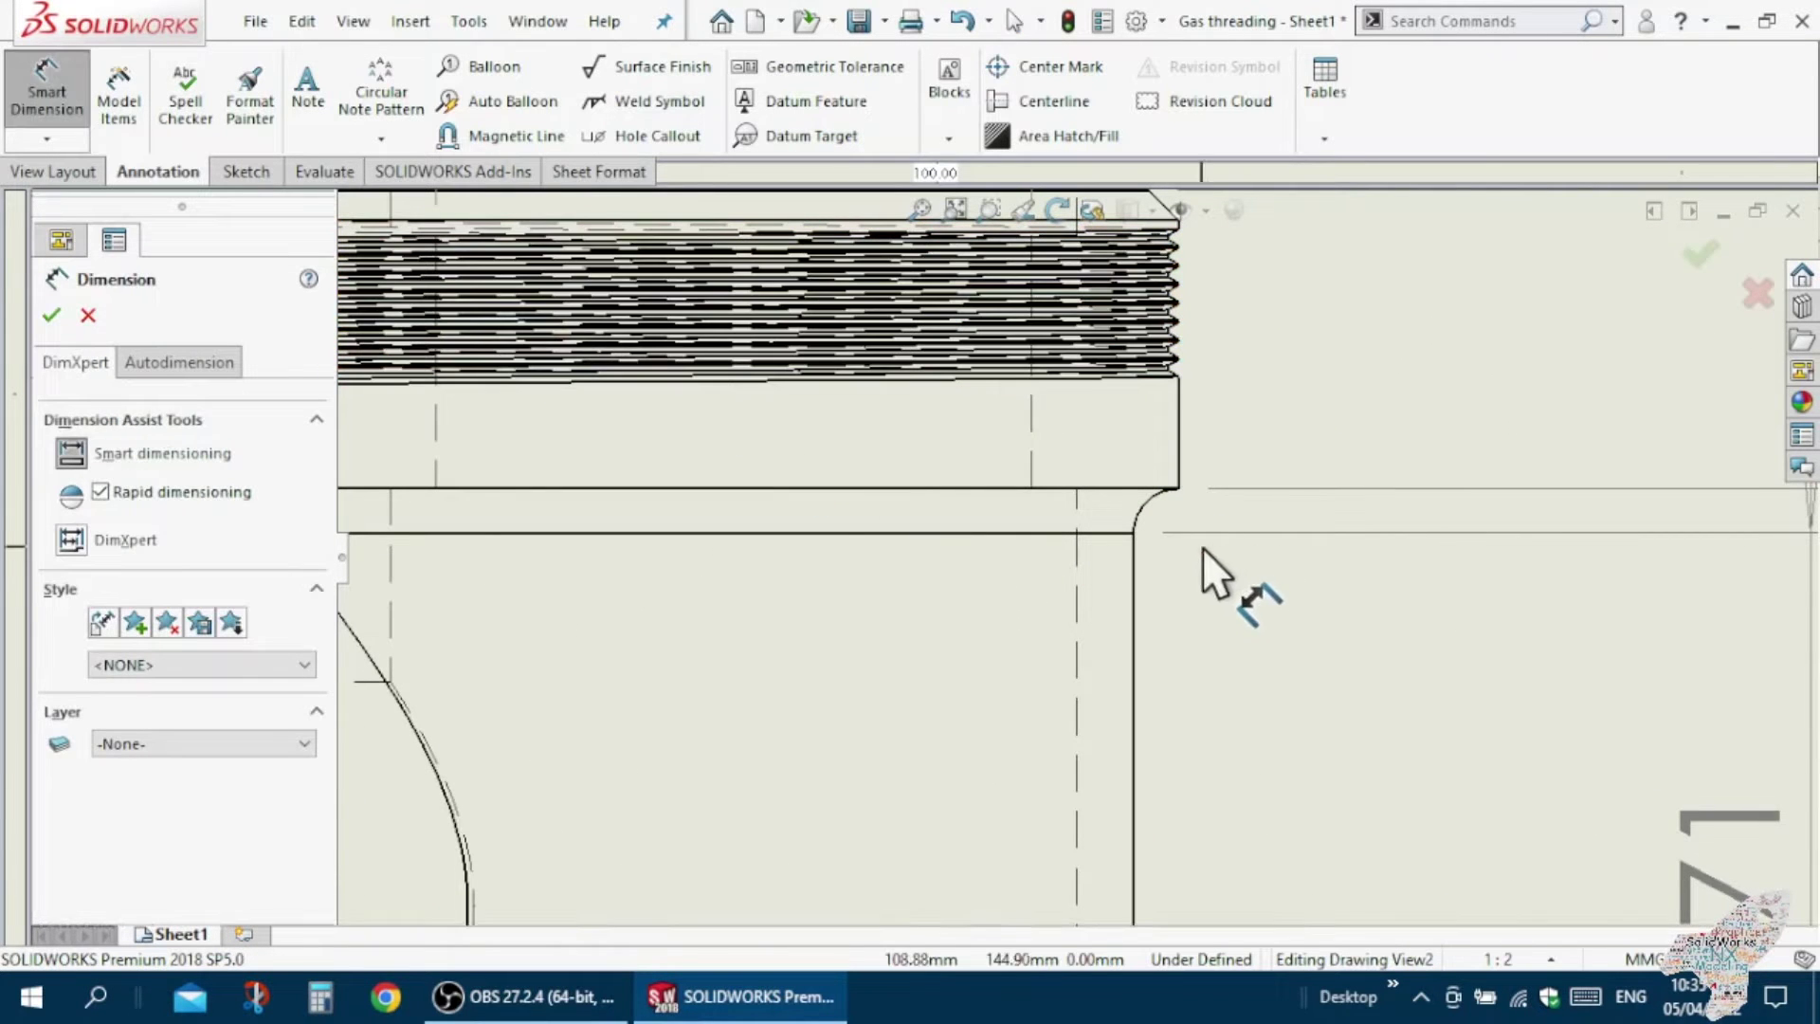
{"action": "left_click", "coordinate": [1145, 502]}
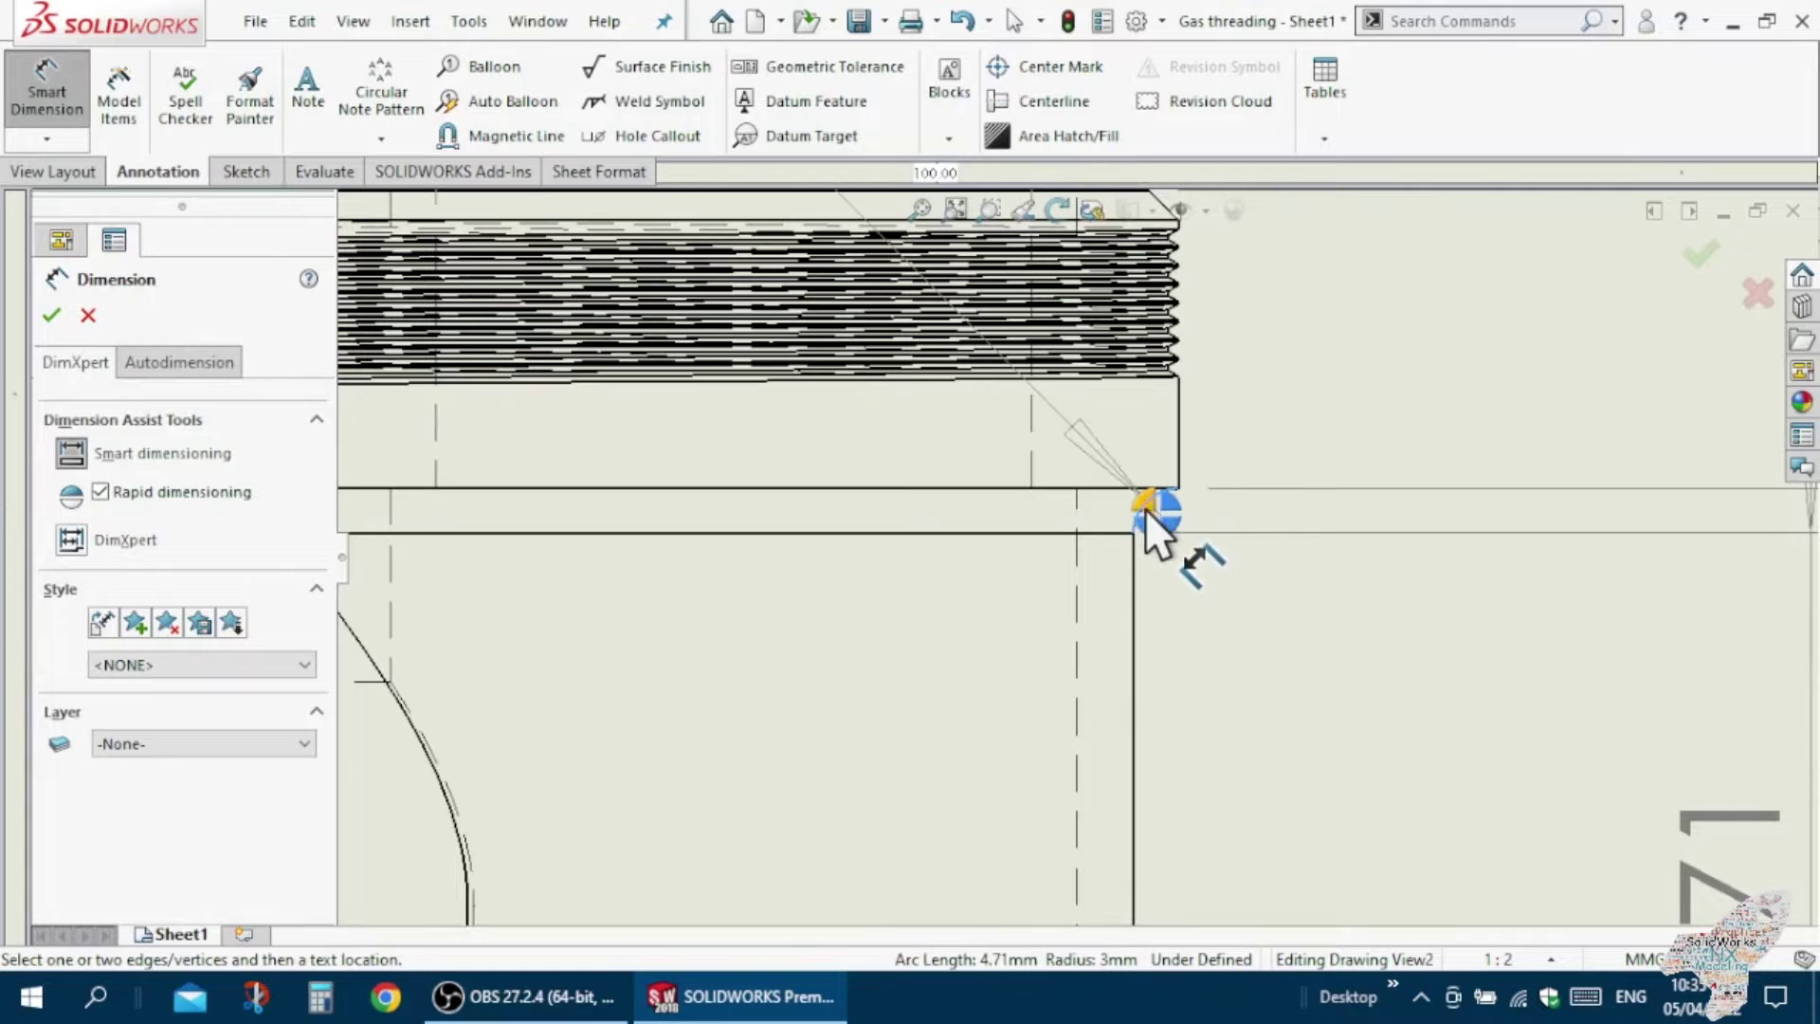
{"action": "left_click", "coordinate": [1315, 737]}
{"action": "scroll", "coordinate": [1160, 726], "scroll_direction": "up", "scroll_amount": 4}
{"action": "scroll", "coordinate": [1149, 733], "scroll_direction": "up", "scroll_amount": 1}
{"action": "scroll", "coordinate": [1149, 733], "scroll_direction": "down", "scroll_amount": 1}
{"action": "key", "text": "Escape"}
{"action": "scroll", "coordinate": [1094, 695], "scroll_direction": "down", "scroll_amount": 1}
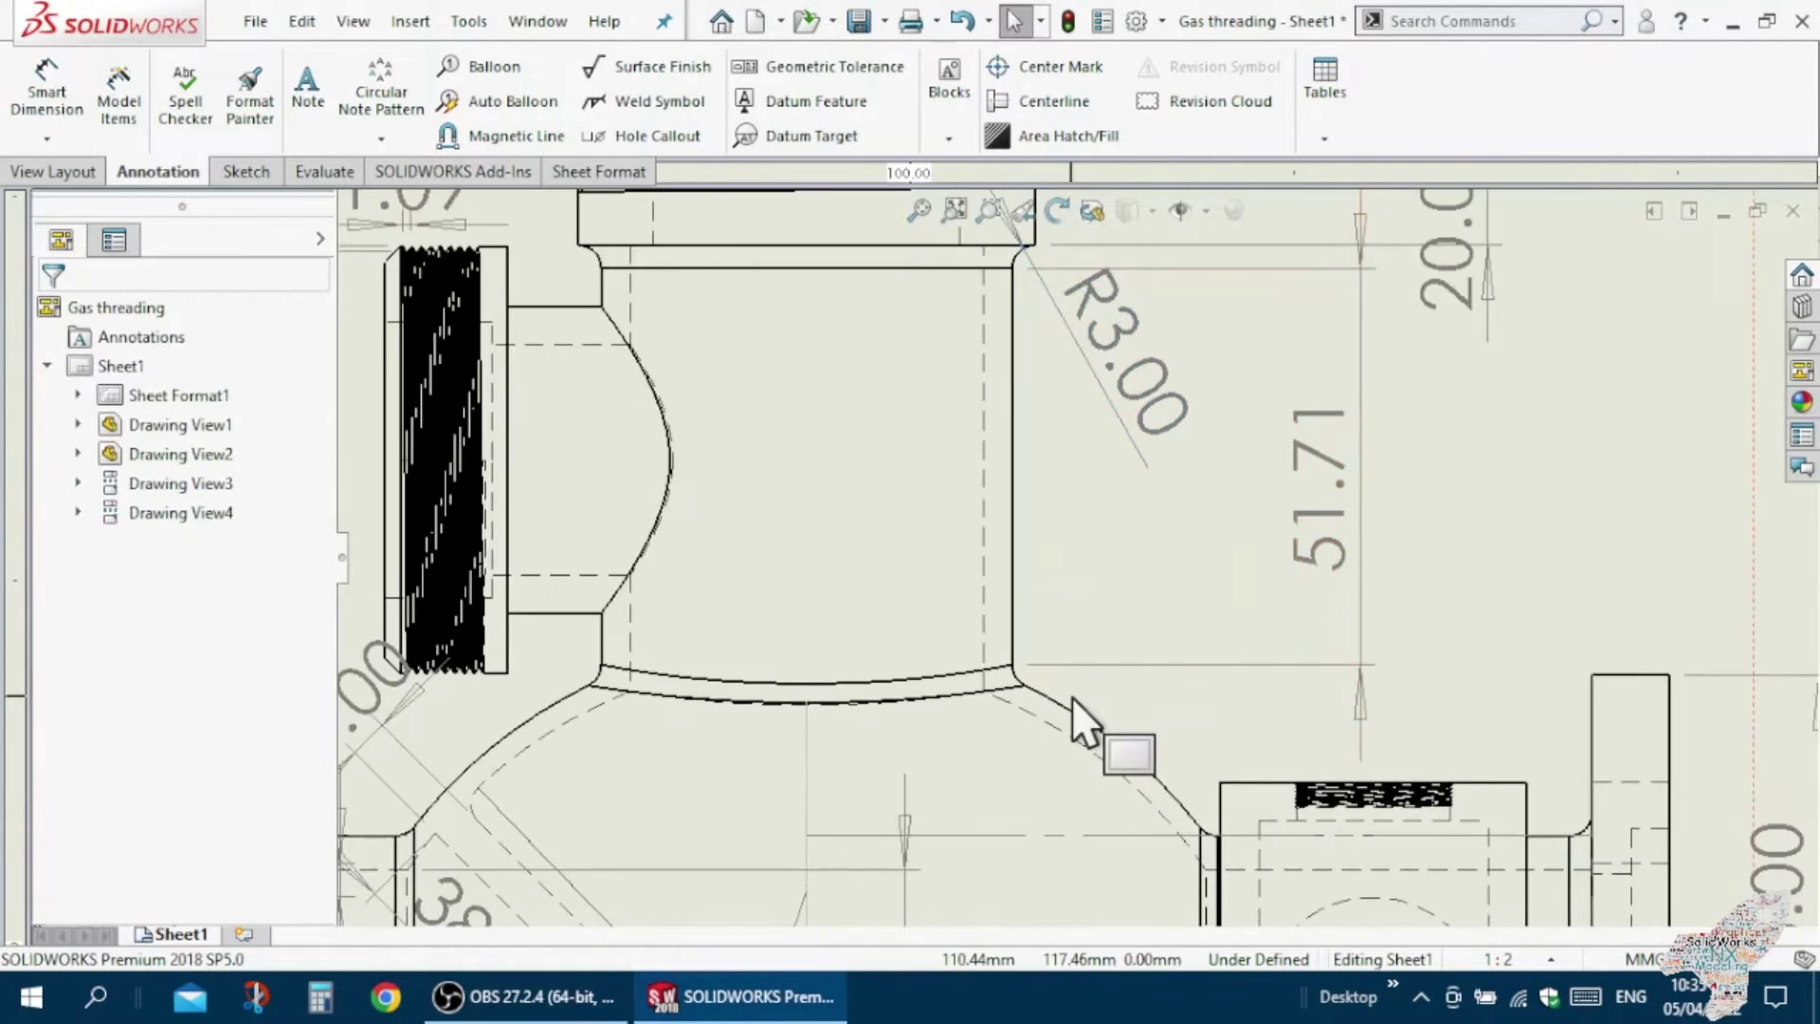
{"action": "scroll", "coordinate": [1043, 683], "scroll_direction": "down", "scroll_amount": 1}
{"action": "scroll", "coordinate": [1042, 555], "scroll_direction": "up", "scroll_amount": 2}
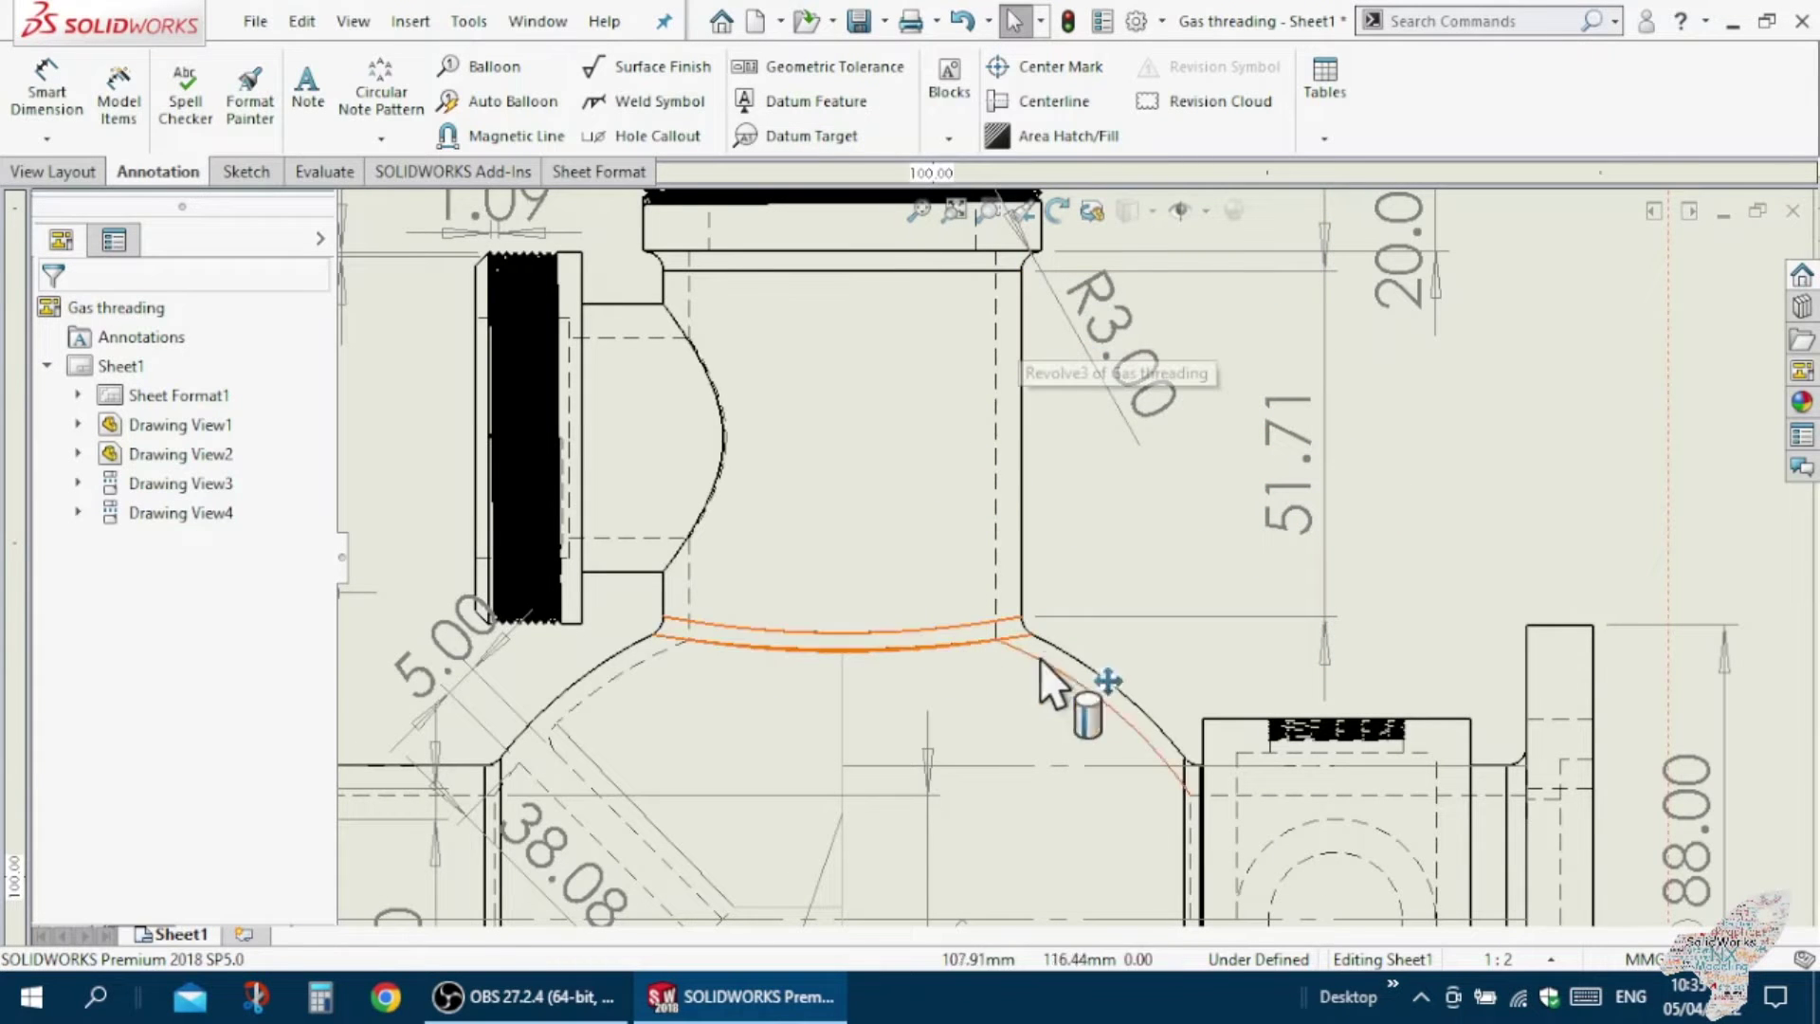
{"action": "scroll", "coordinate": [1004, 667], "scroll_direction": "up", "scroll_amount": 2}
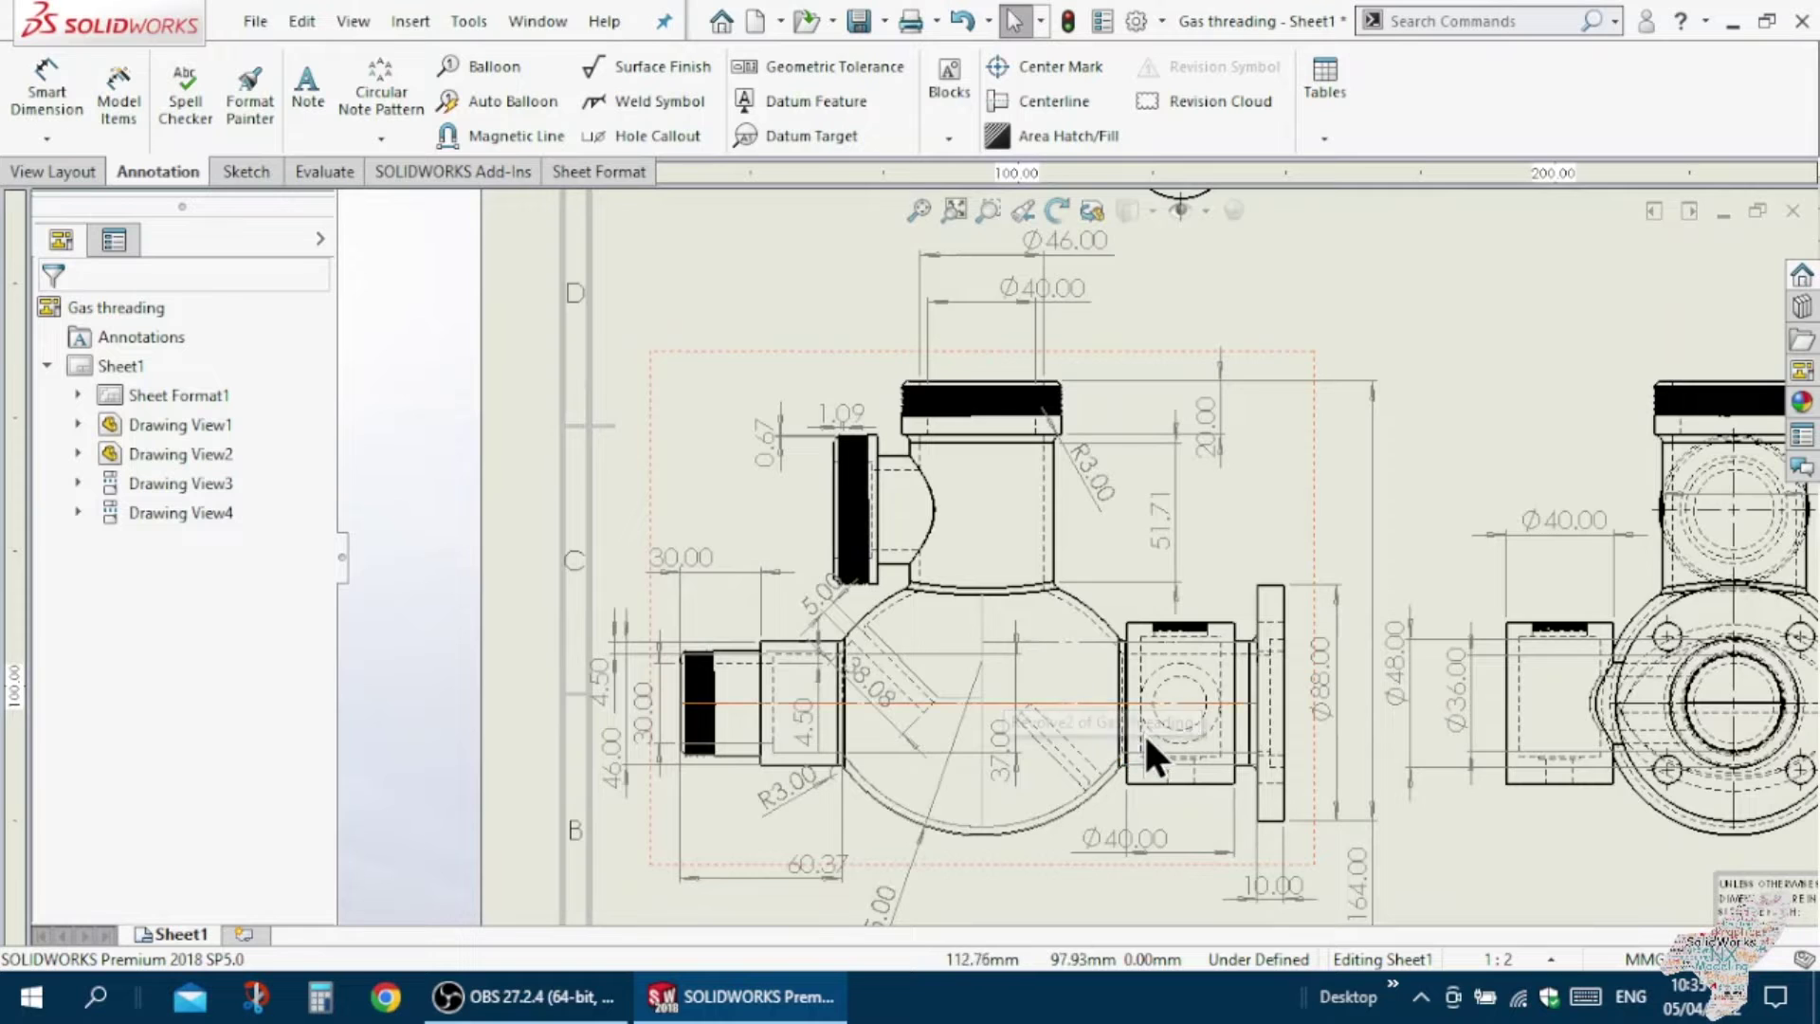
{"action": "scroll", "coordinate": [1127, 732], "scroll_direction": "down", "scroll_amount": 1}
{"action": "scroll", "coordinate": [1117, 730], "scroll_direction": "down", "scroll_amount": 1}
{"action": "scroll", "coordinate": [1136, 688], "scroll_direction": "down", "scroll_amount": 3}
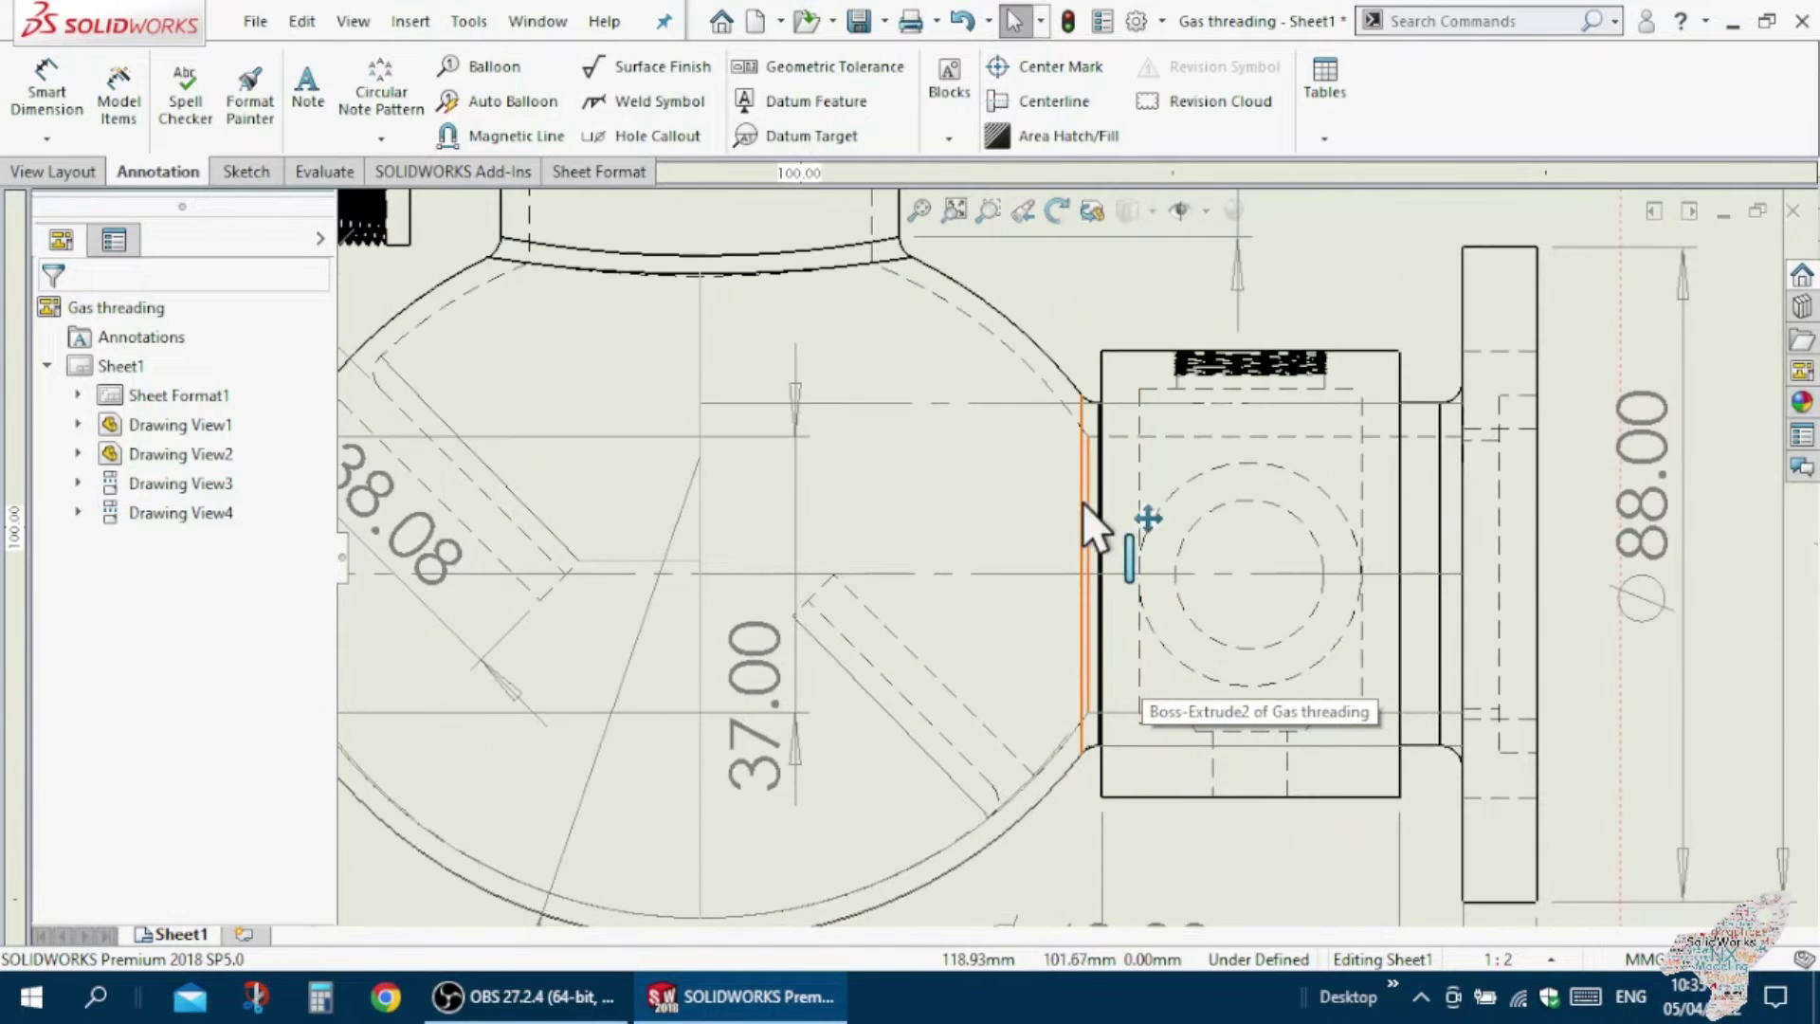
{"action": "scroll", "coordinate": [1040, 449], "scroll_direction": "down", "scroll_amount": 3}
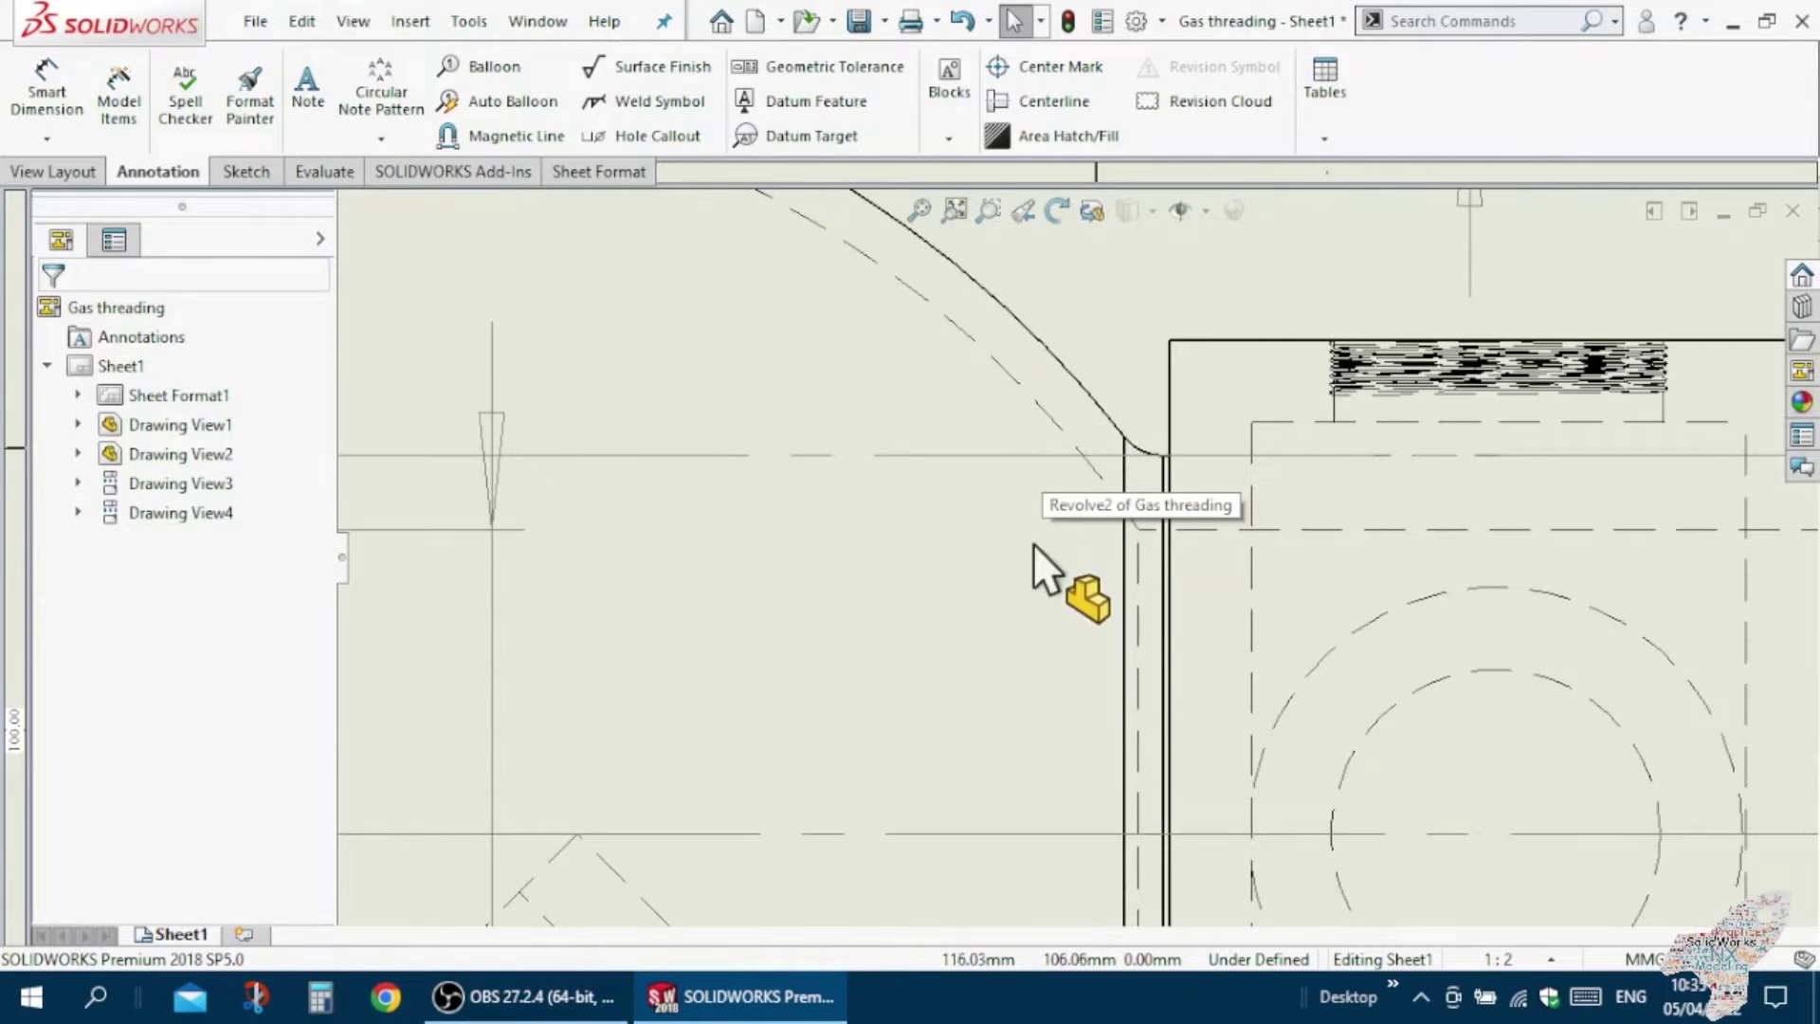
Label the fillet at the right-hand boss with an R3.00 radius dimension.
{"action": "left_click", "coordinate": [45, 76]}
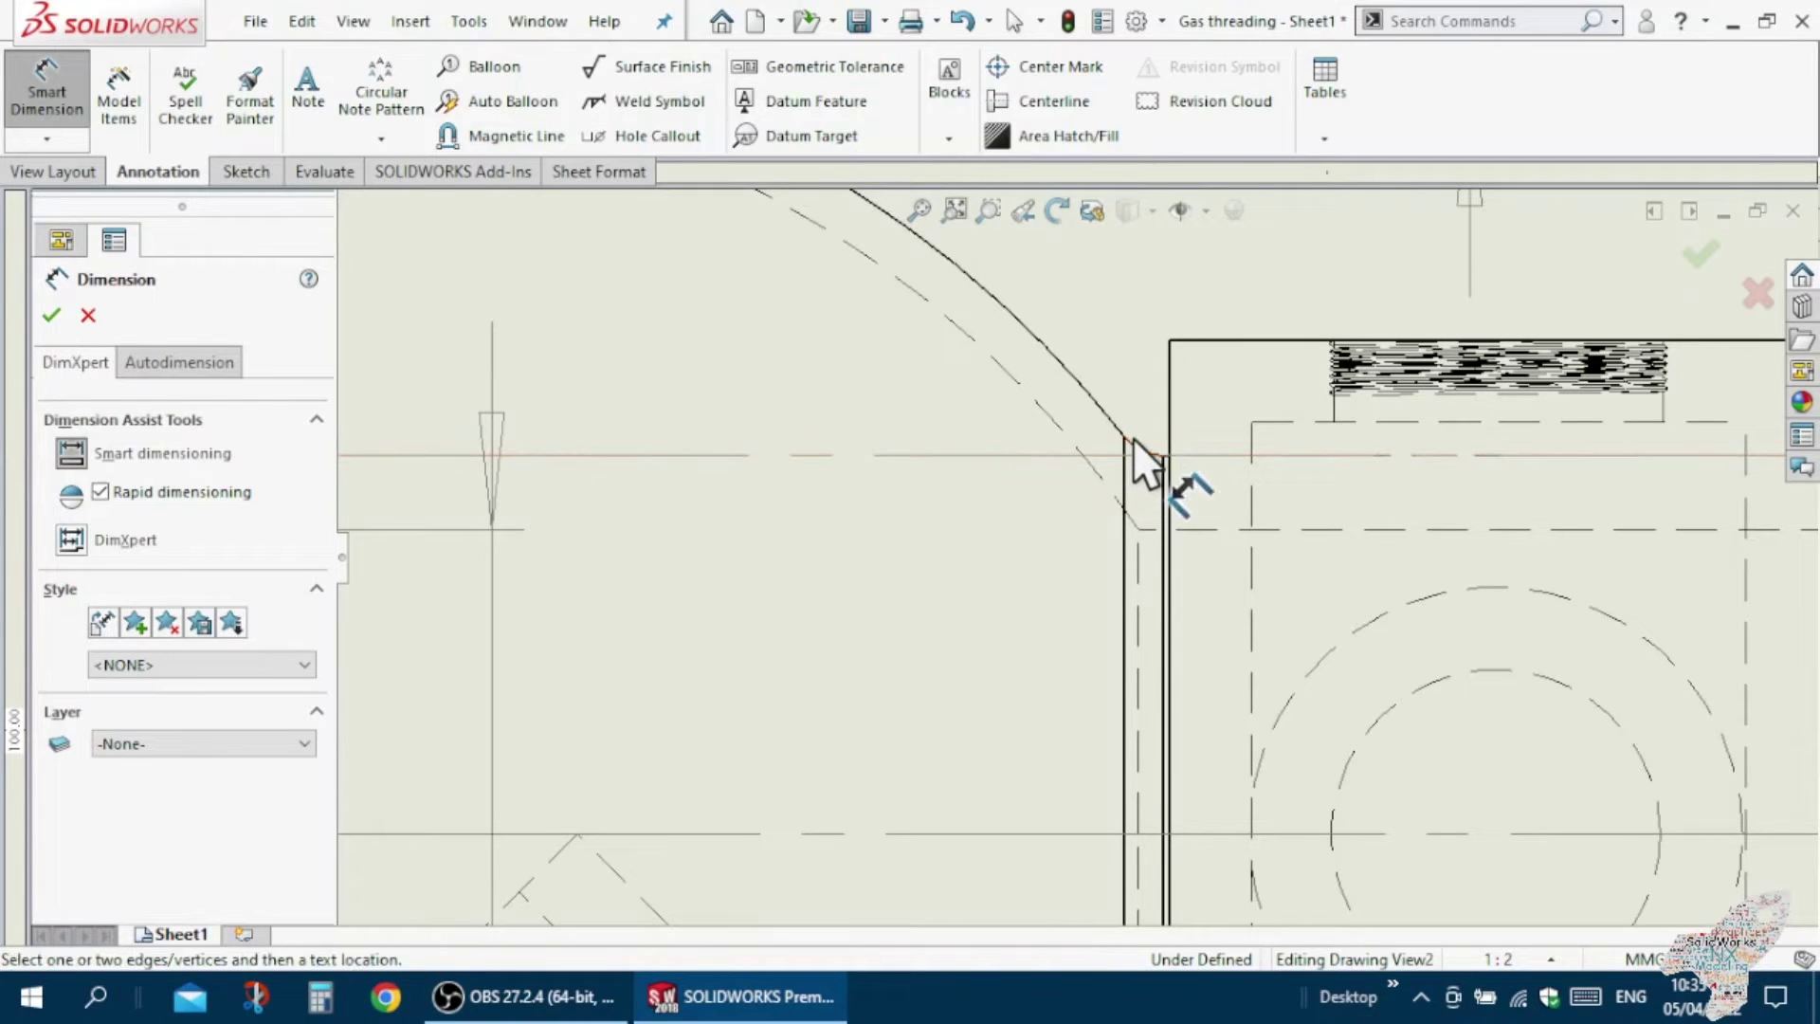
{"action": "left_click", "coordinate": [1144, 440]}
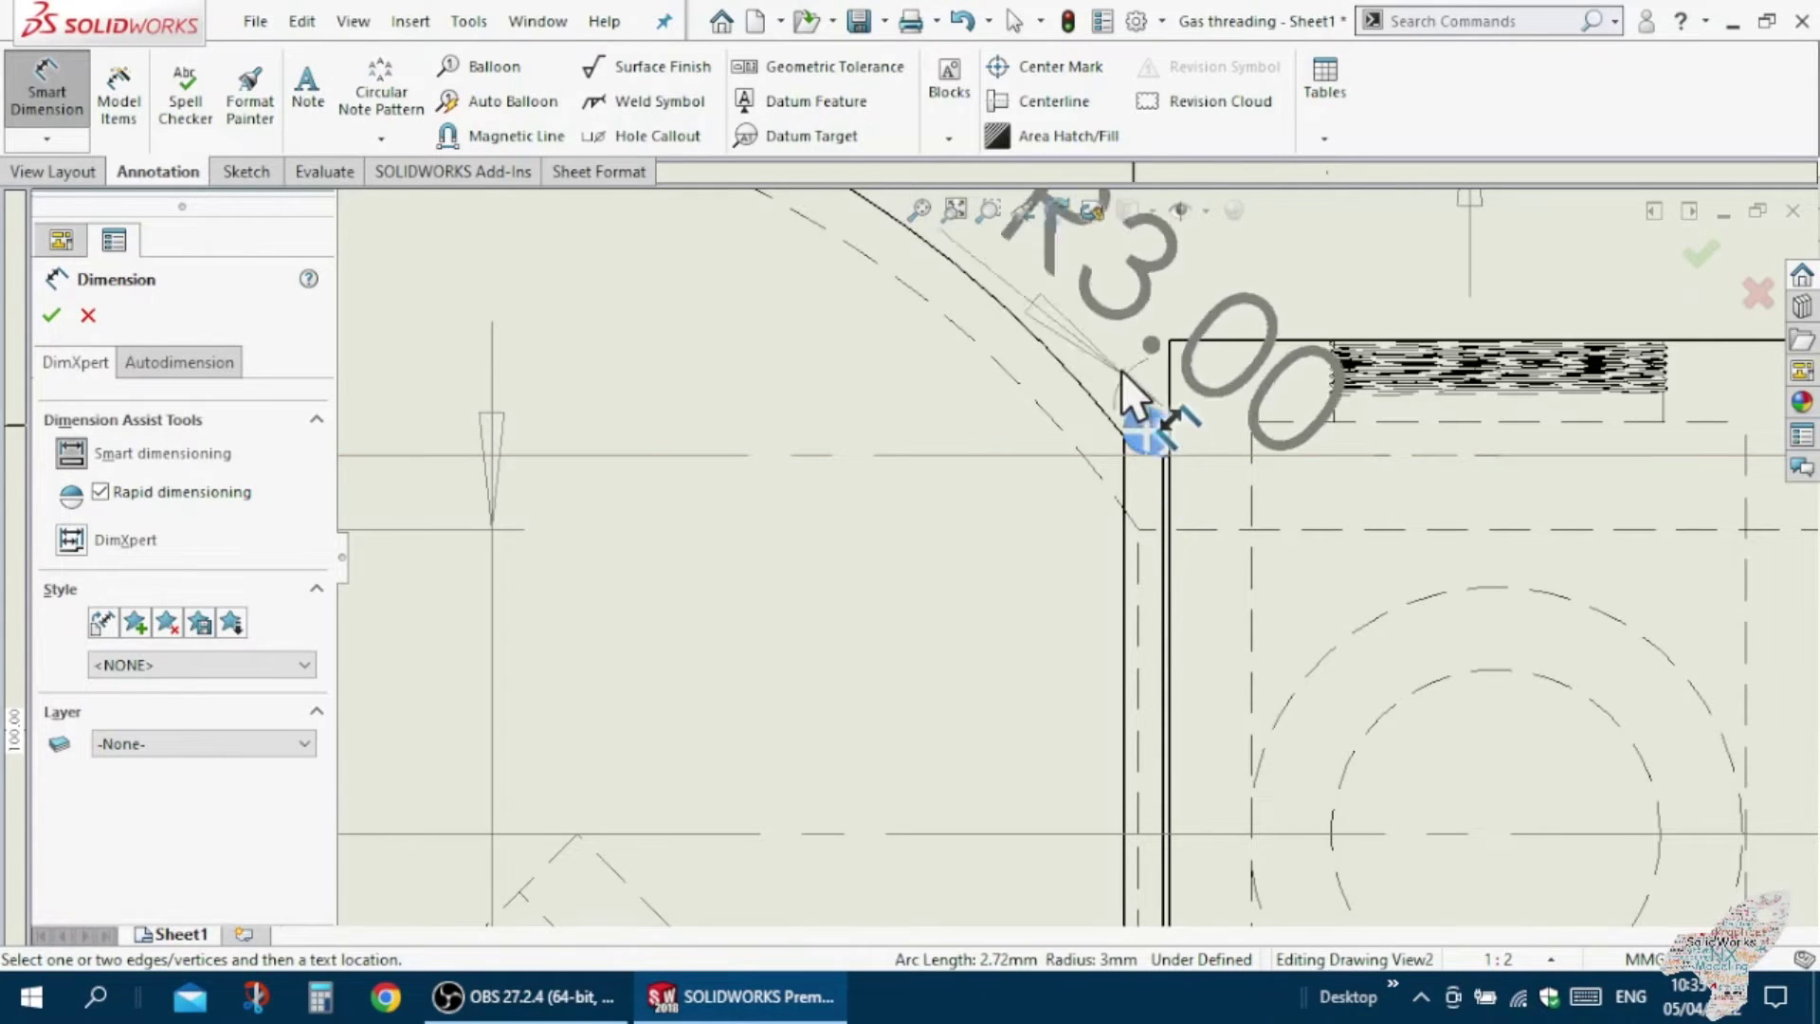
{"action": "left_click", "coordinate": [1030, 301]}
{"action": "scroll", "coordinate": [1034, 389], "scroll_direction": "up", "scroll_amount": 4}
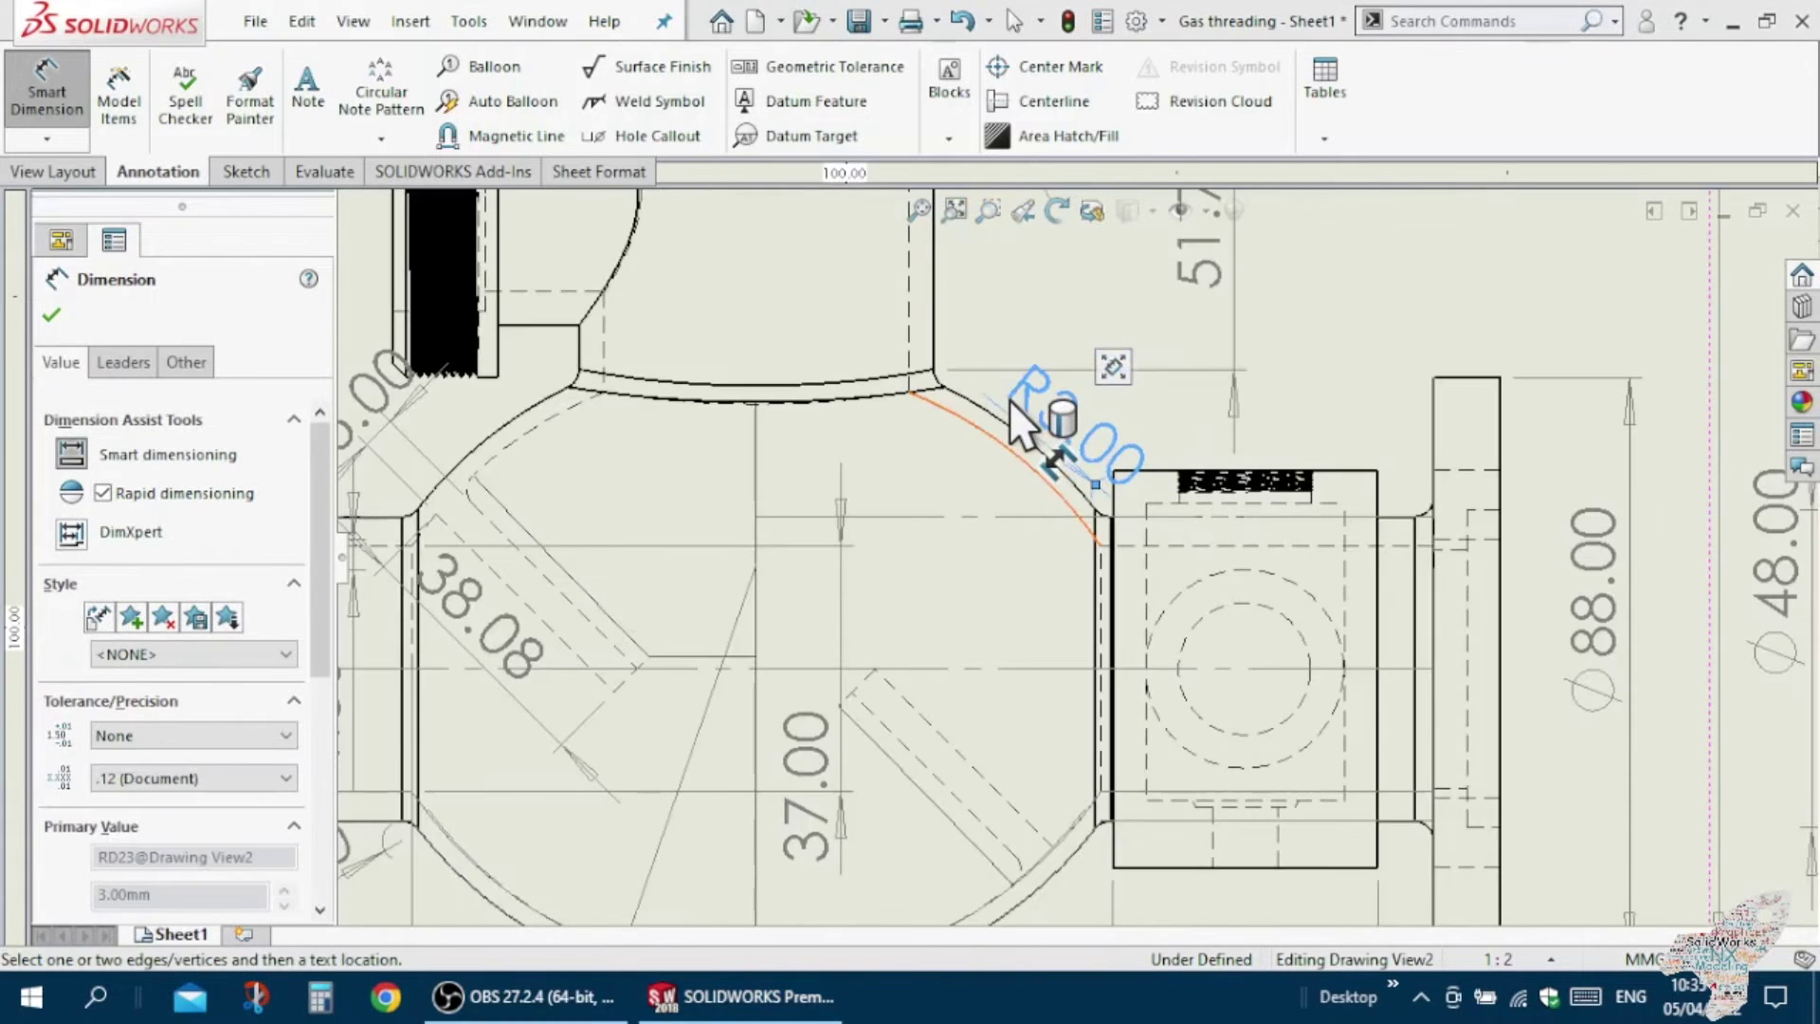
{"action": "key", "text": "Escape"}
{"action": "scroll", "coordinate": [853, 625], "scroll_direction": "down", "scroll_amount": 1}
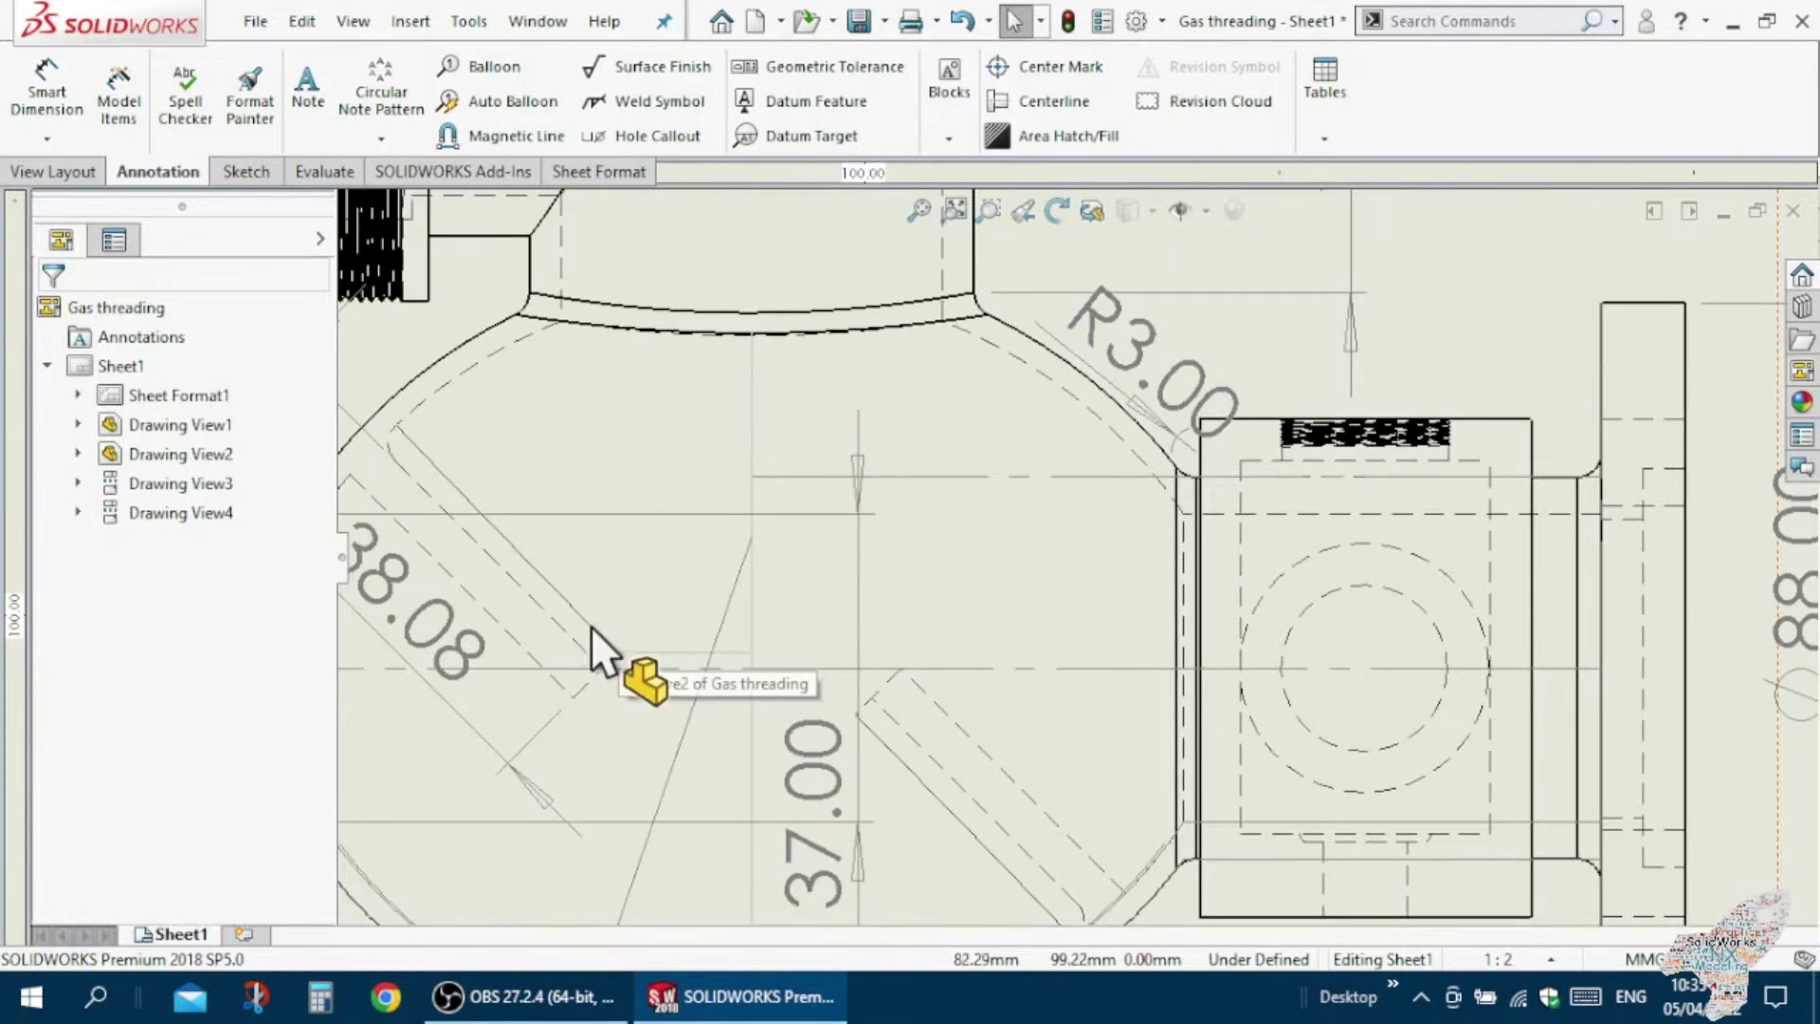
{"action": "scroll", "coordinate": [596, 627], "scroll_direction": "down", "scroll_amount": 2}
{"action": "scroll", "coordinate": [684, 514], "scroll_direction": "up", "scroll_amount": 5}
{"action": "scroll", "coordinate": [681, 521], "scroll_direction": "down", "scroll_amount": 3}
{"action": "scroll", "coordinate": [815, 554], "scroll_direction": "down", "scroll_amount": 2}
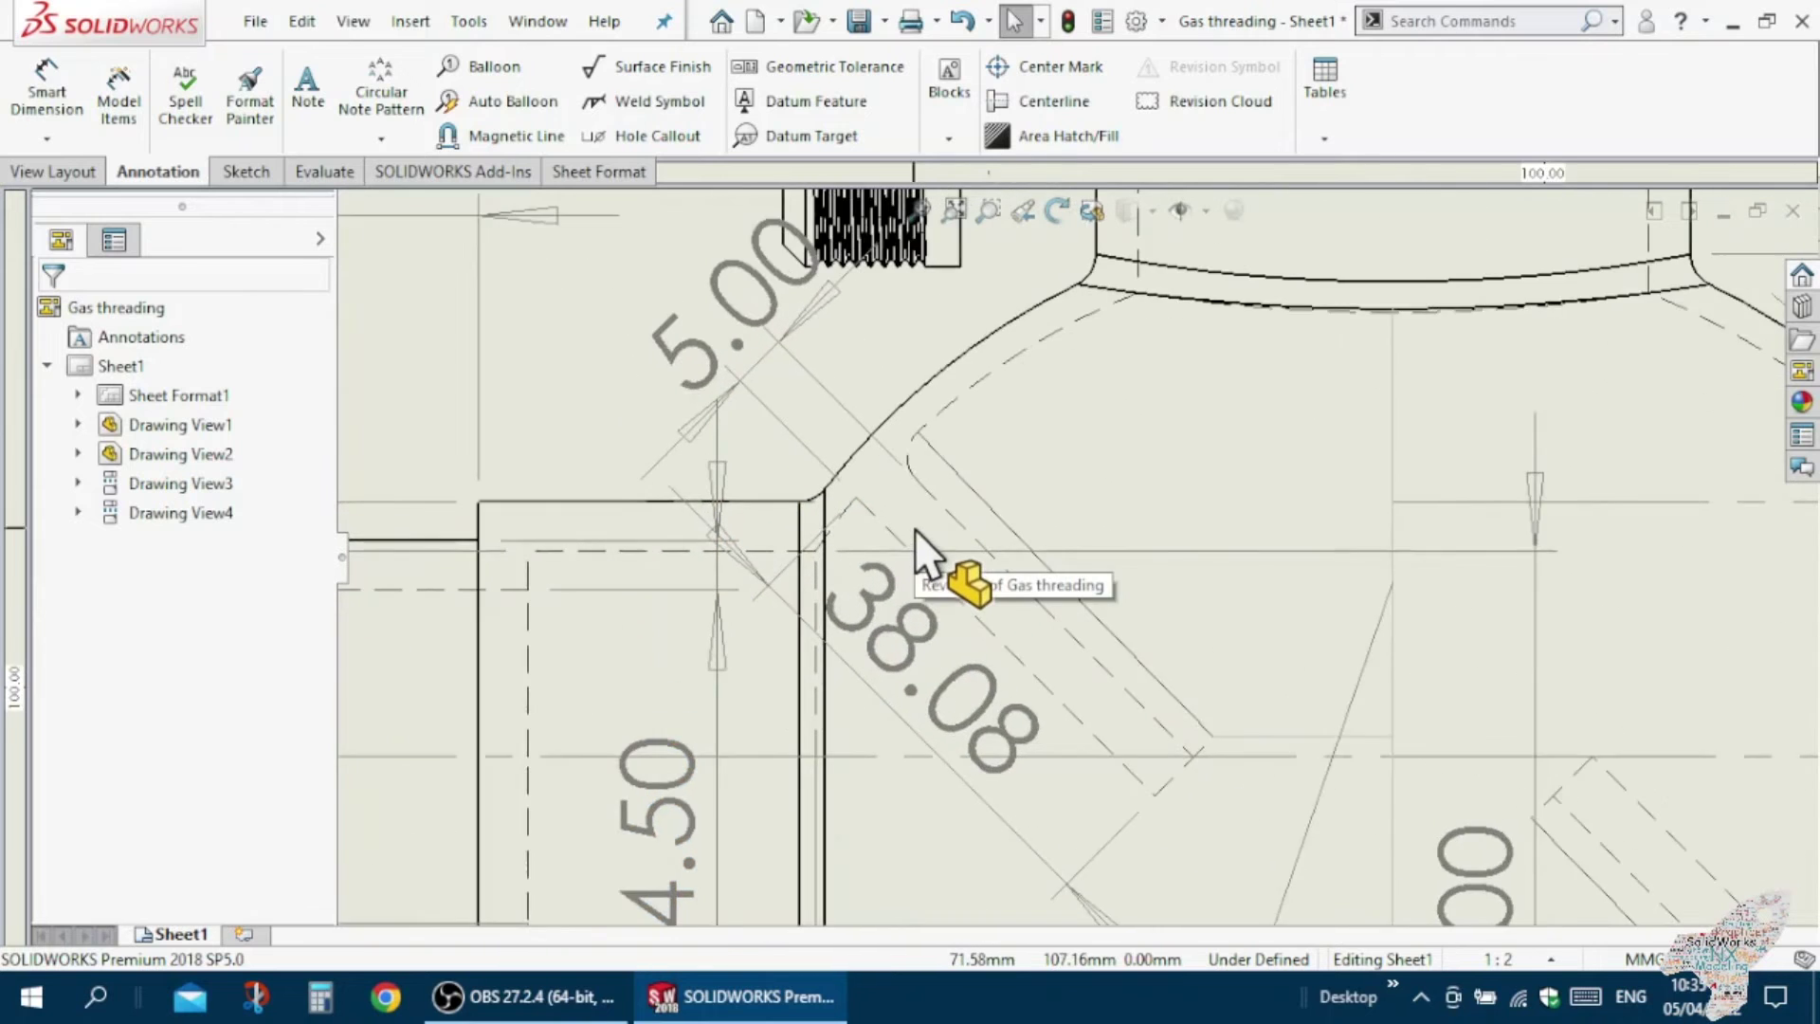
{"action": "scroll", "coordinate": [915, 540], "scroll_direction": "down", "scroll_amount": 1}
{"action": "scroll", "coordinate": [906, 550], "scroll_direction": "up", "scroll_amount": 4}
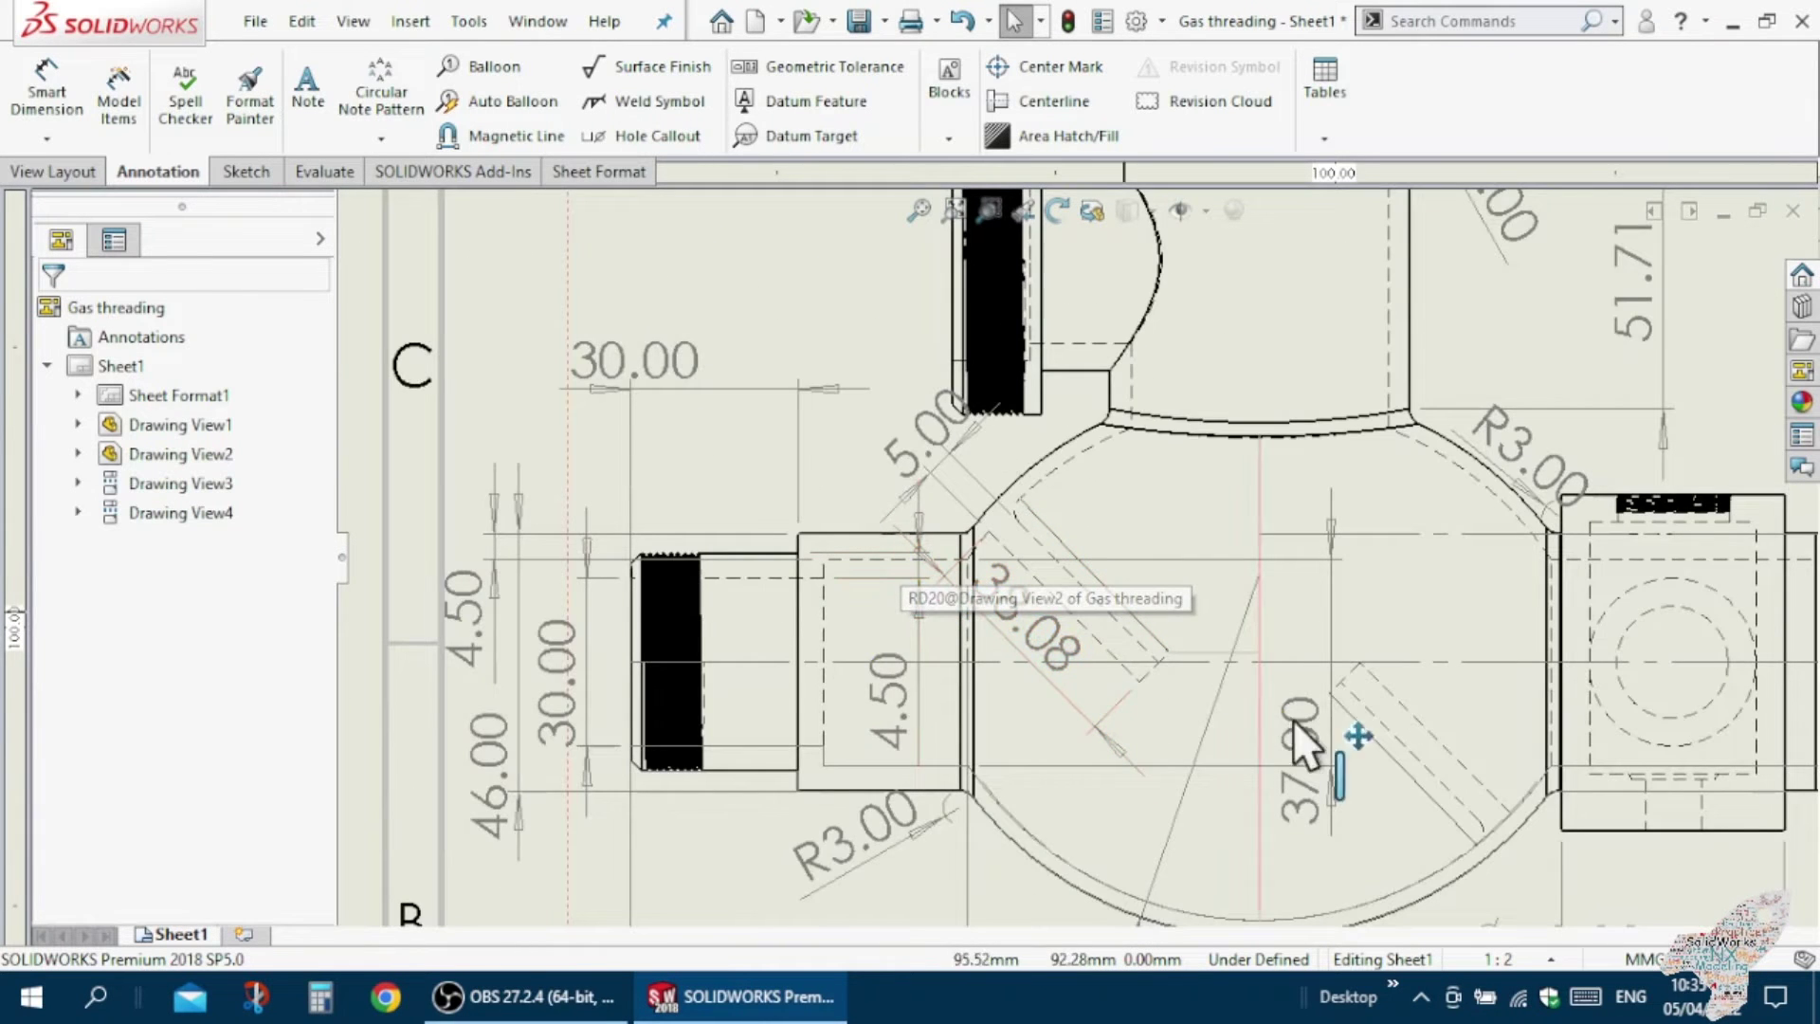
{"action": "scroll", "coordinate": [1478, 846], "scroll_direction": "down", "scroll_amount": 1}
{"action": "scroll", "coordinate": [1423, 815], "scroll_direction": "down", "scroll_amount": 1}
{"action": "scroll", "coordinate": [1266, 744], "scroll_direction": "down", "scroll_amount": 1}
{"action": "scroll", "coordinate": [1267, 716], "scroll_direction": "down", "scroll_amount": 1}
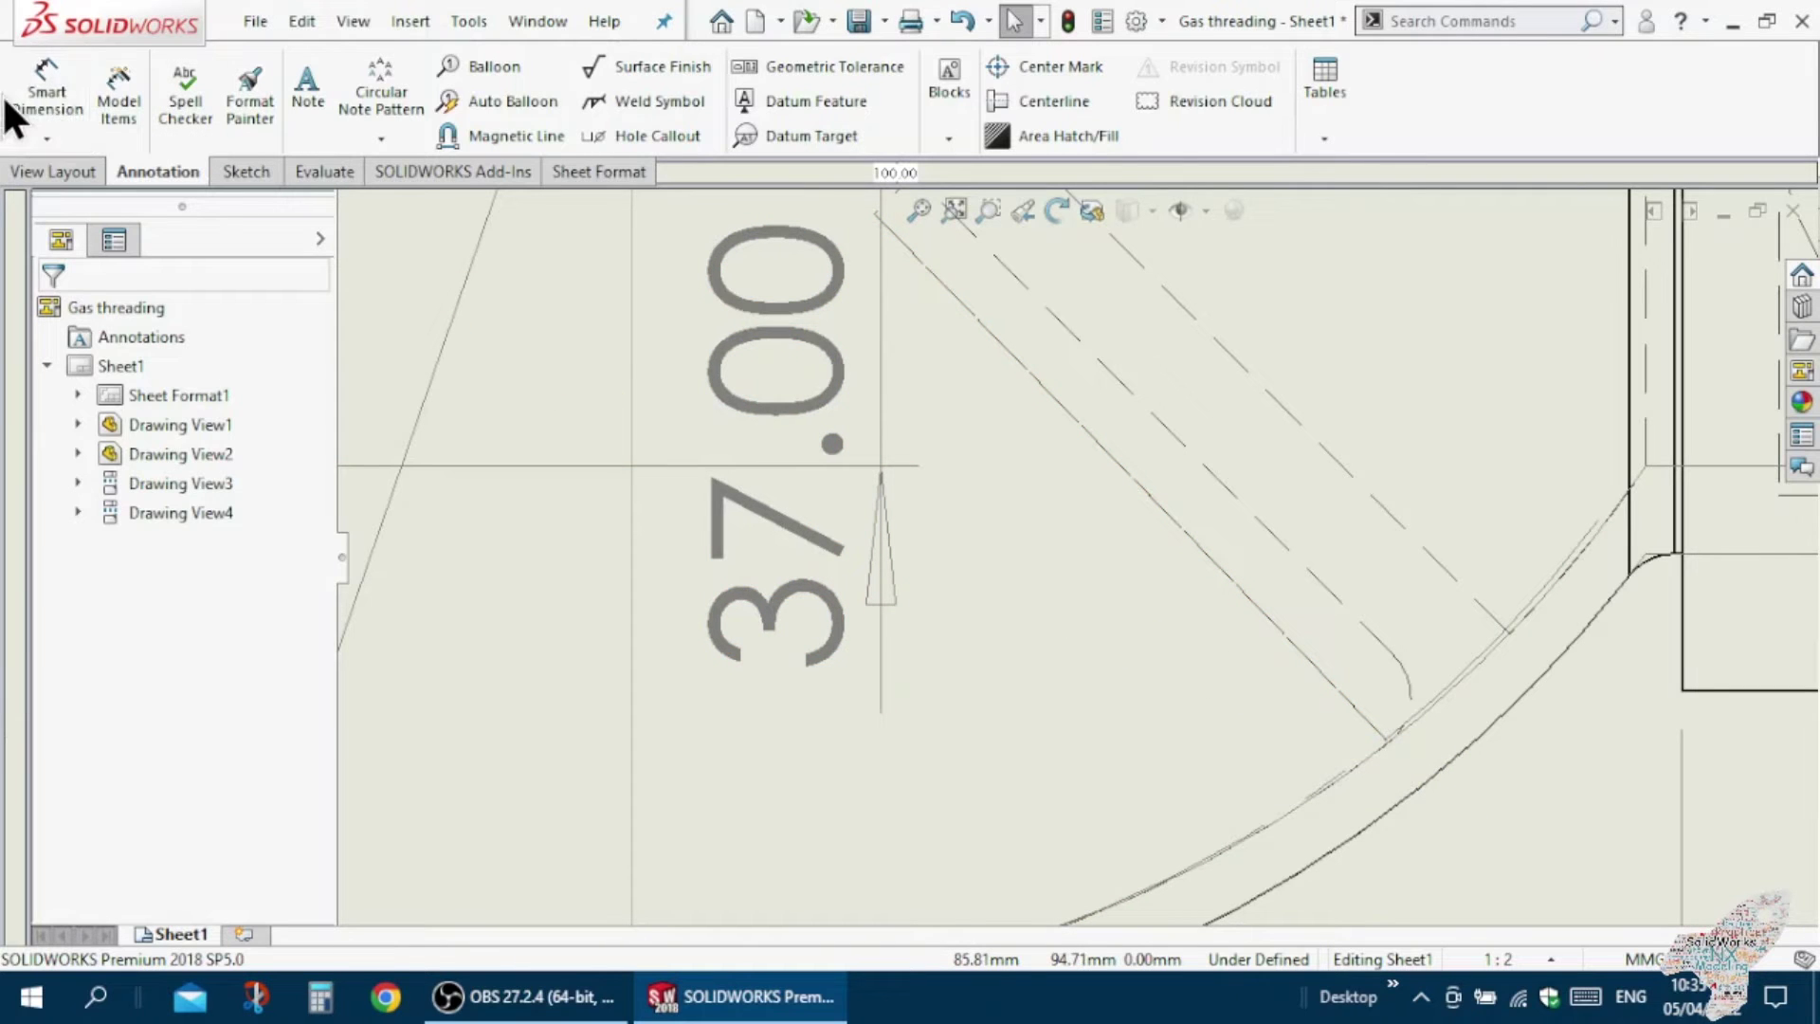
{"action": "left_click", "coordinate": [53, 82]}
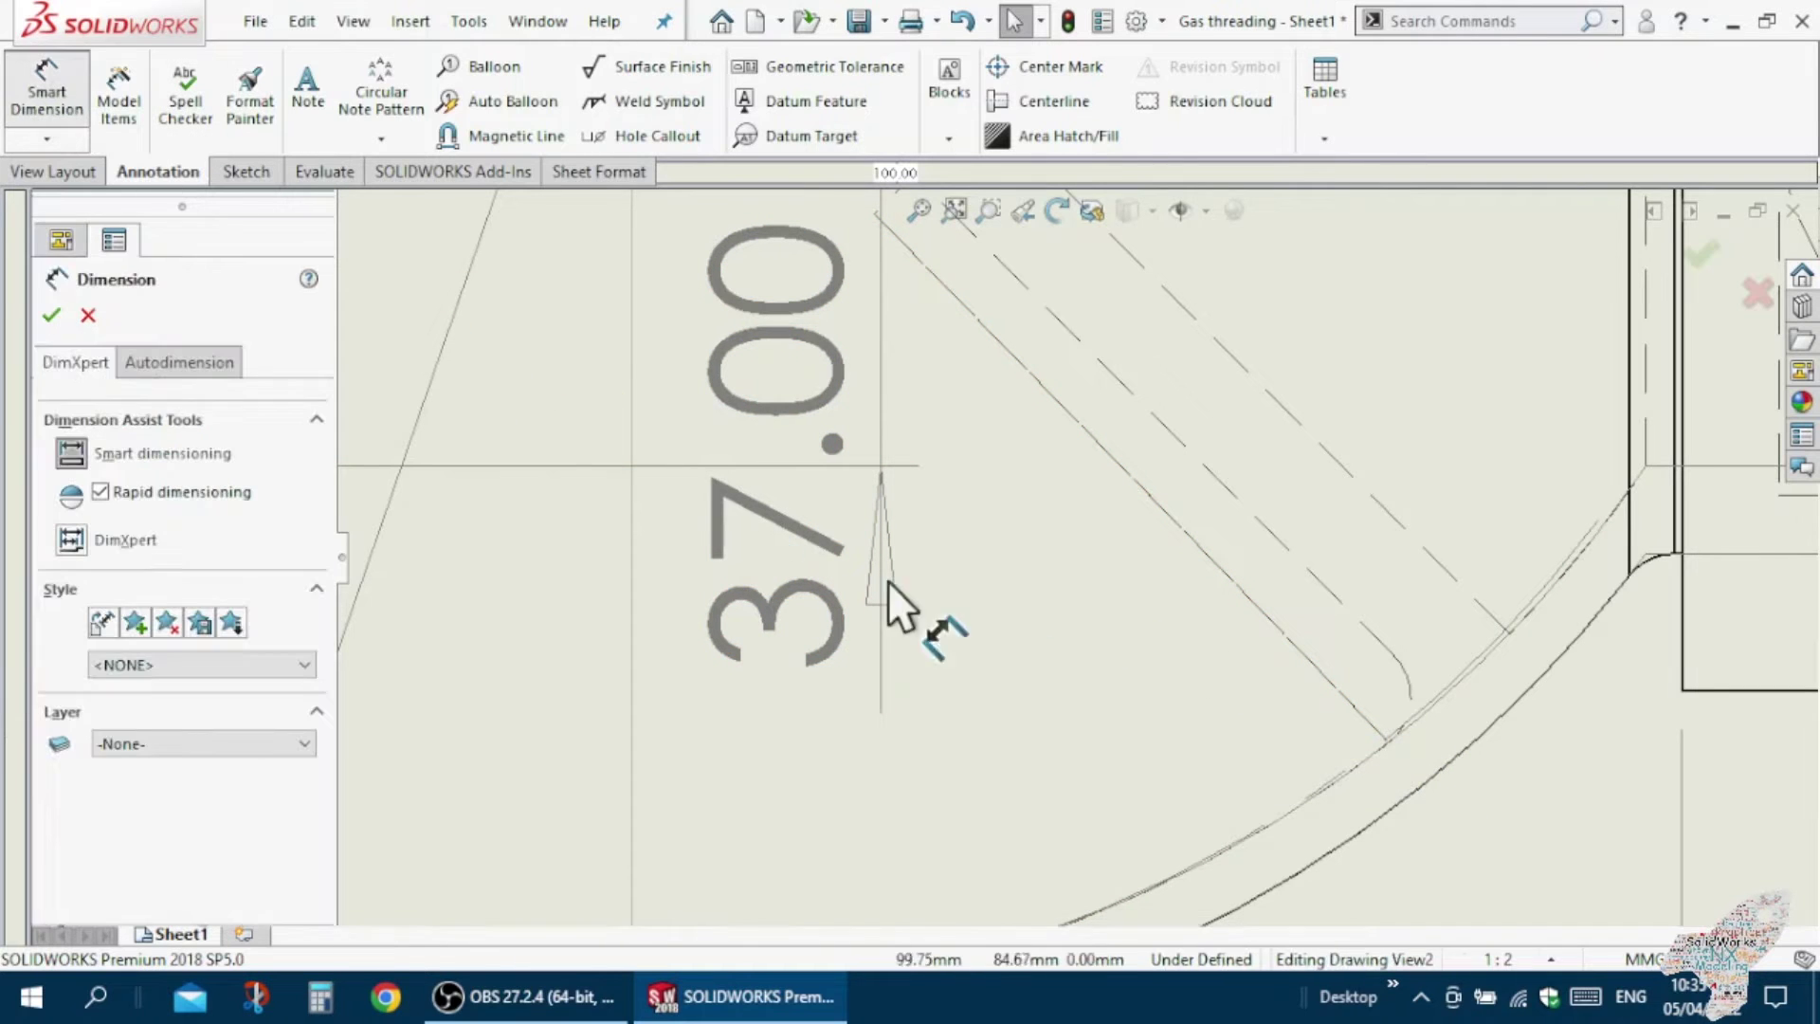
{"action": "left_click", "coordinate": [1407, 675]}
{"action": "key", "text": "Escape"}
{"action": "scroll", "coordinate": [1174, 637], "scroll_direction": "up", "scroll_amount": 4}
{"action": "scroll", "coordinate": [1174, 636], "scroll_direction": "up", "scroll_amount": 4}
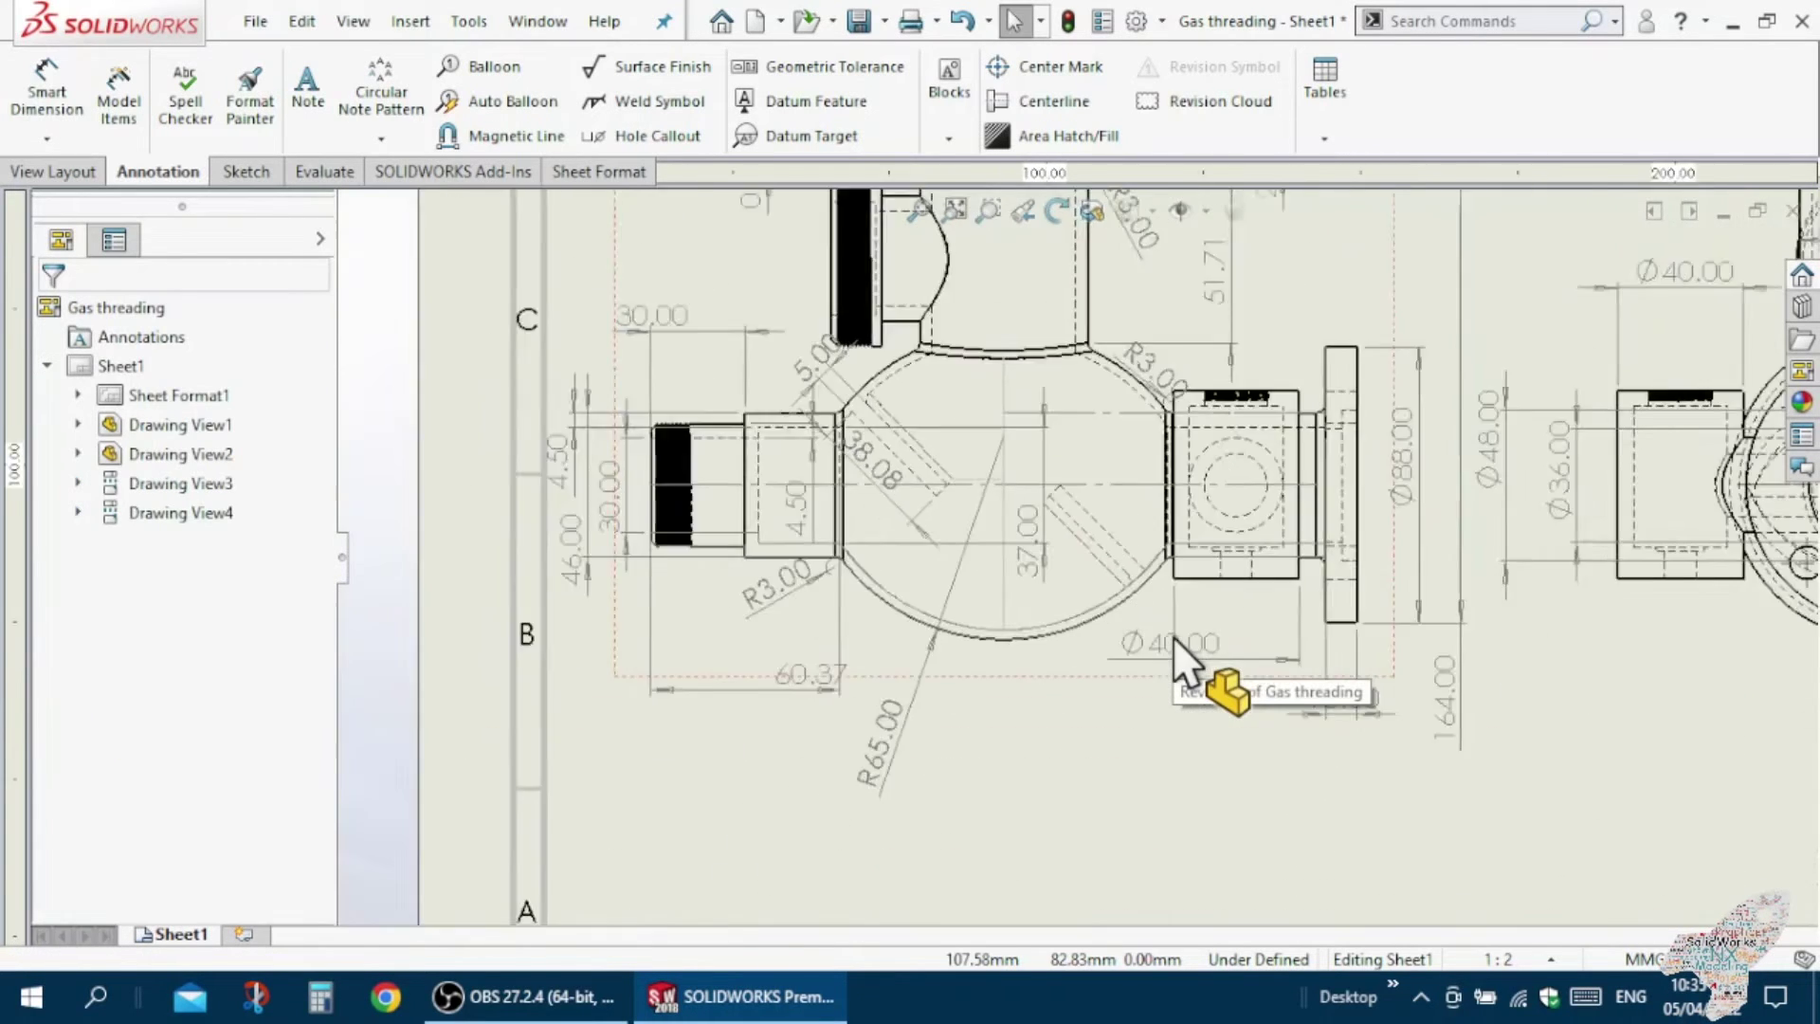
{"action": "scroll", "coordinate": [1156, 622], "scroll_direction": "up", "scroll_amount": 3}
{"action": "scroll", "coordinate": [1081, 496], "scroll_direction": "down", "scroll_amount": 1}
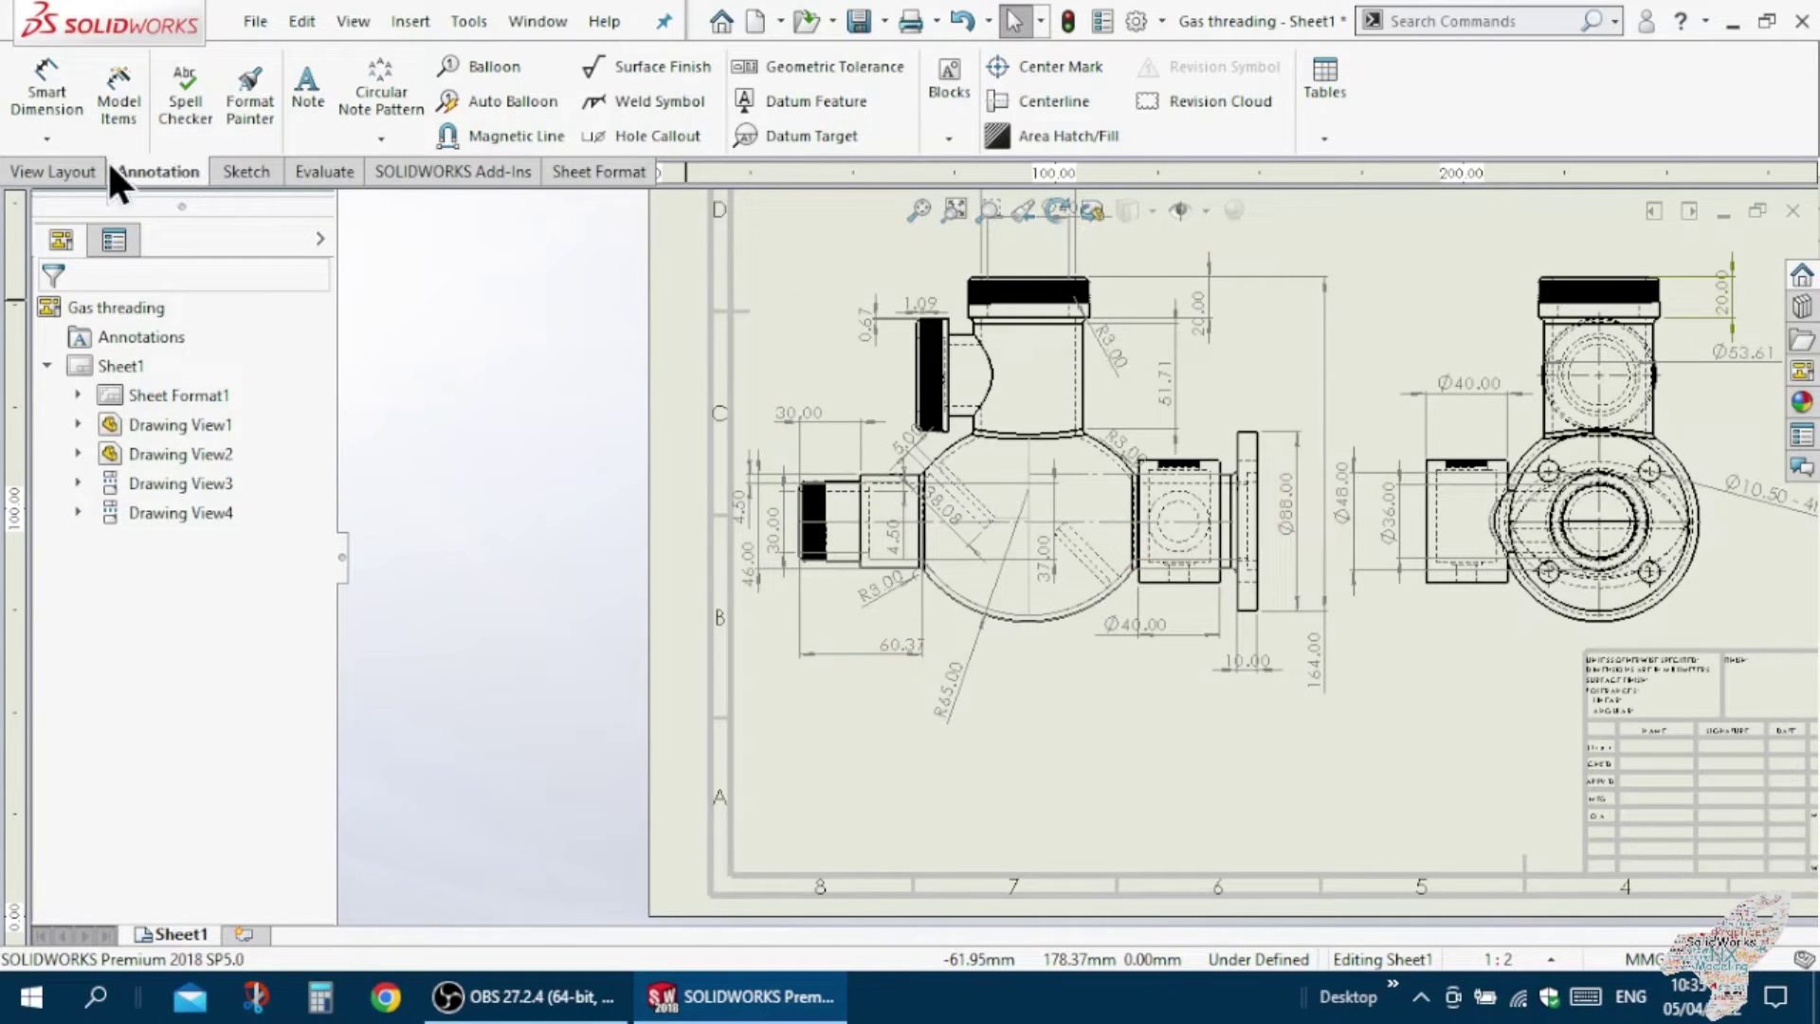
{"action": "scroll", "coordinate": [896, 425], "scroll_direction": "up", "scroll_amount": 2}
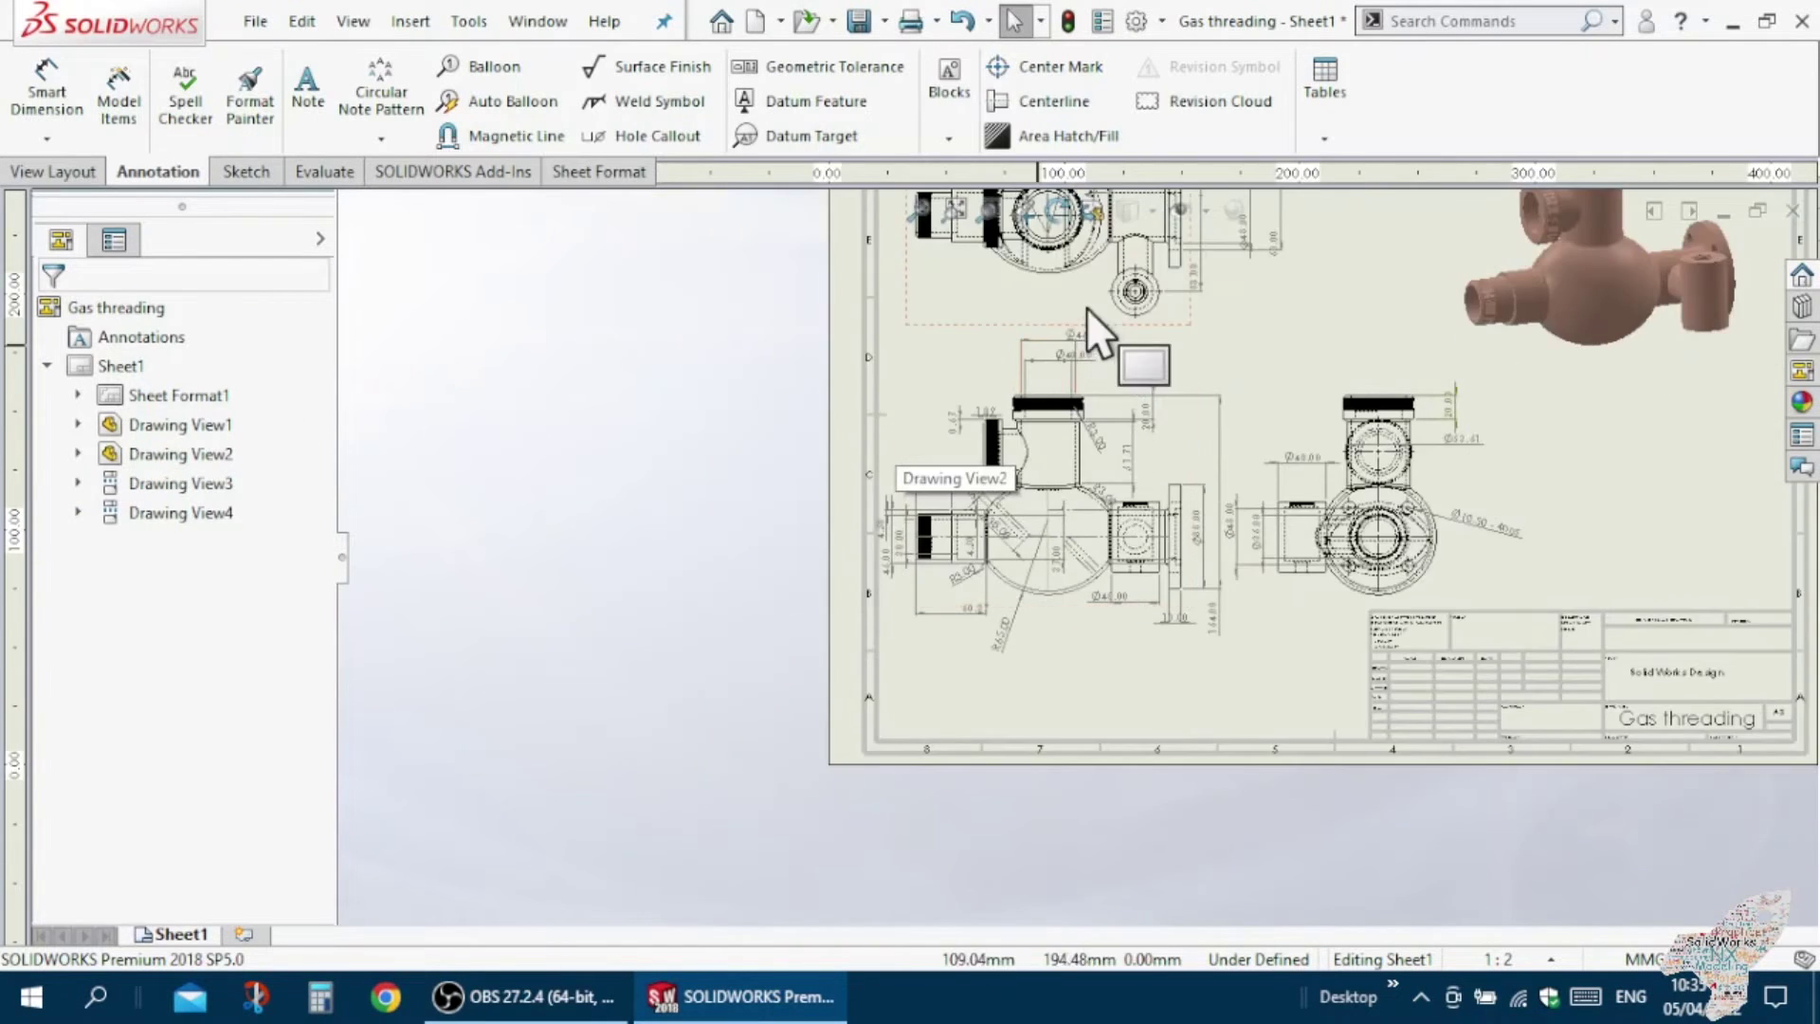
{"action": "scroll", "coordinate": [1008, 374], "scroll_direction": "up", "scroll_amount": 2}
{"action": "scroll", "coordinate": [1077, 560], "scroll_direction": "down", "scroll_amount": 2}
{"action": "scroll", "coordinate": [1158, 659], "scroll_direction": "down", "scroll_amount": 2}
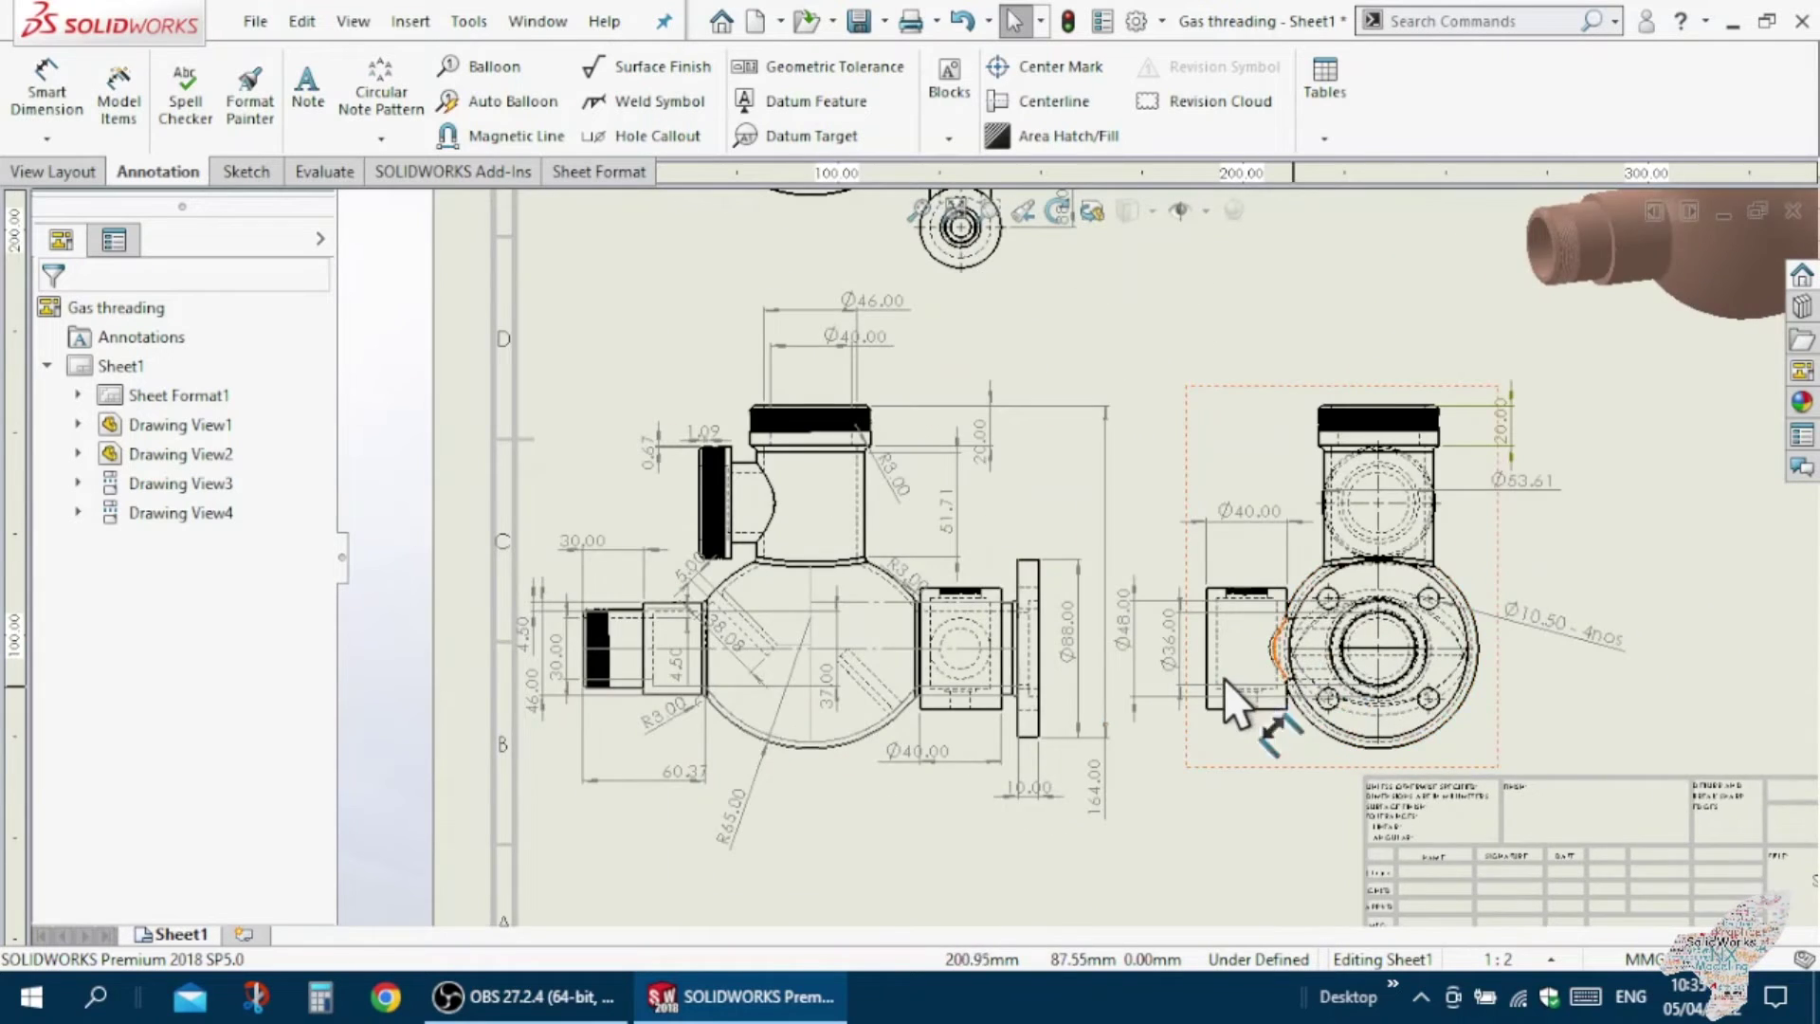
{"action": "scroll", "coordinate": [1226, 676], "scroll_direction": "down", "scroll_amount": 2}
{"action": "scroll", "coordinate": [1219, 582], "scroll_direction": "down", "scroll_amount": 2}
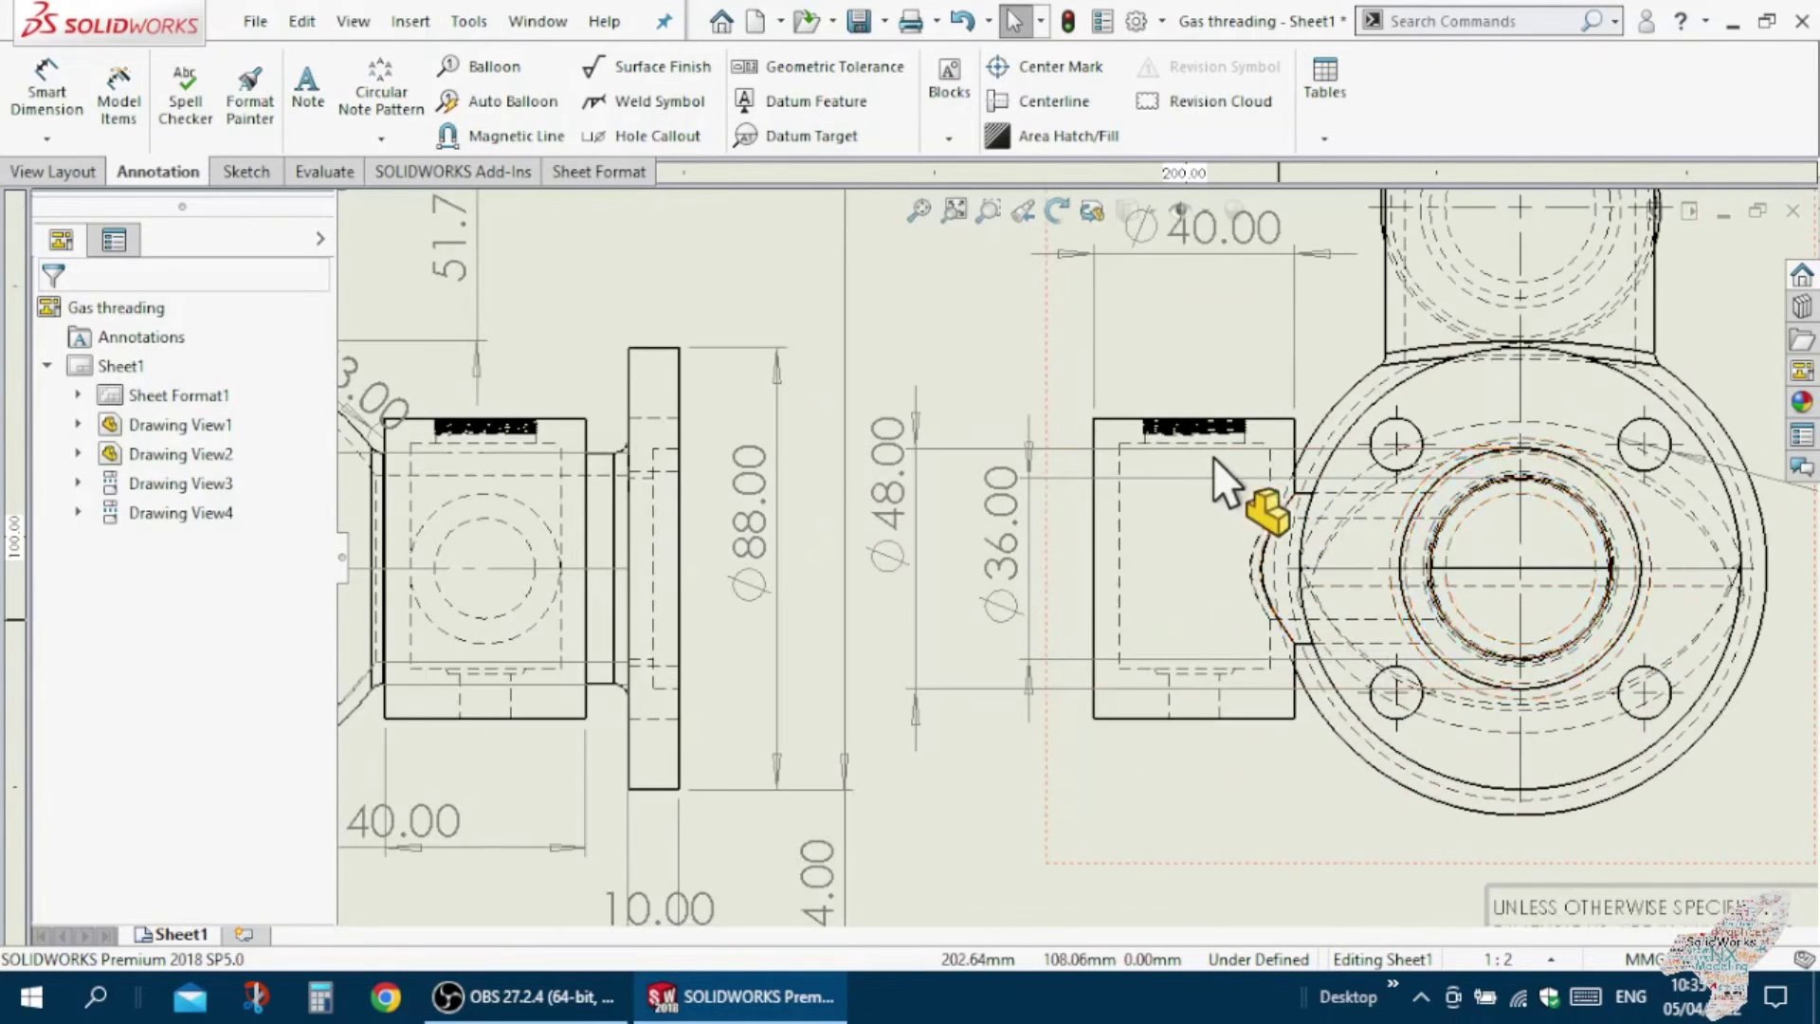
{"action": "scroll", "coordinate": [1204, 469], "scroll_direction": "up", "scroll_amount": 3}
{"action": "scroll", "coordinate": [1307, 468], "scroll_direction": "down", "scroll_amount": 3}
{"action": "scroll", "coordinate": [1307, 468], "scroll_direction": "up", "scroll_amount": 3}
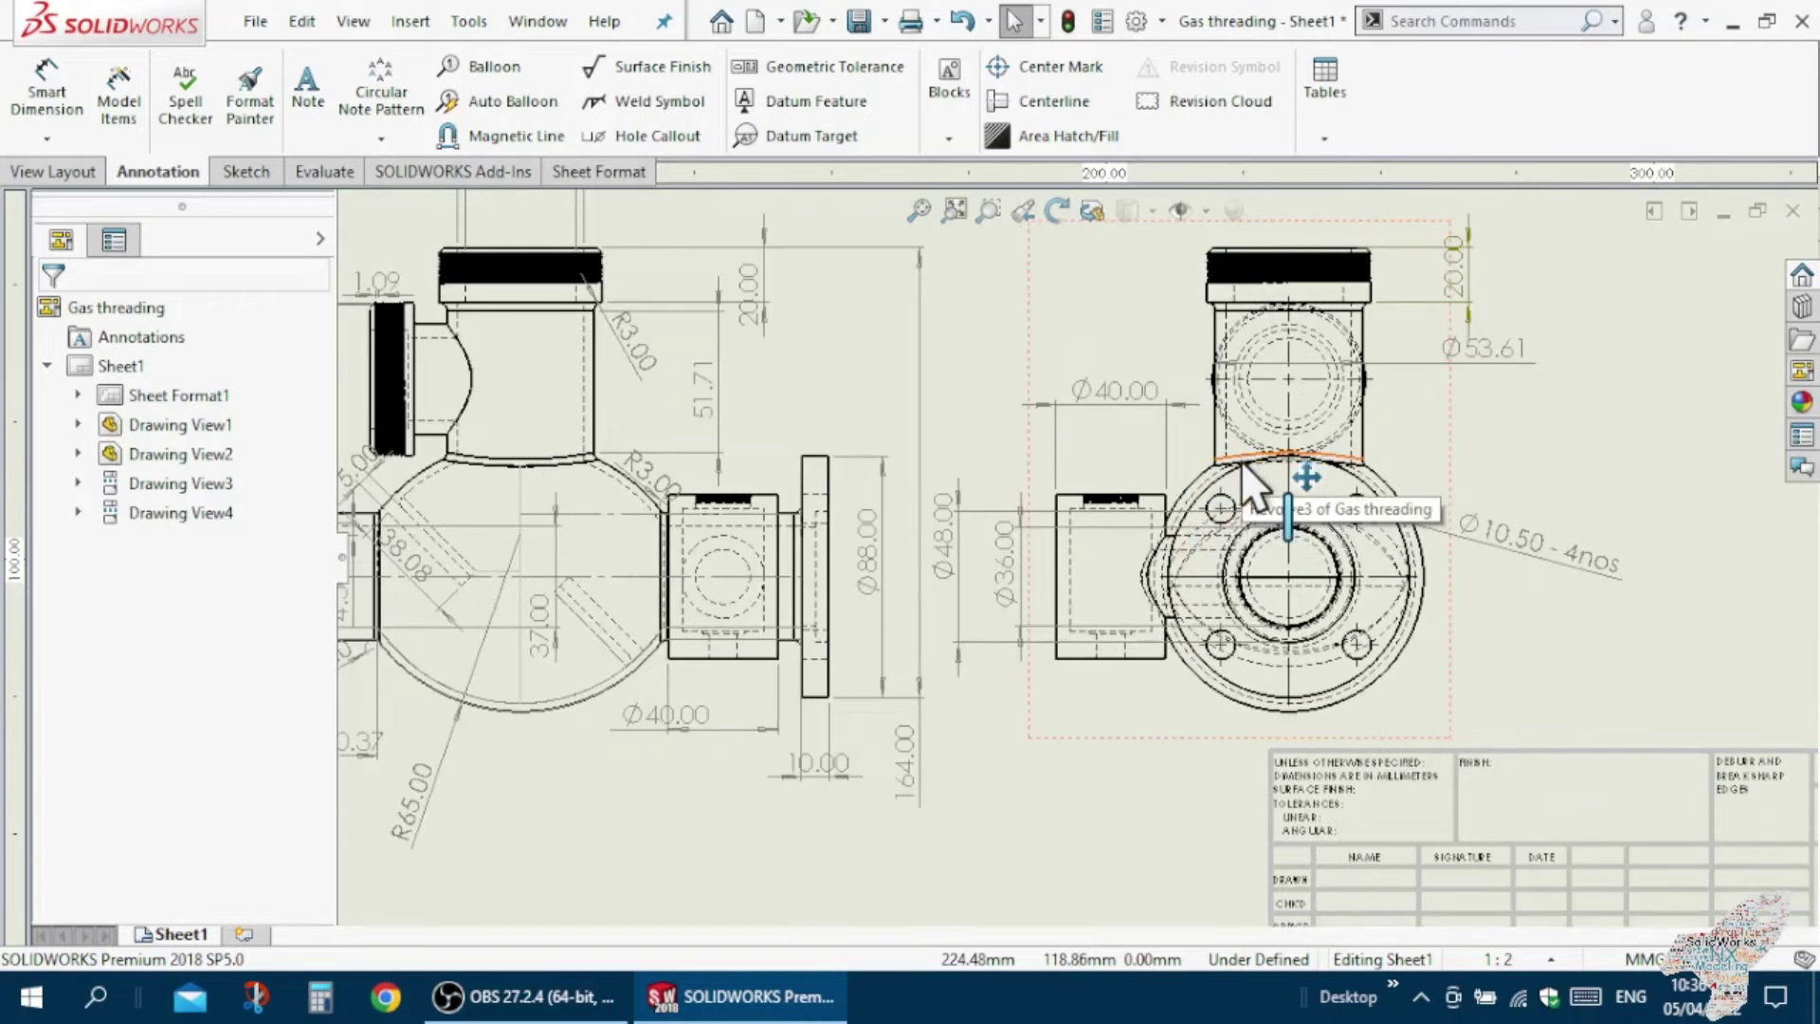
{"action": "scroll", "coordinate": [1195, 444], "scroll_direction": "down", "scroll_amount": 3}
Give Drawing View4 its own Hidden Lines Removed style instead of the parent style.
{"action": "left_click", "coordinate": [1179, 446]}
{"action": "scroll", "coordinate": [1150, 455], "scroll_direction": "up", "scroll_amount": 3}
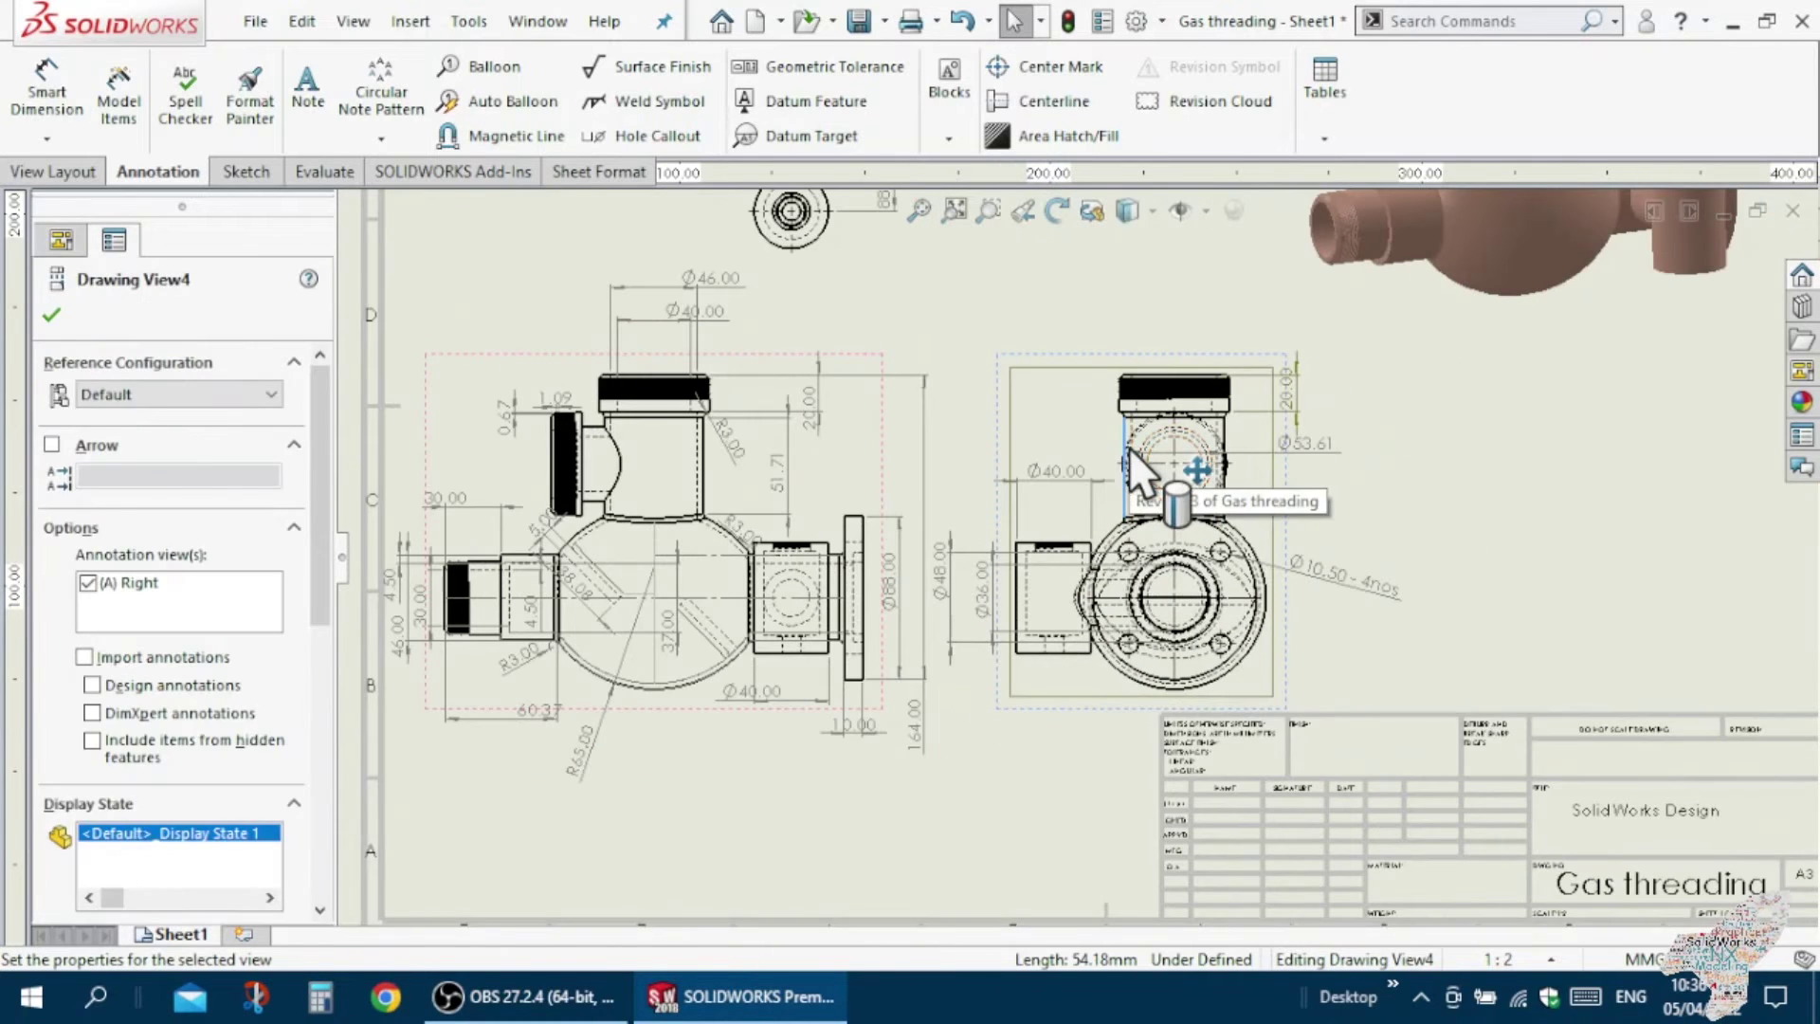
{"action": "left_click", "coordinate": [1014, 422]}
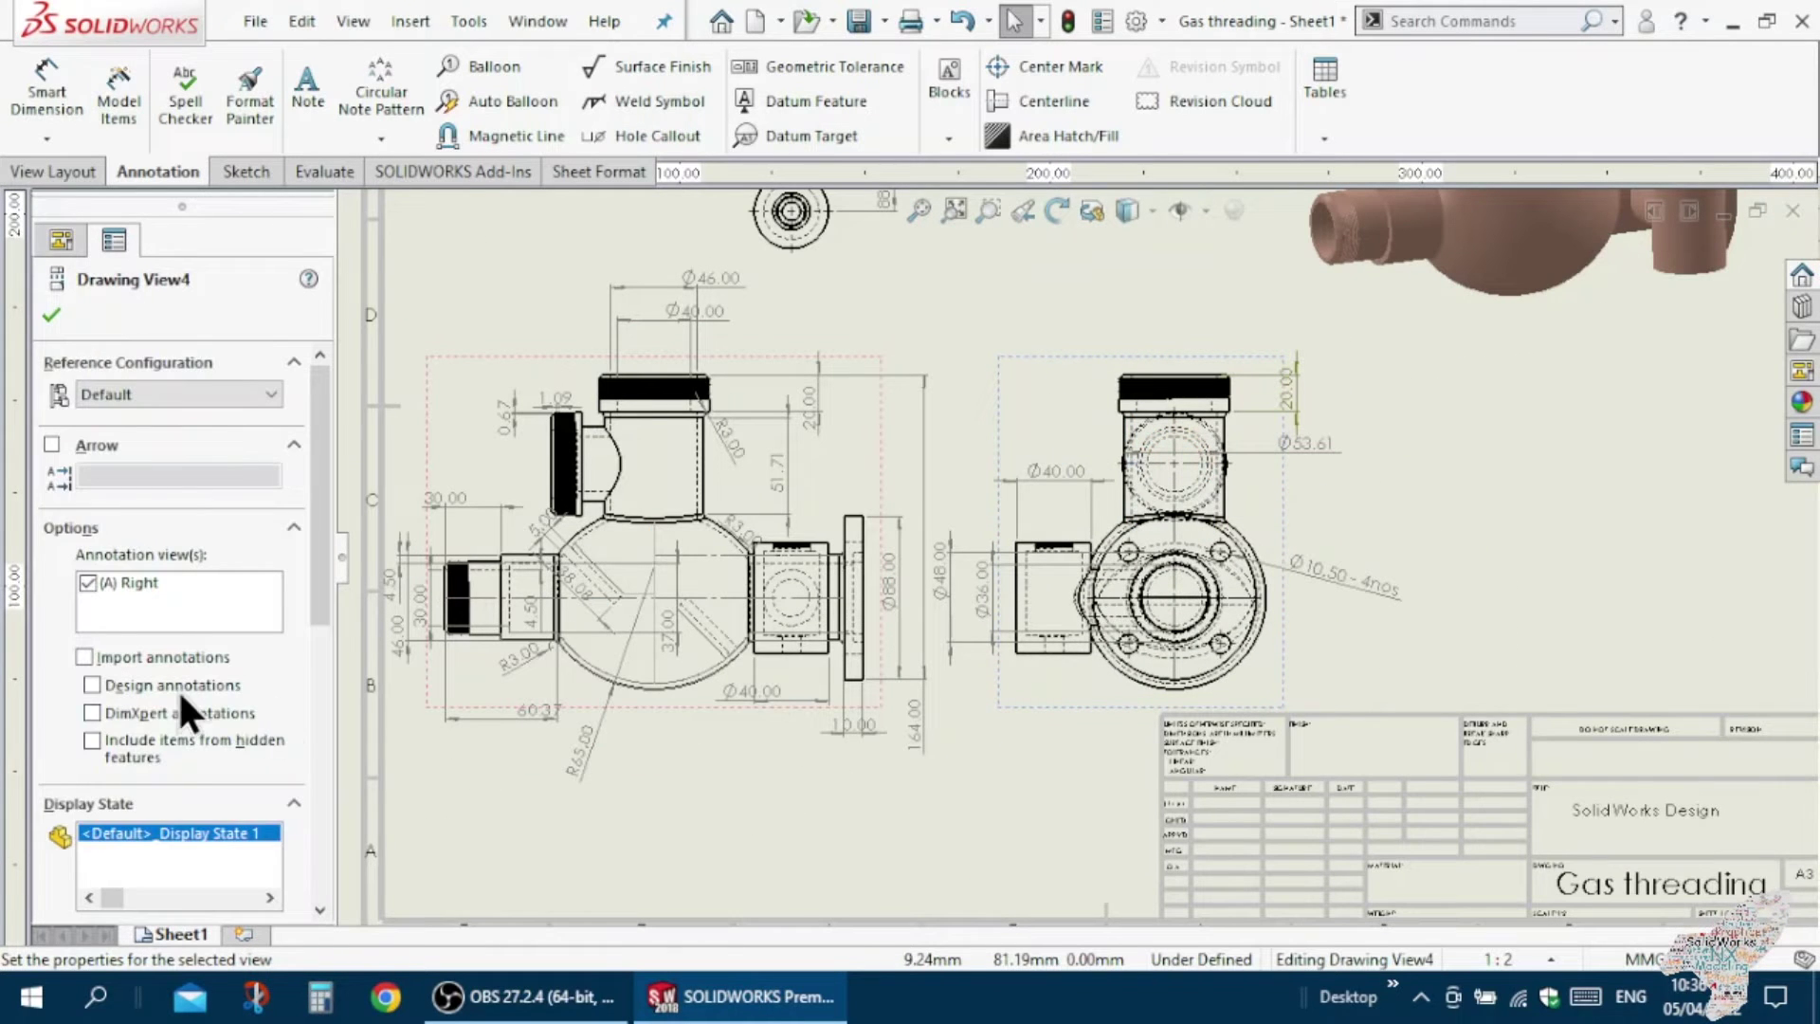
{"action": "scroll", "coordinate": [176, 684], "scroll_direction": "down", "scroll_amount": 2}
{"action": "scroll", "coordinate": [180, 694], "scroll_direction": "down", "scroll_amount": 1}
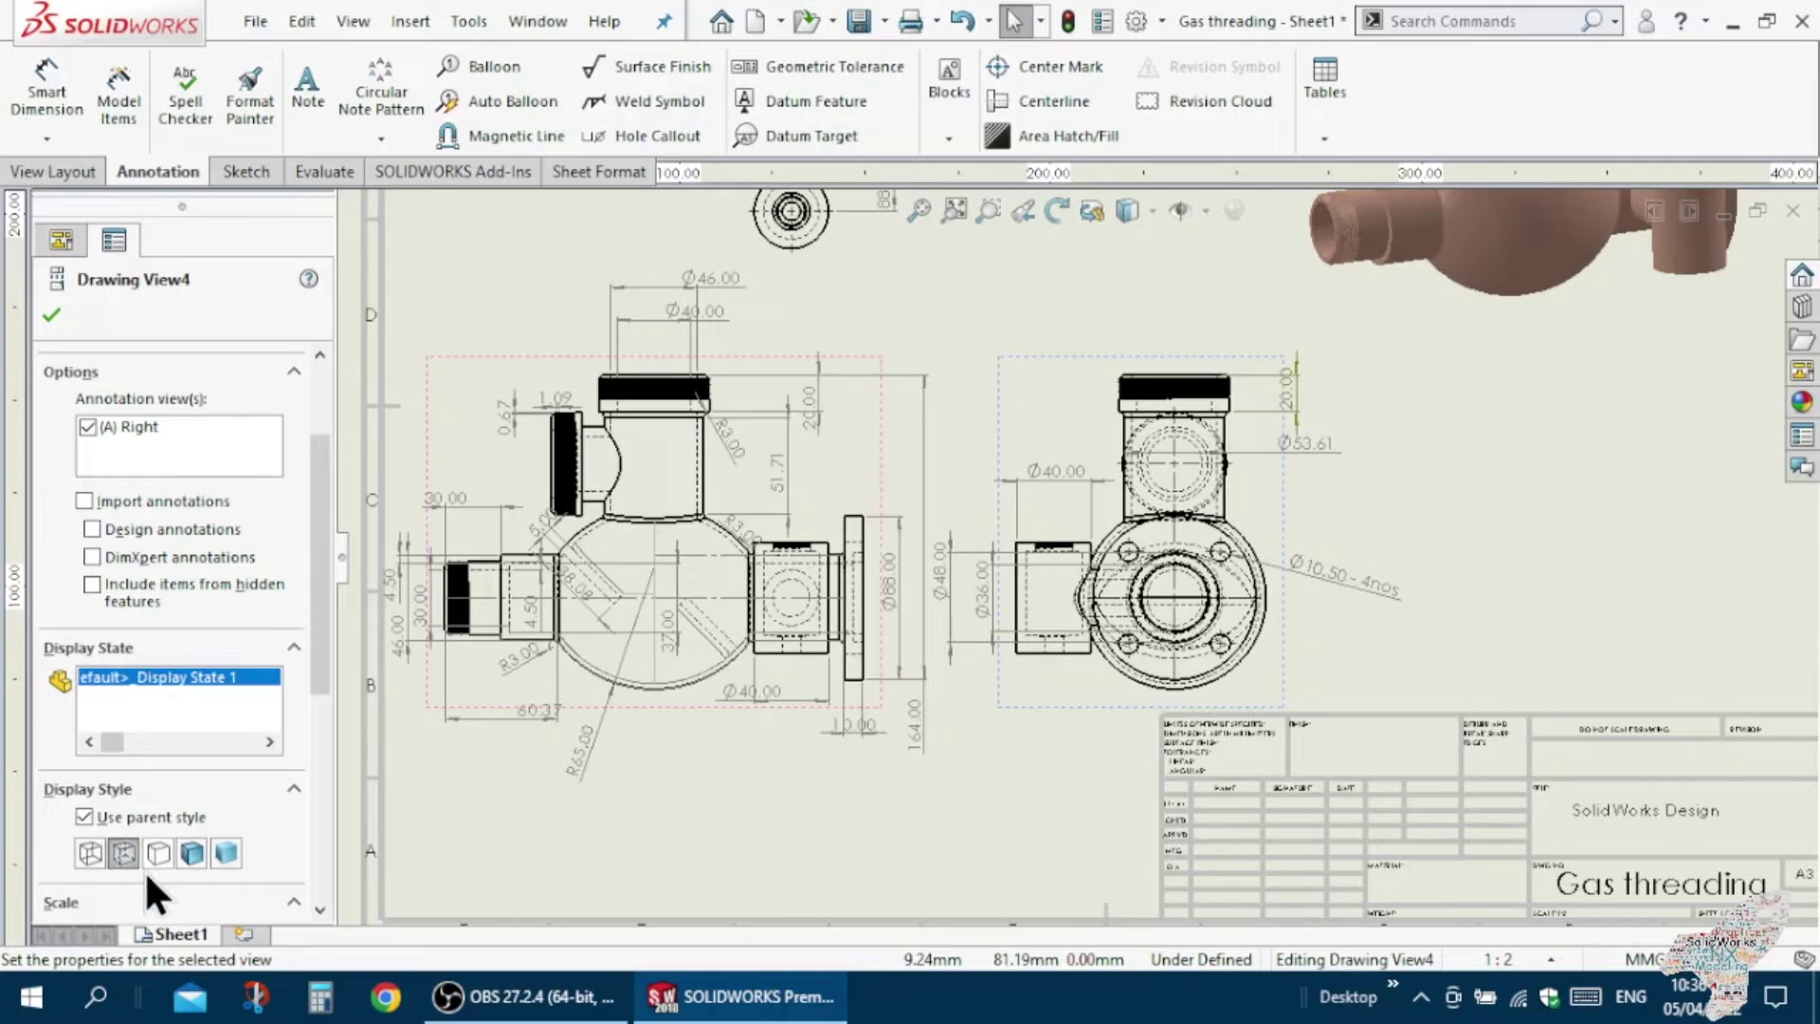
{"action": "left_click", "coordinate": [189, 849]}
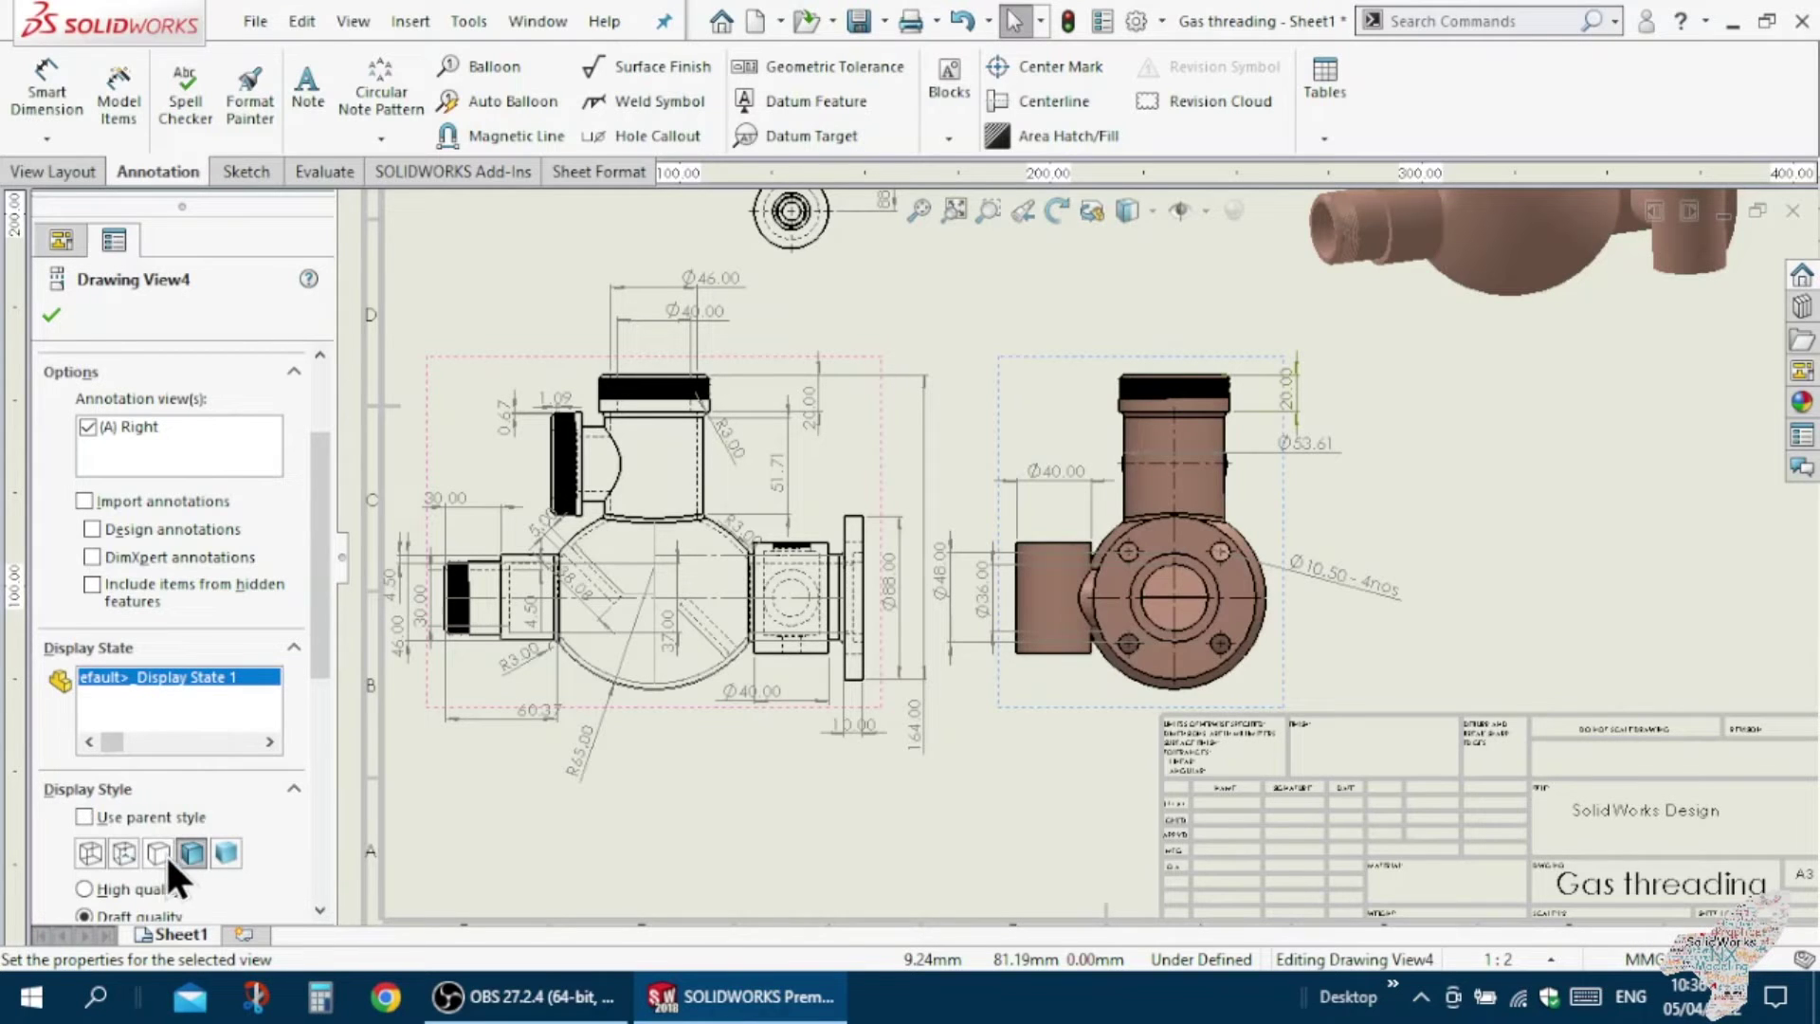
{"action": "left_click", "coordinate": [154, 853]}
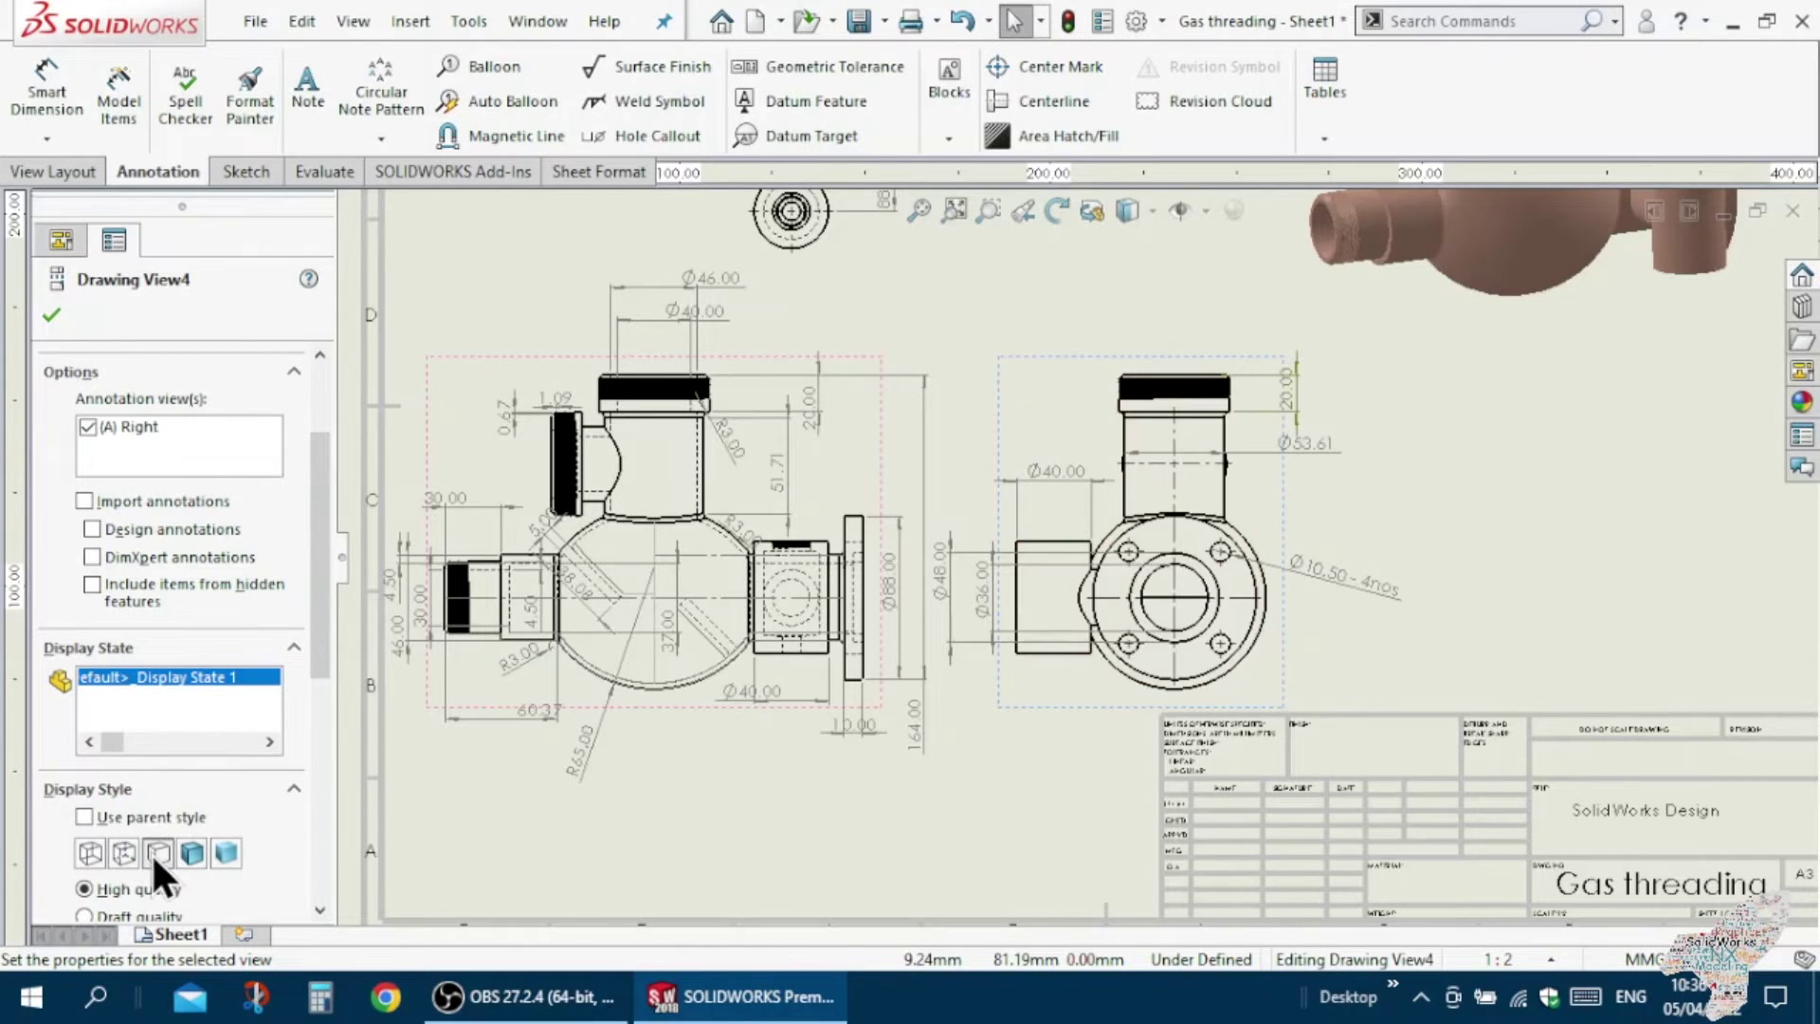
{"action": "left_click", "coordinate": [51, 315]}
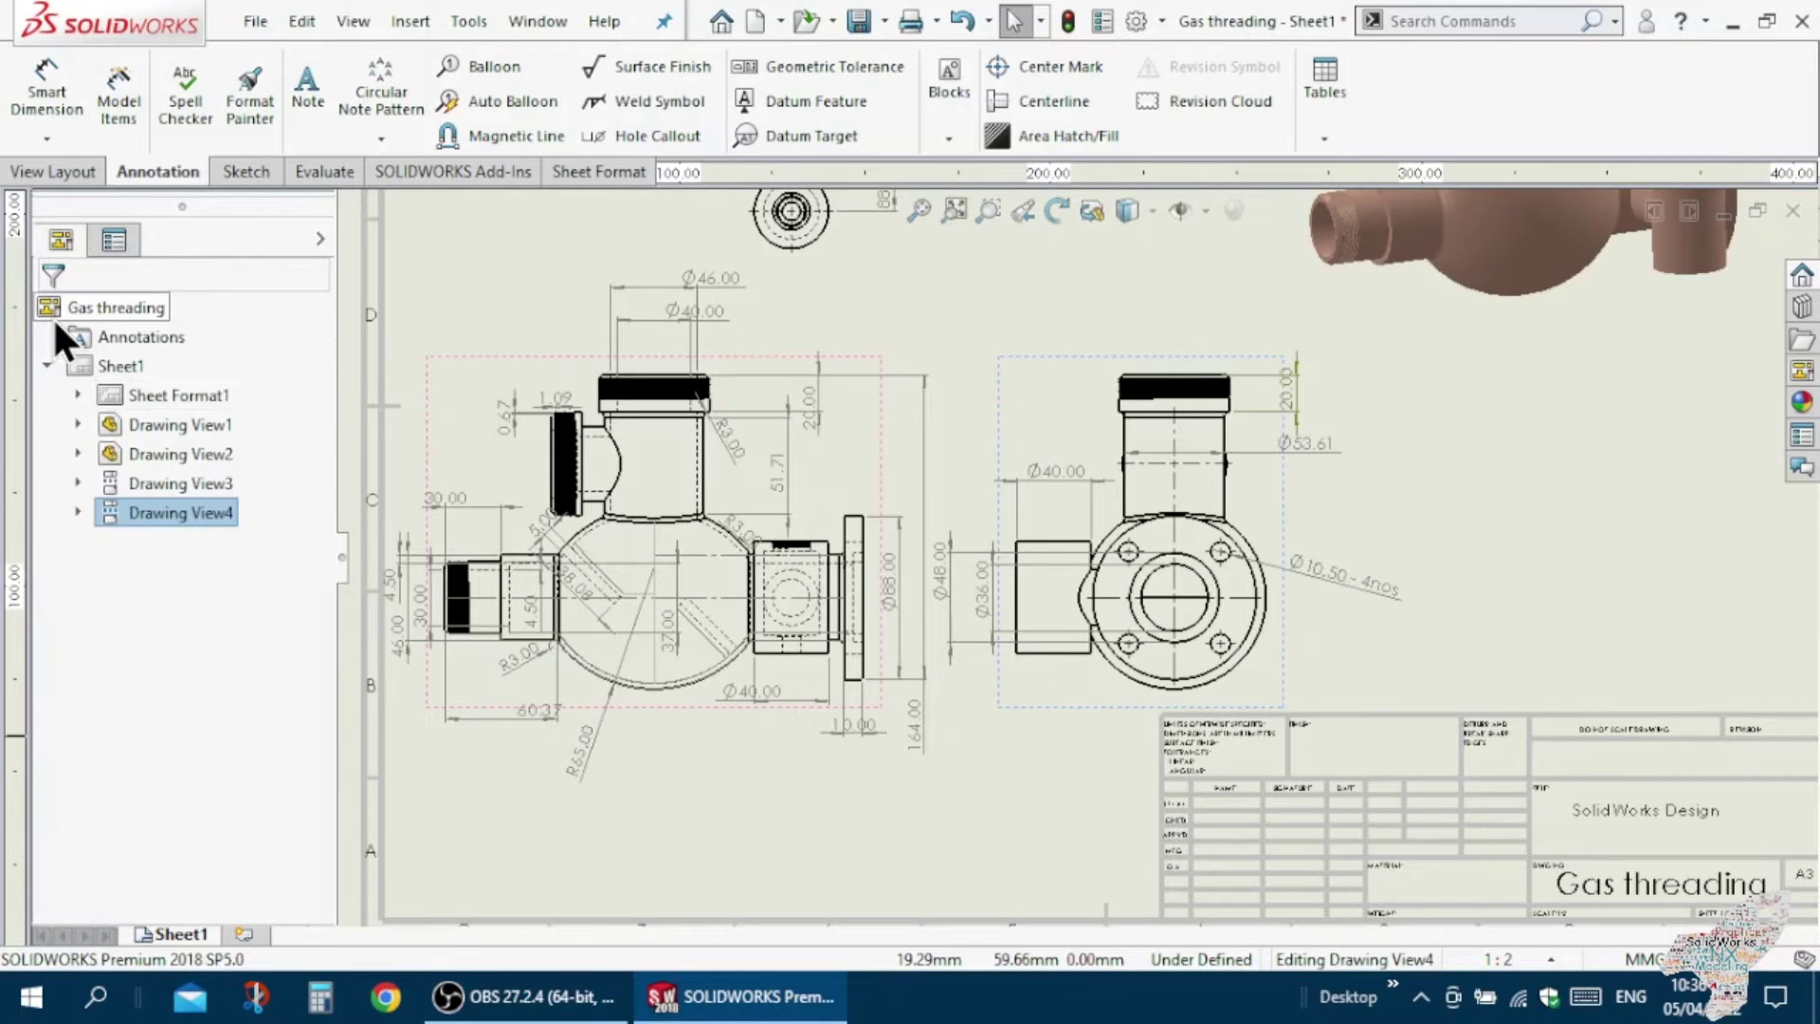
{"action": "scroll", "coordinate": [1250, 664], "scroll_direction": "down", "scroll_amount": 2}
Select Drawing View3, the top view, and try the Wireframe display style.
{"action": "scroll", "coordinate": [1065, 634], "scroll_direction": "down", "scroll_amount": 2}
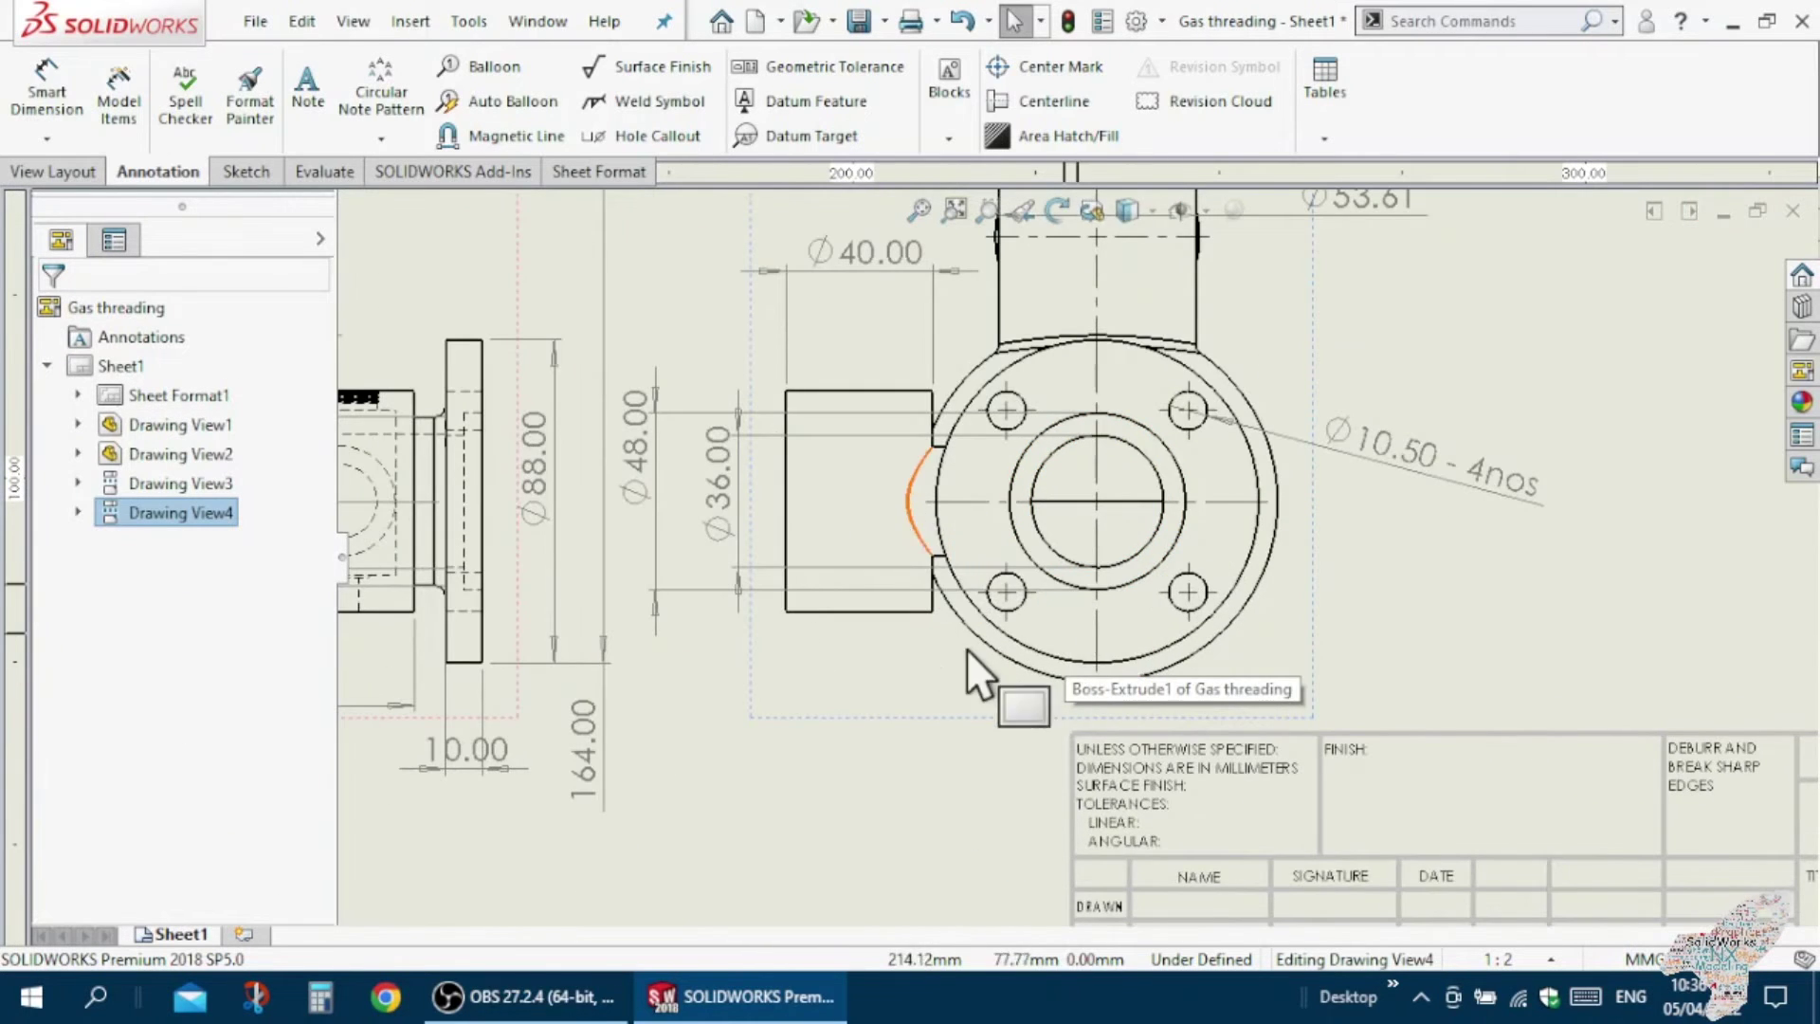
{"action": "scroll", "coordinate": [1070, 608], "scroll_direction": "up", "scroll_amount": 3}
{"action": "scroll", "coordinate": [1079, 597], "scroll_direction": "up", "scroll_amount": 2}
{"action": "scroll", "coordinate": [977, 487], "scroll_direction": "up", "scroll_amount": 2}
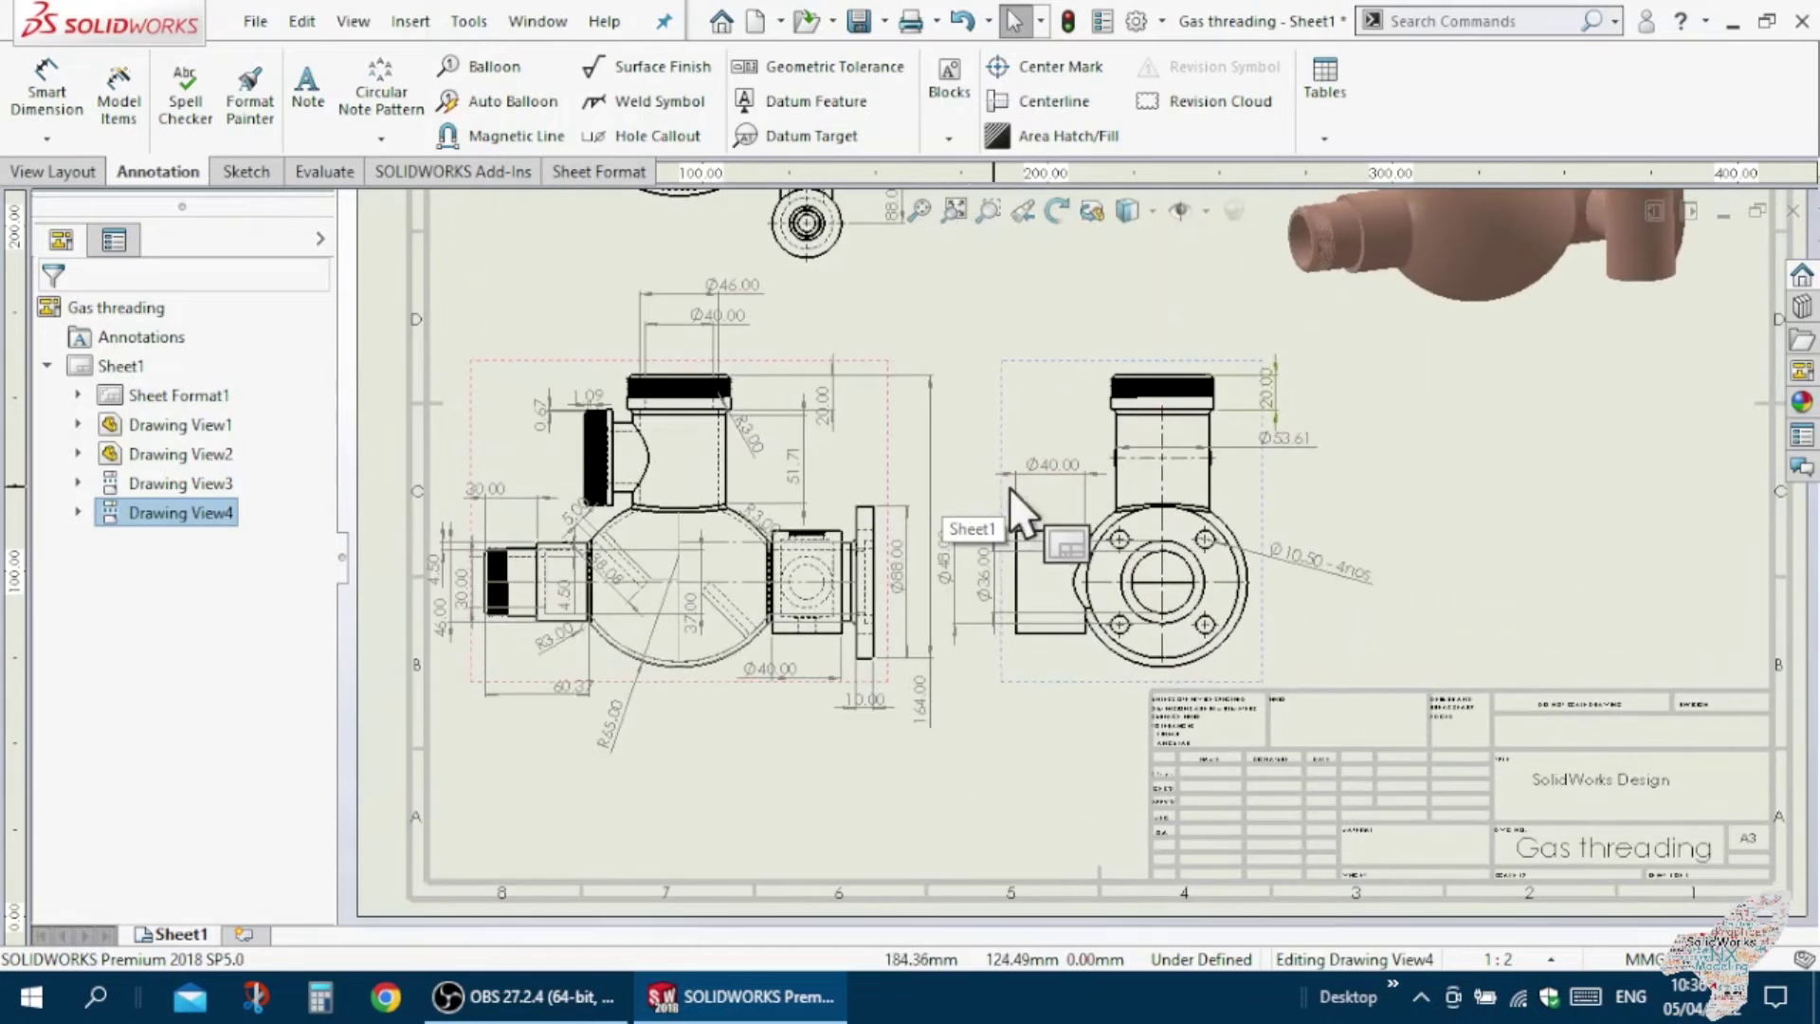
{"action": "scroll", "coordinate": [1042, 474], "scroll_direction": "down", "scroll_amount": 1}
{"action": "scroll", "coordinate": [1127, 537], "scroll_direction": "up", "scroll_amount": 1}
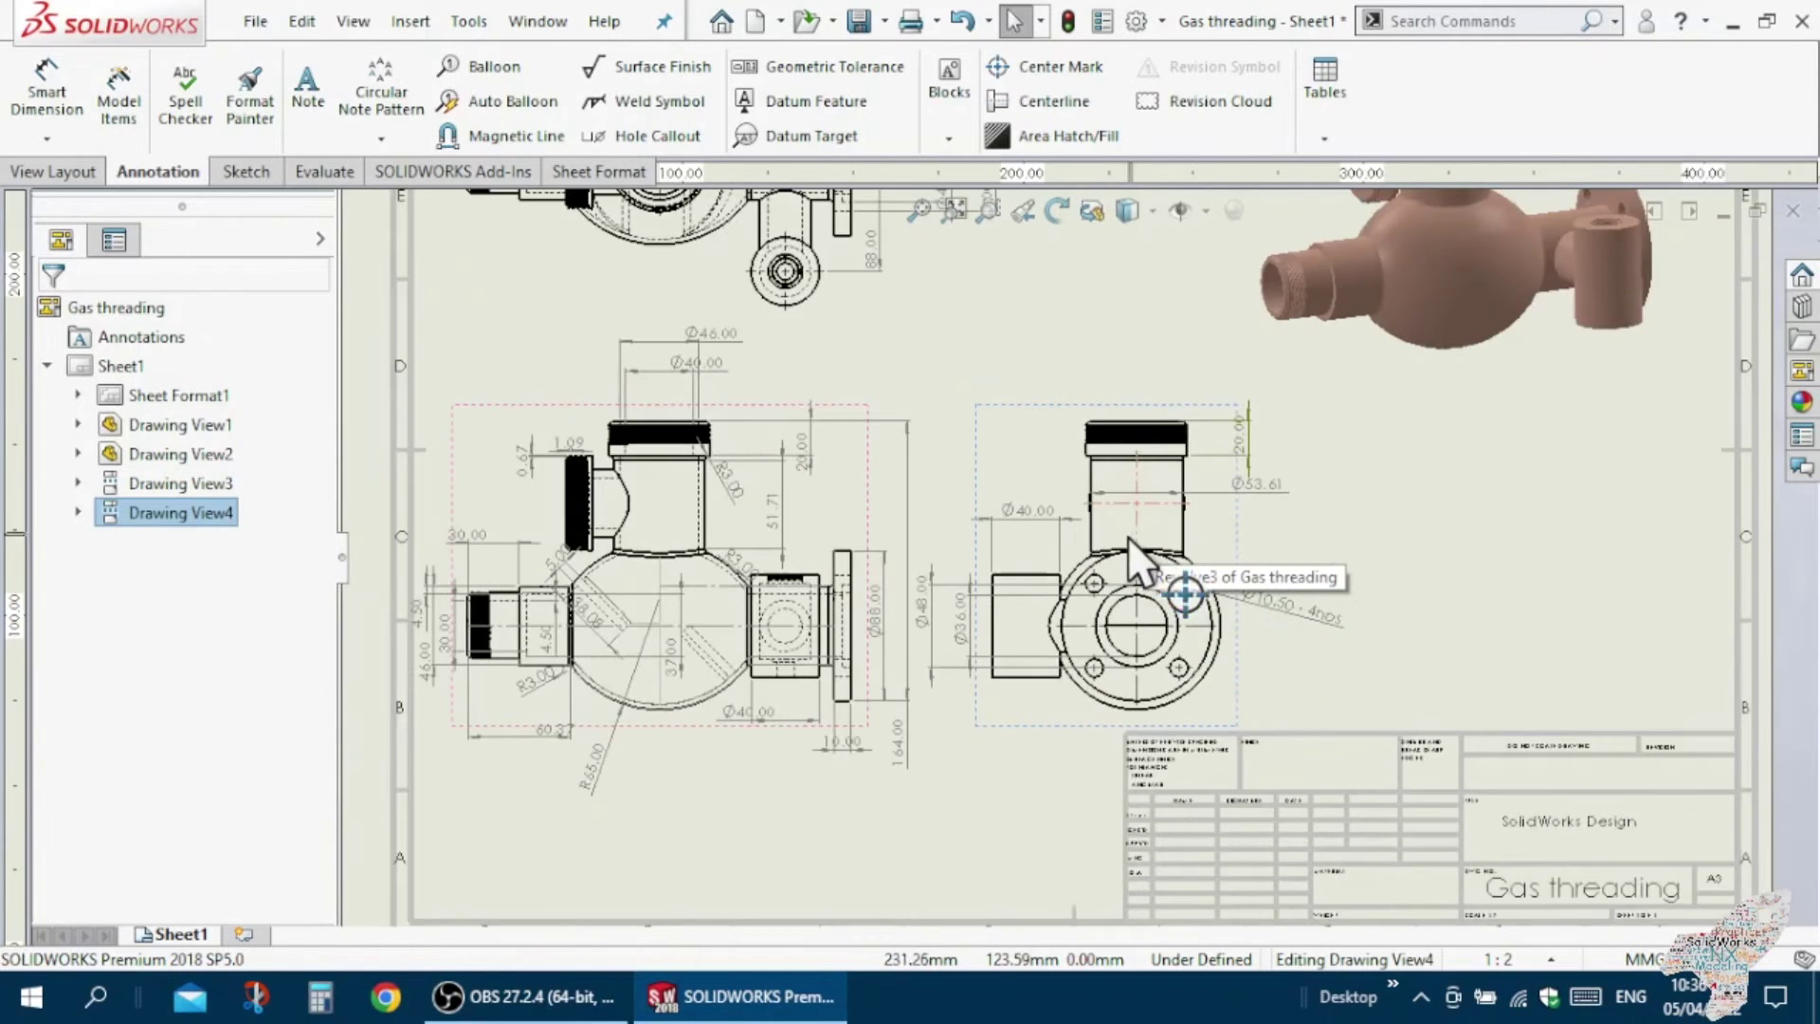
{"action": "scroll", "coordinate": [1063, 558], "scroll_direction": "up", "scroll_amount": 1}
{"action": "scroll", "coordinate": [949, 569], "scroll_direction": "up", "scroll_amount": 1}
{"action": "scroll", "coordinate": [858, 557], "scroll_direction": "down", "scroll_amount": 1}
{"action": "scroll", "coordinate": [859, 559], "scroll_direction": "down", "scroll_amount": 1}
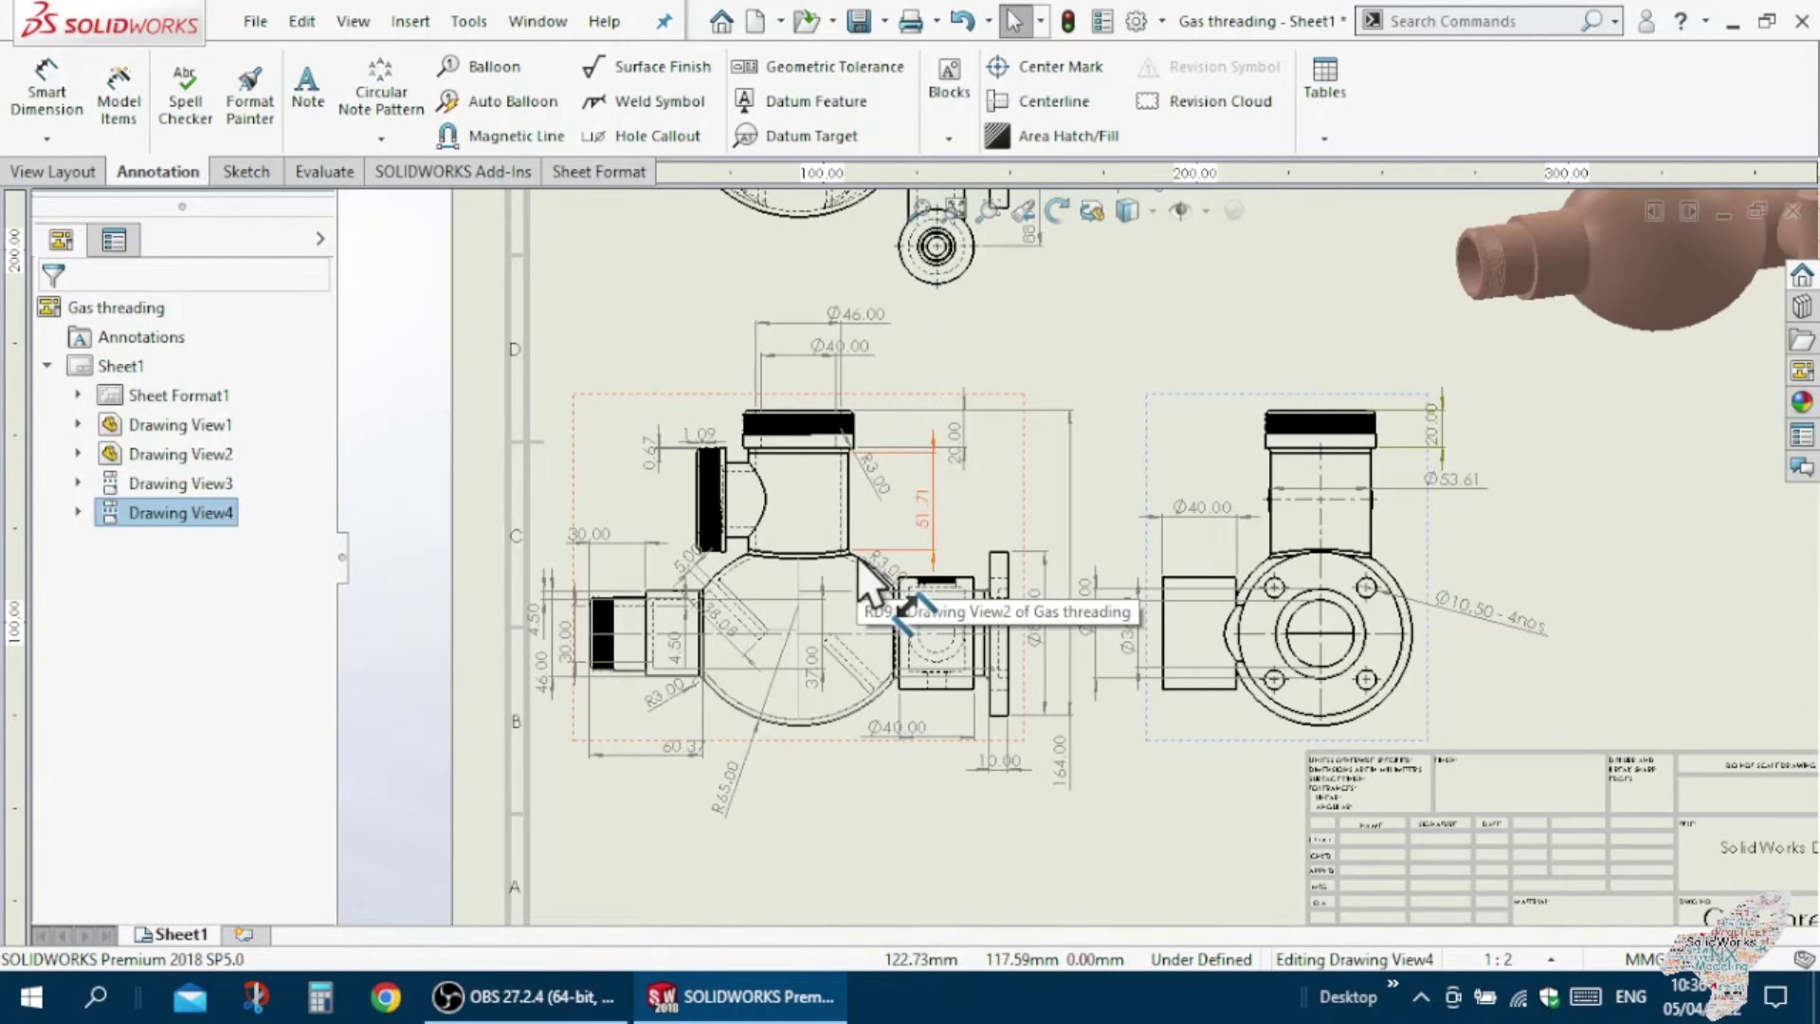
{"action": "scroll", "coordinate": [857, 569], "scroll_direction": "up", "scroll_amount": 3}
{"action": "scroll", "coordinate": [984, 344], "scroll_direction": "down", "scroll_amount": 1}
{"action": "scroll", "coordinate": [1111, 475], "scroll_direction": "down", "scroll_amount": 2}
{"action": "scroll", "coordinate": [1137, 504], "scroll_direction": "down", "scroll_amount": 2}
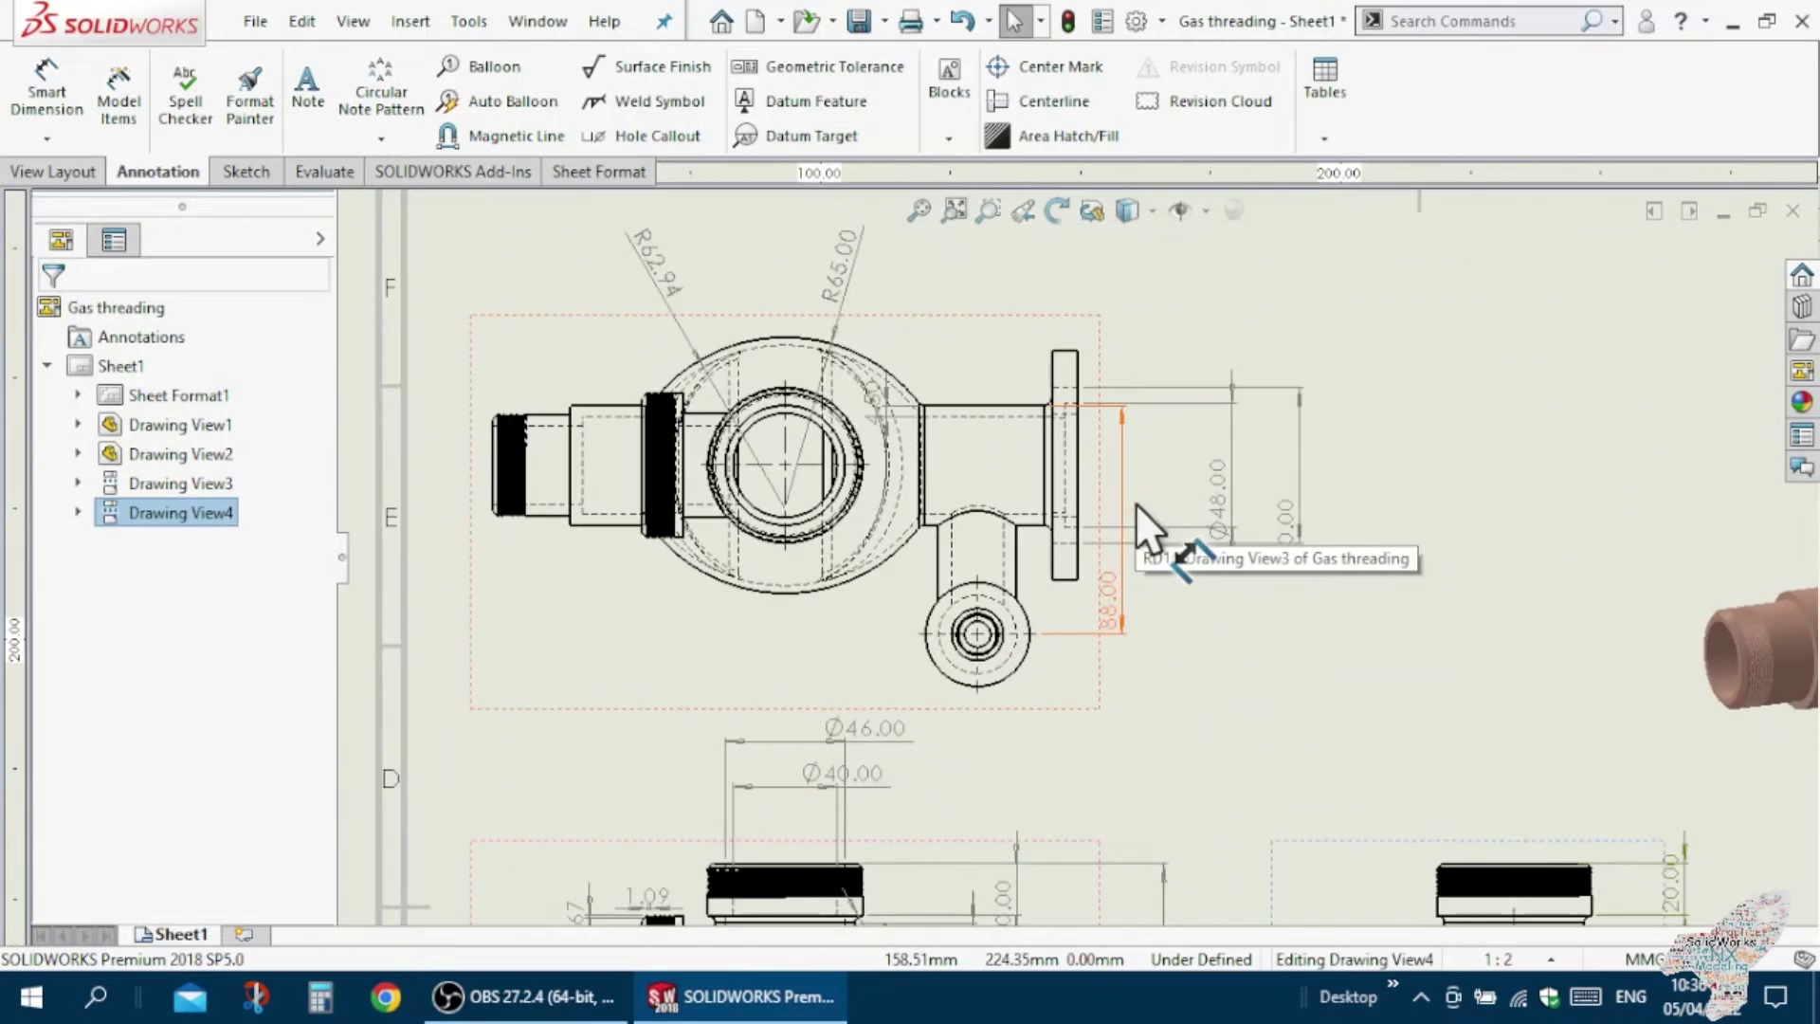
{"action": "scroll", "coordinate": [1071, 491], "scroll_direction": "down", "scroll_amount": 1}
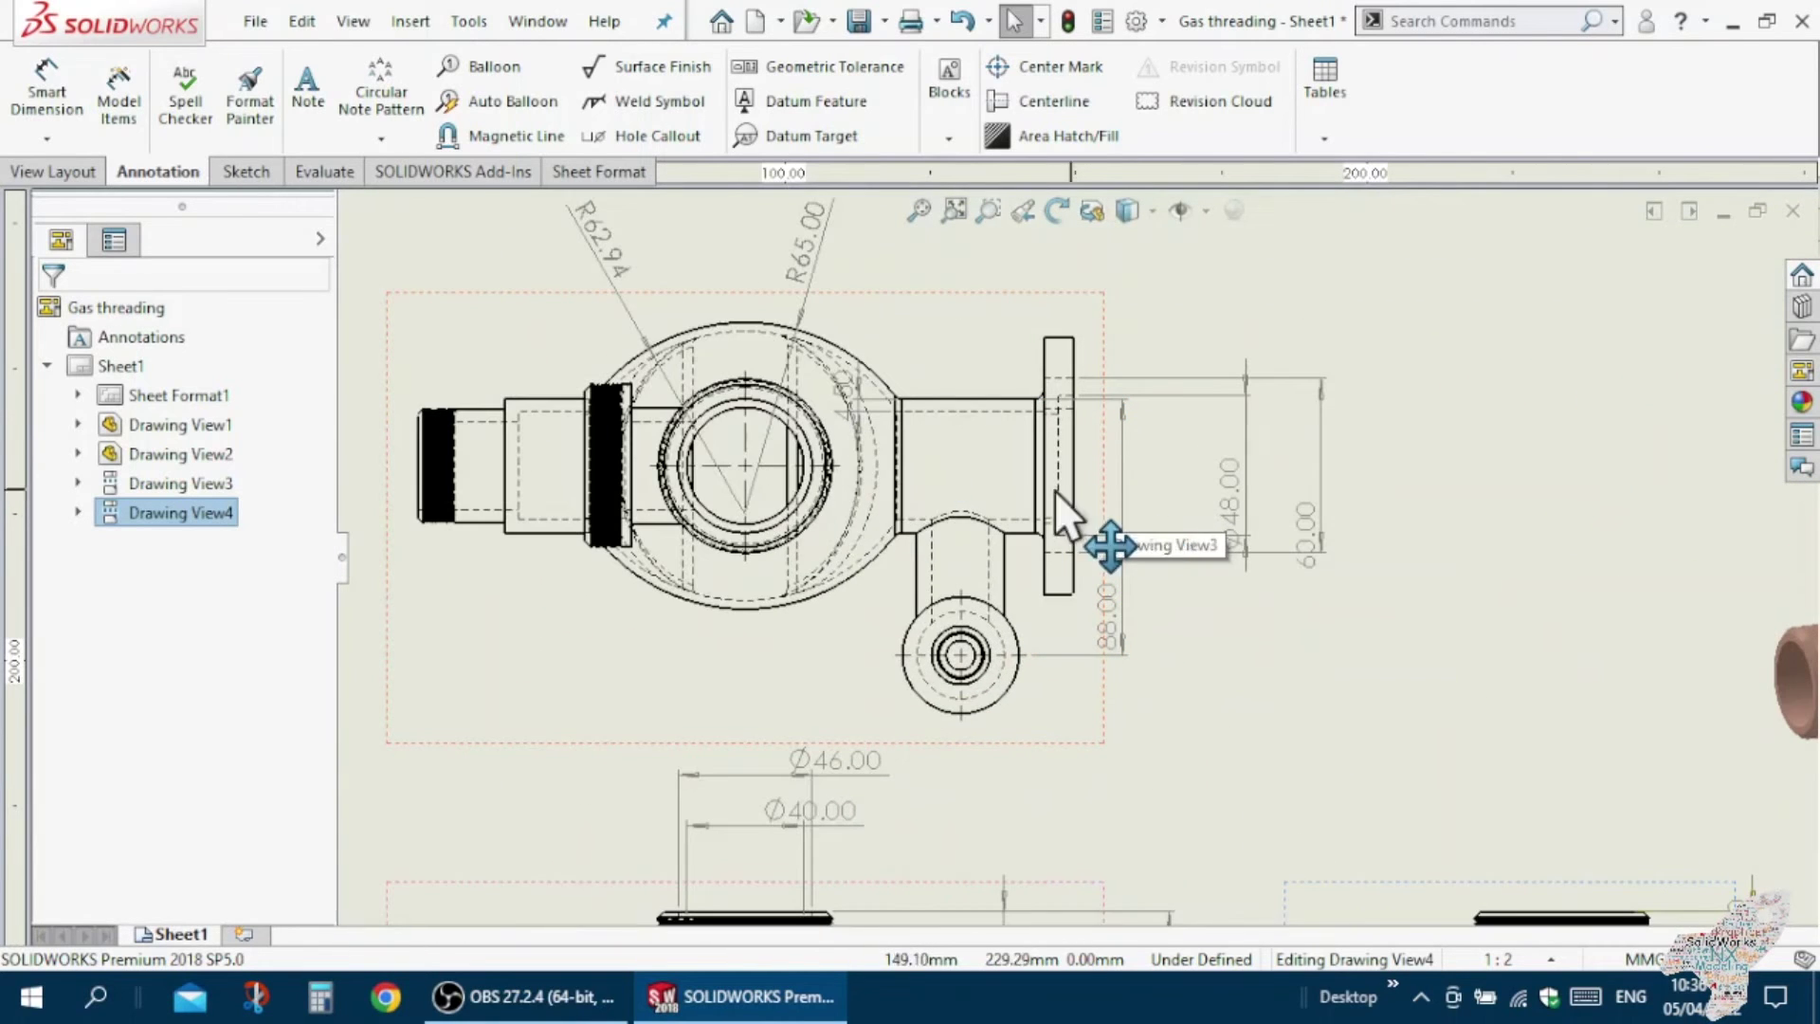
{"action": "left_click", "coordinate": [939, 313]}
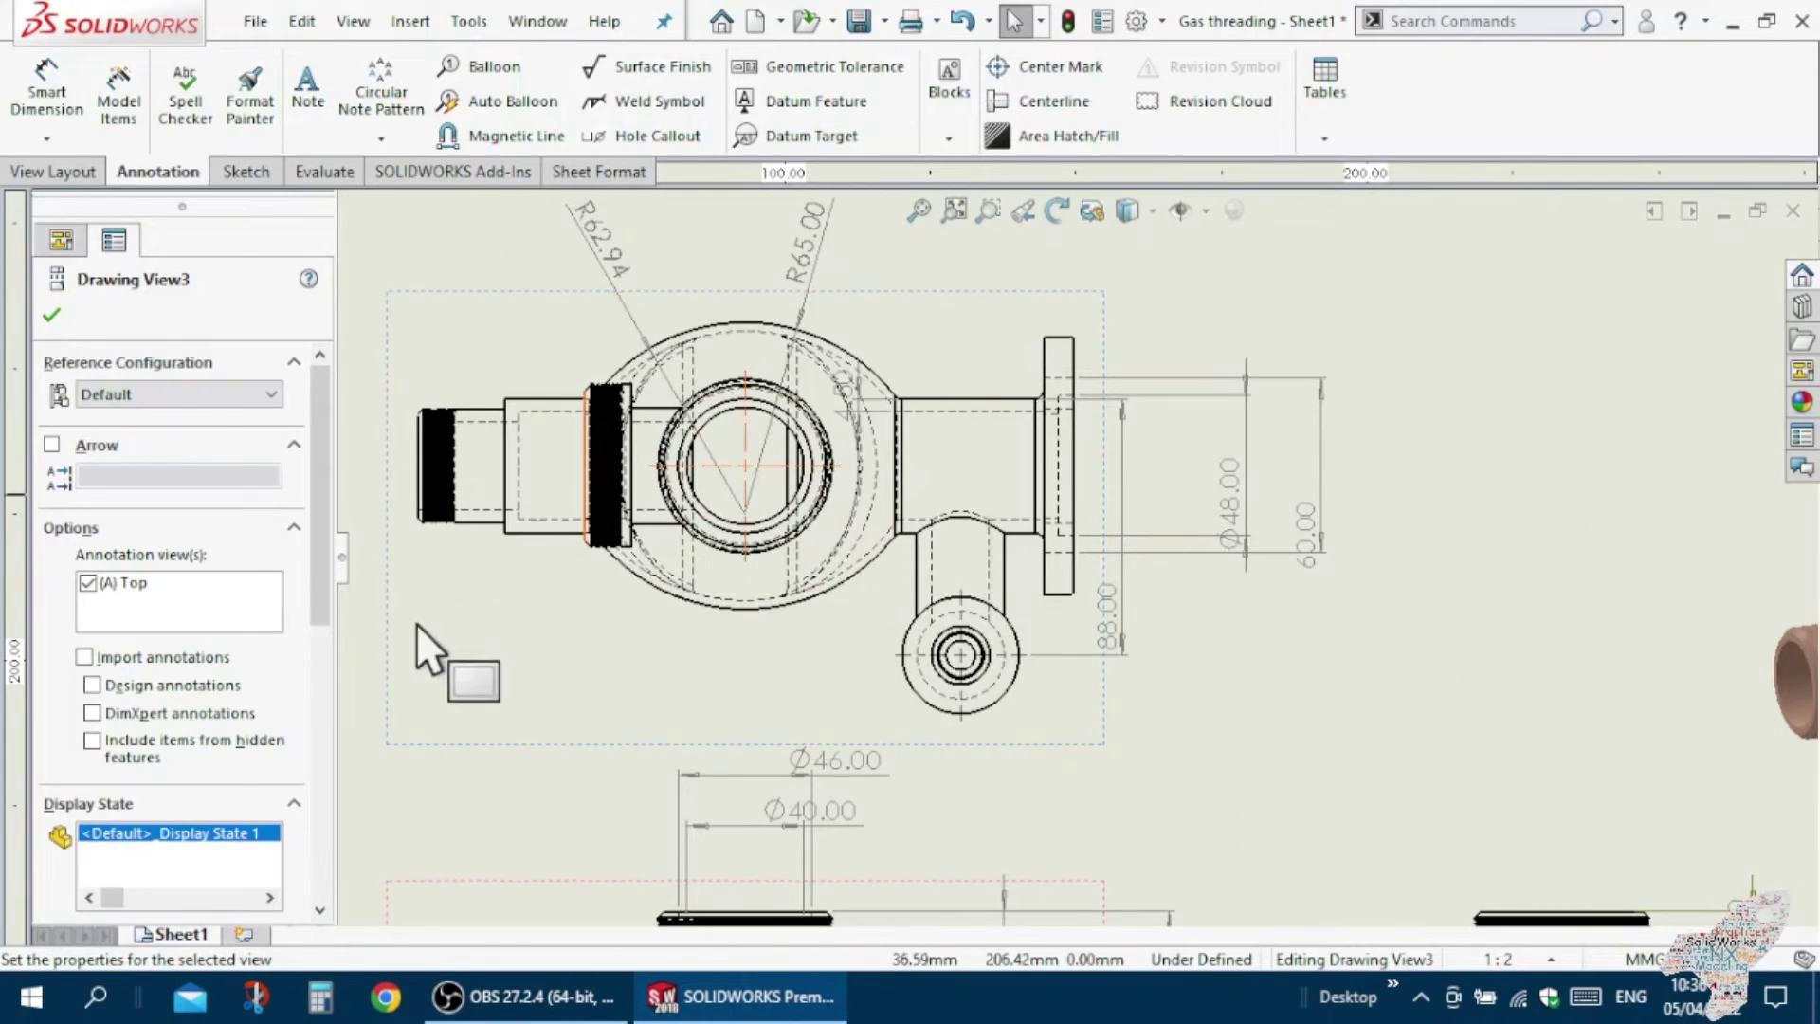
{"action": "scroll", "coordinate": [284, 711], "scroll_direction": "down", "scroll_amount": 2}
{"action": "scroll", "coordinate": [310, 704], "scroll_direction": "down", "scroll_amount": 1}
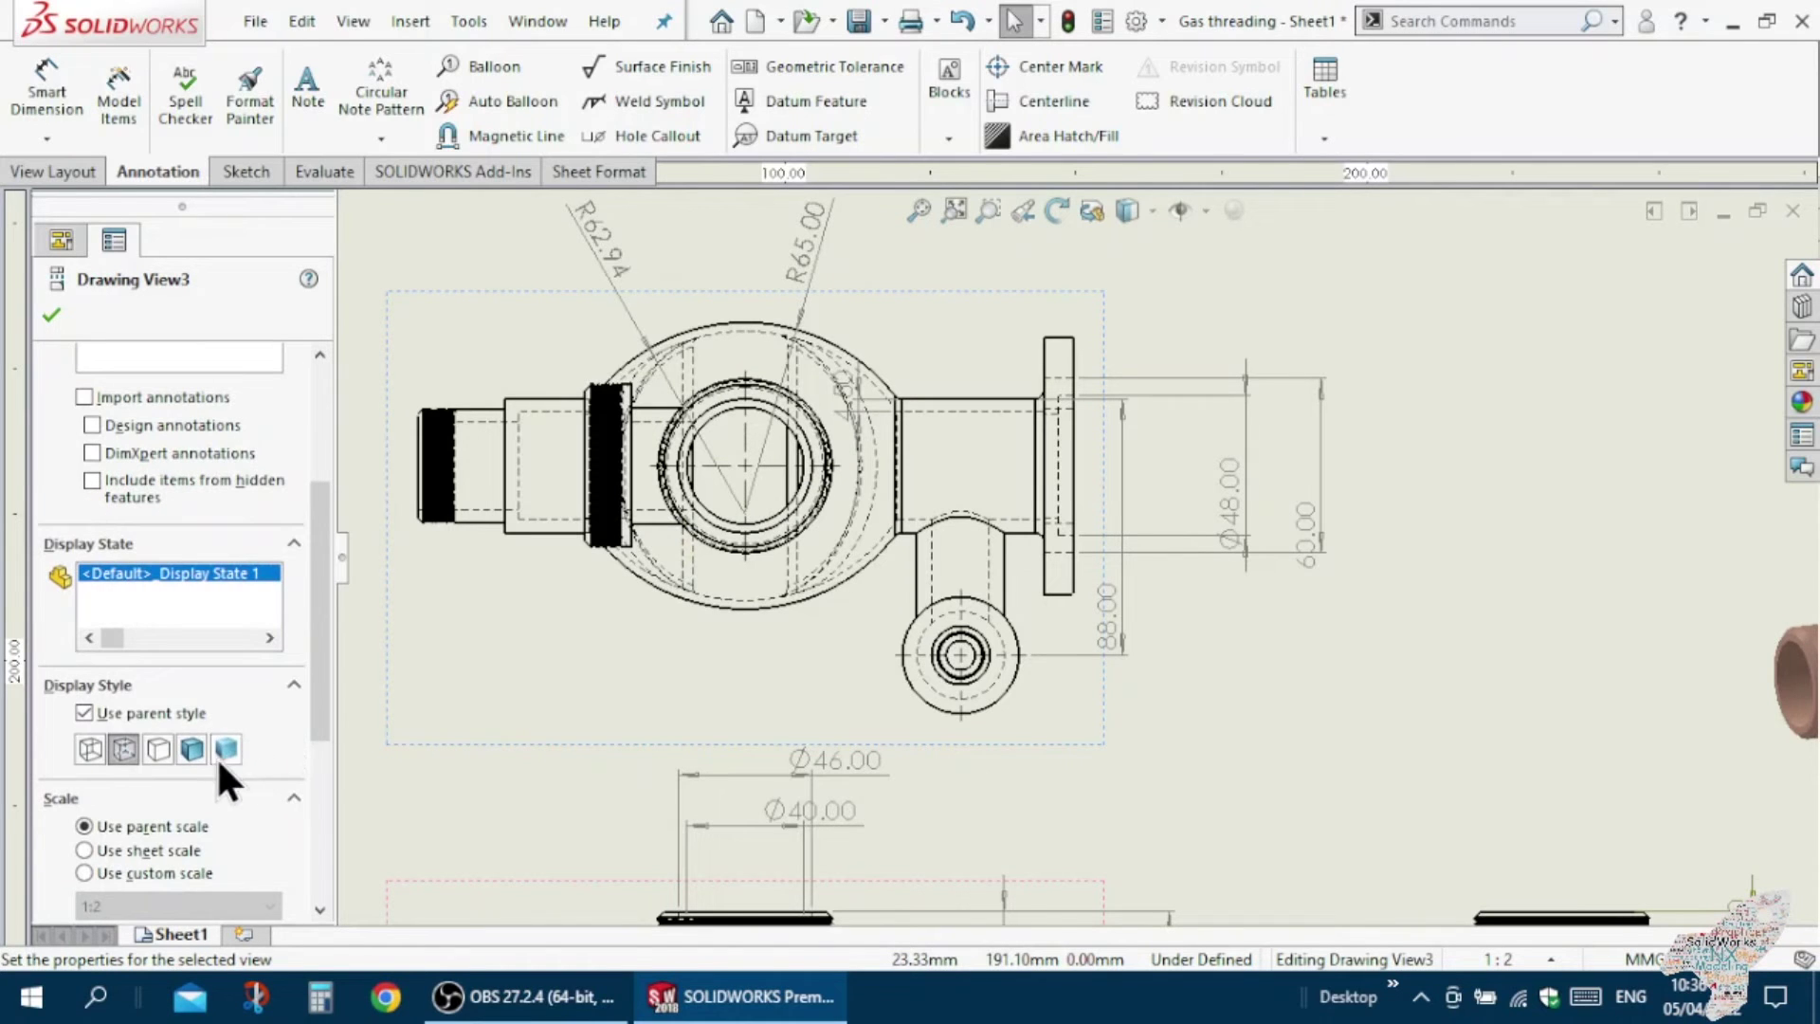
{"action": "left_click", "coordinate": [85, 753]}
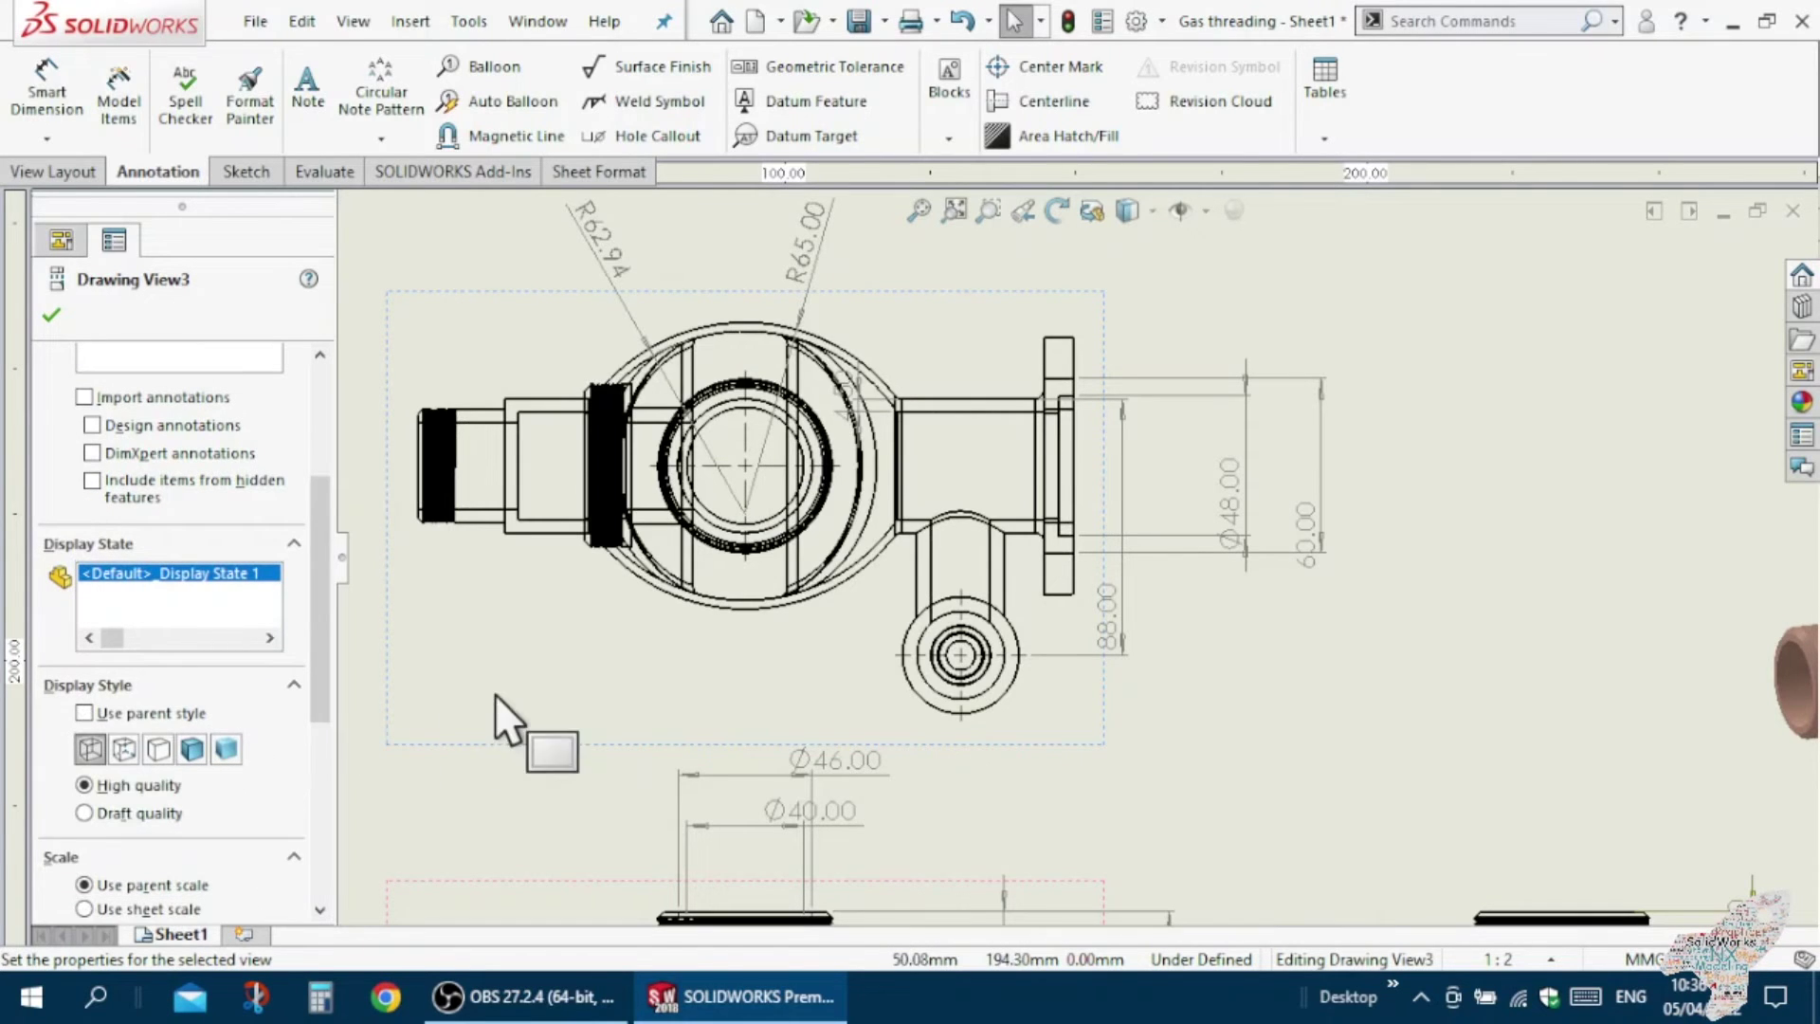
Set Drawing View3 to Hidden Lines Removed and confirm the change.
{"action": "scroll", "coordinate": [569, 644], "scroll_direction": "down", "scroll_amount": 1}
{"action": "scroll", "coordinate": [626, 630], "scroll_direction": "down", "scroll_amount": 1}
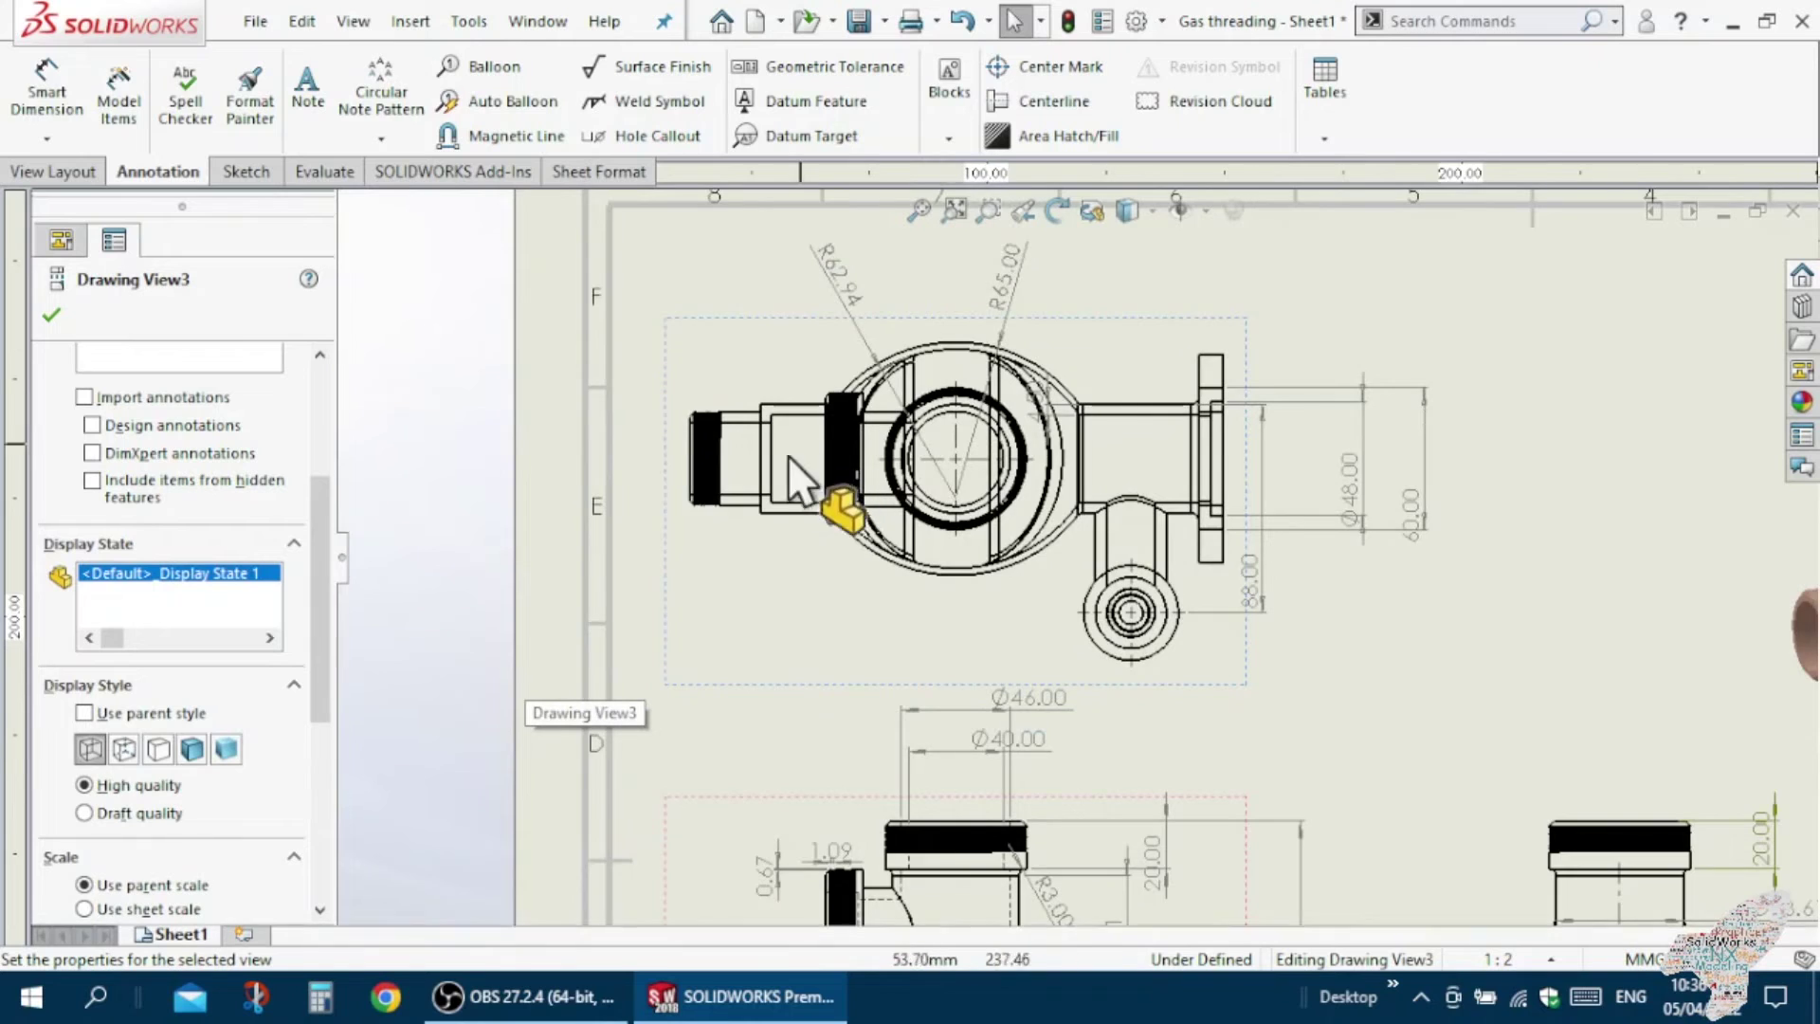
{"action": "scroll", "coordinate": [541, 664], "scroll_direction": "down", "scroll_amount": 1}
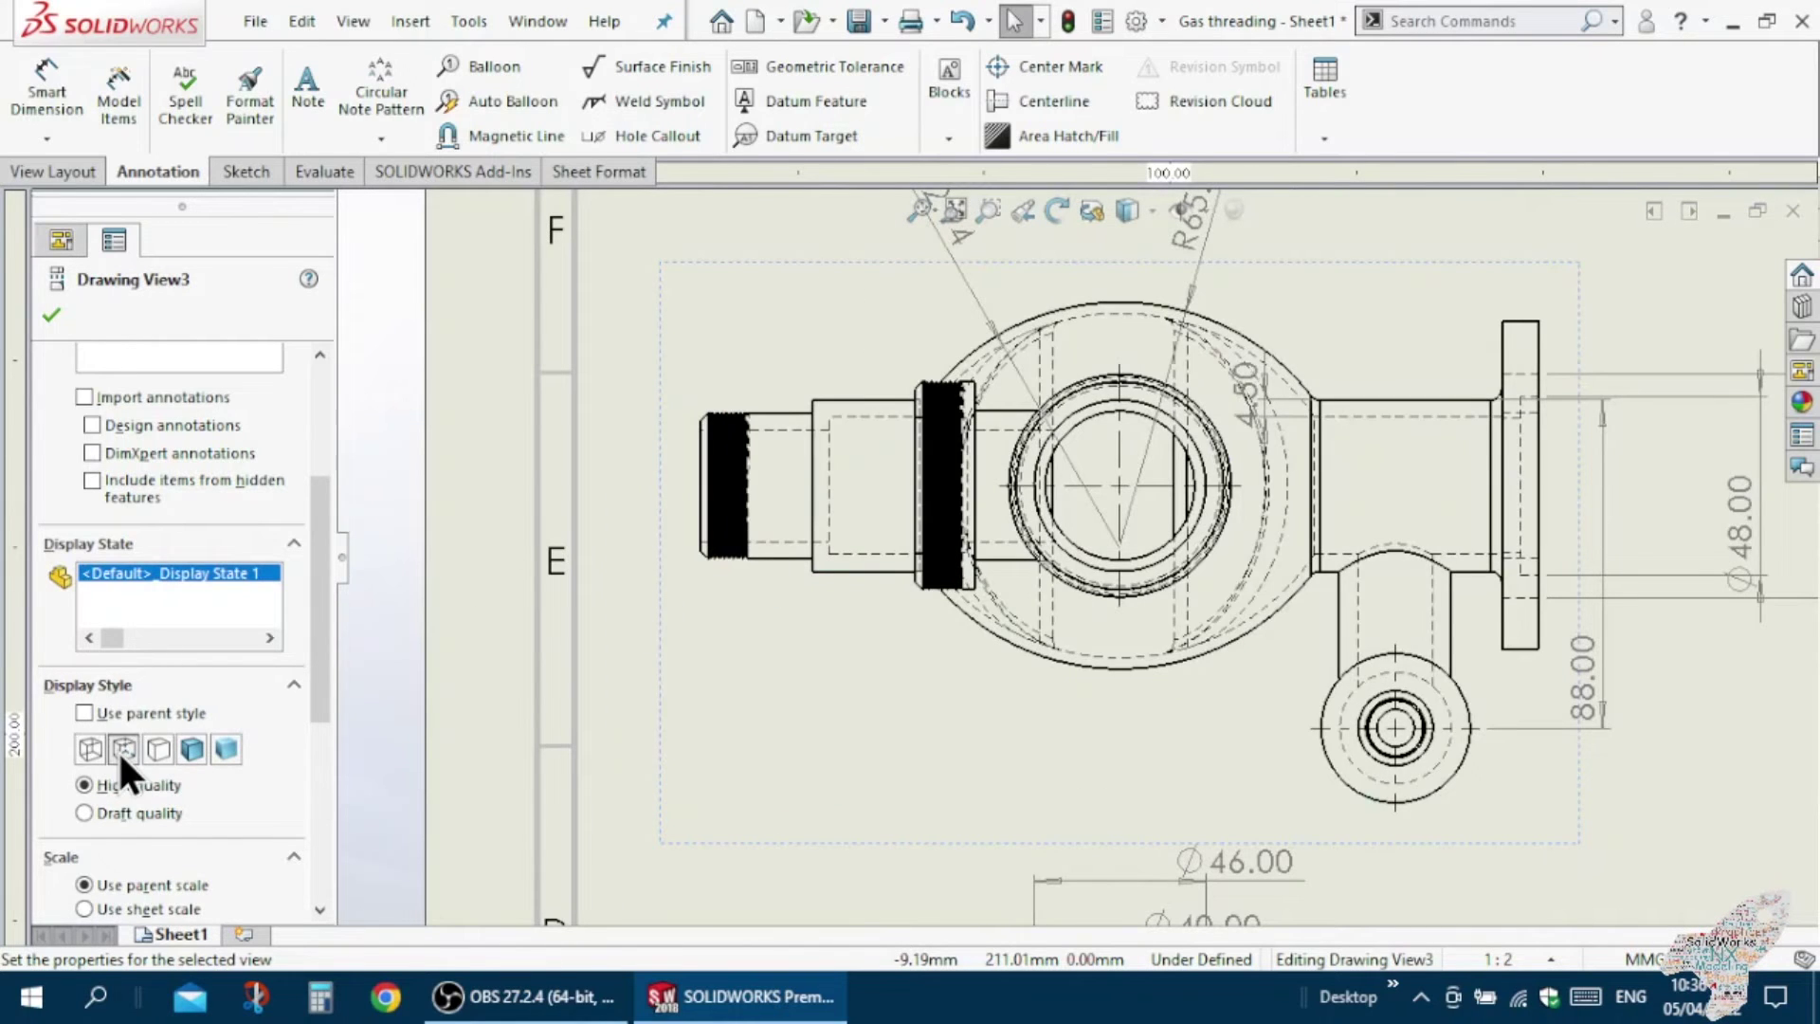
{"action": "left_click", "coordinate": [154, 754]}
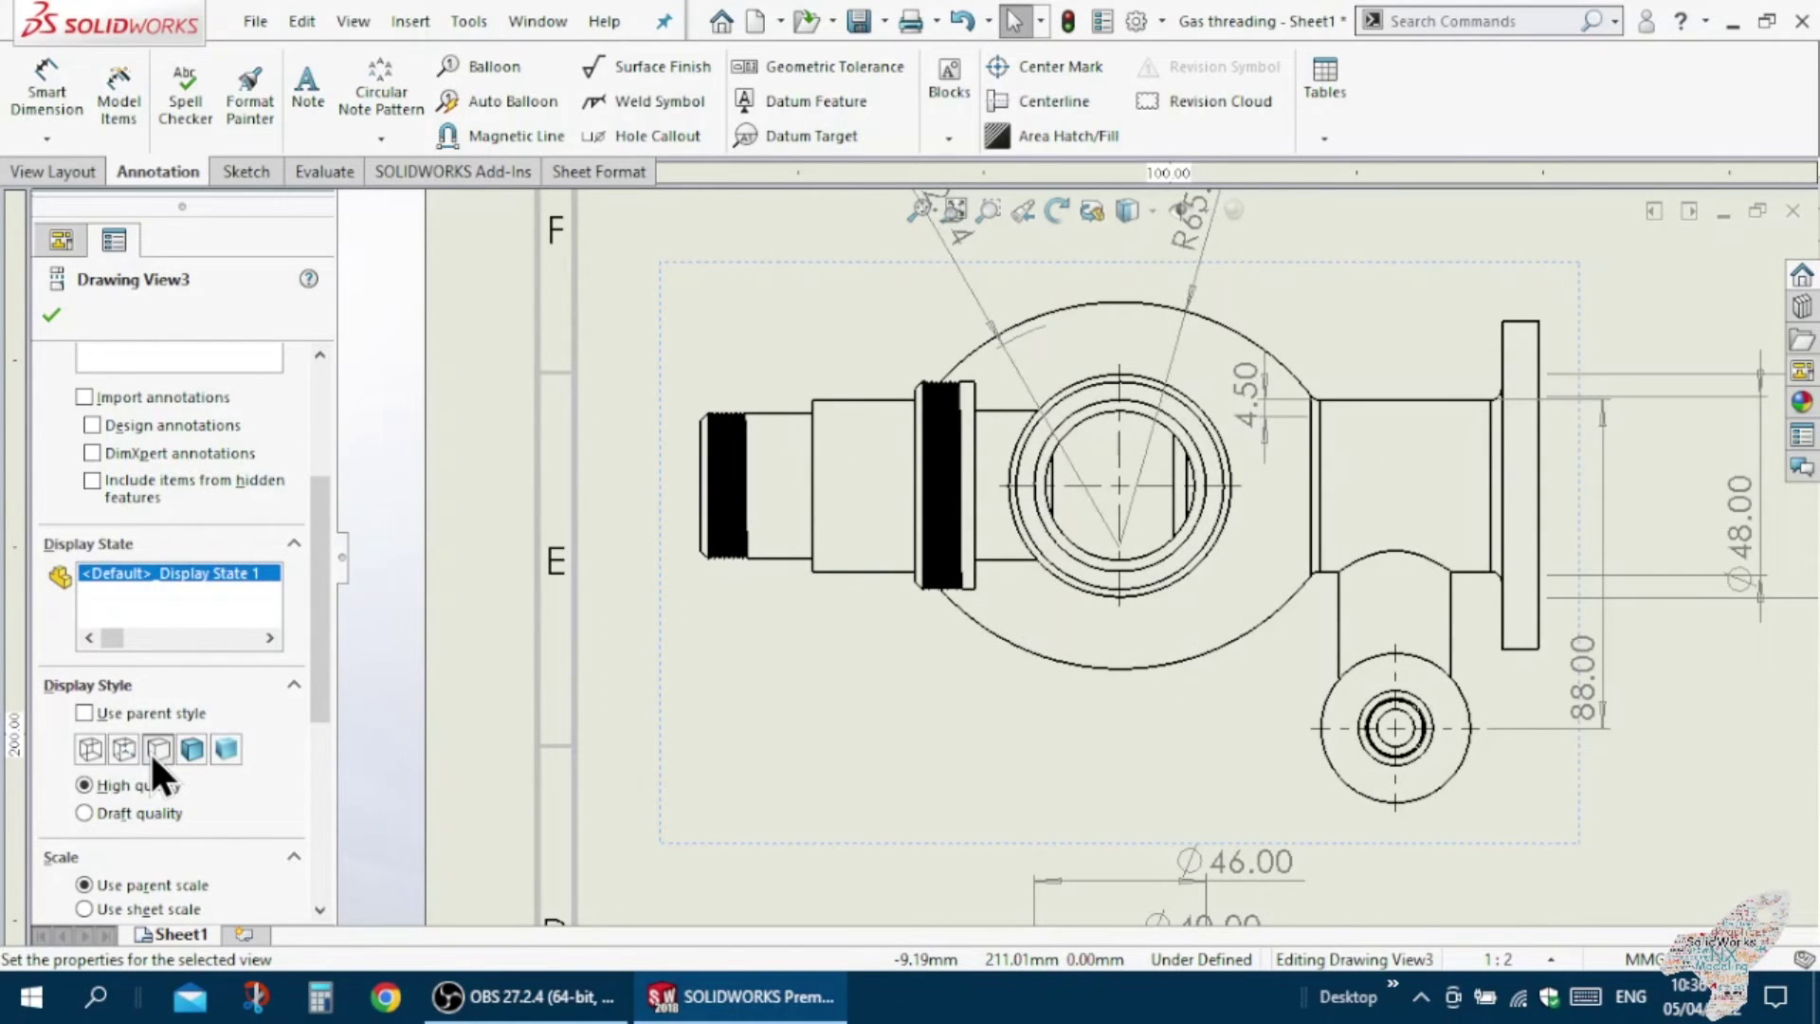
{"action": "scroll", "coordinate": [986, 665], "scroll_direction": "up", "scroll_amount": 3}
{"action": "scroll", "coordinate": [1285, 537], "scroll_direction": "down", "scroll_amount": 1}
{"action": "scroll", "coordinate": [1050, 609], "scroll_direction": "down", "scroll_amount": 1}
{"action": "scroll", "coordinate": [1067, 670], "scroll_direction": "up", "scroll_amount": 1}
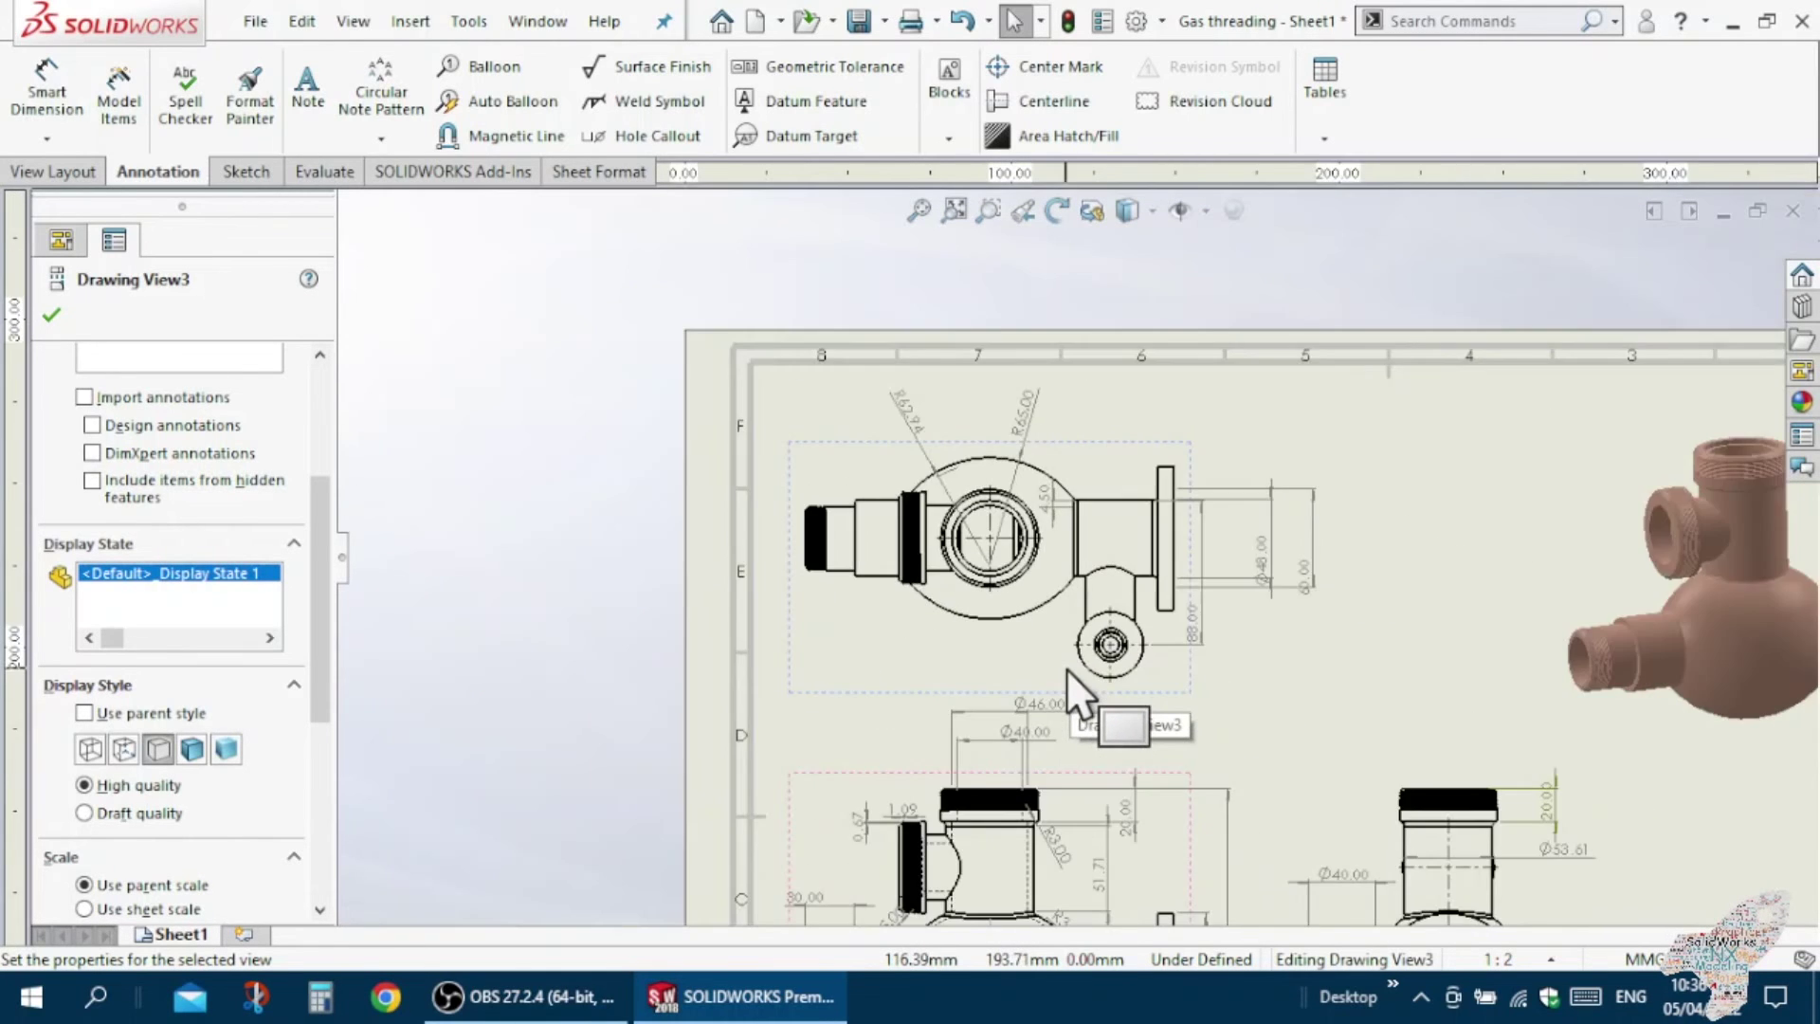
{"action": "scroll", "coordinate": [1067, 670], "scroll_direction": "up", "scroll_amount": 1}
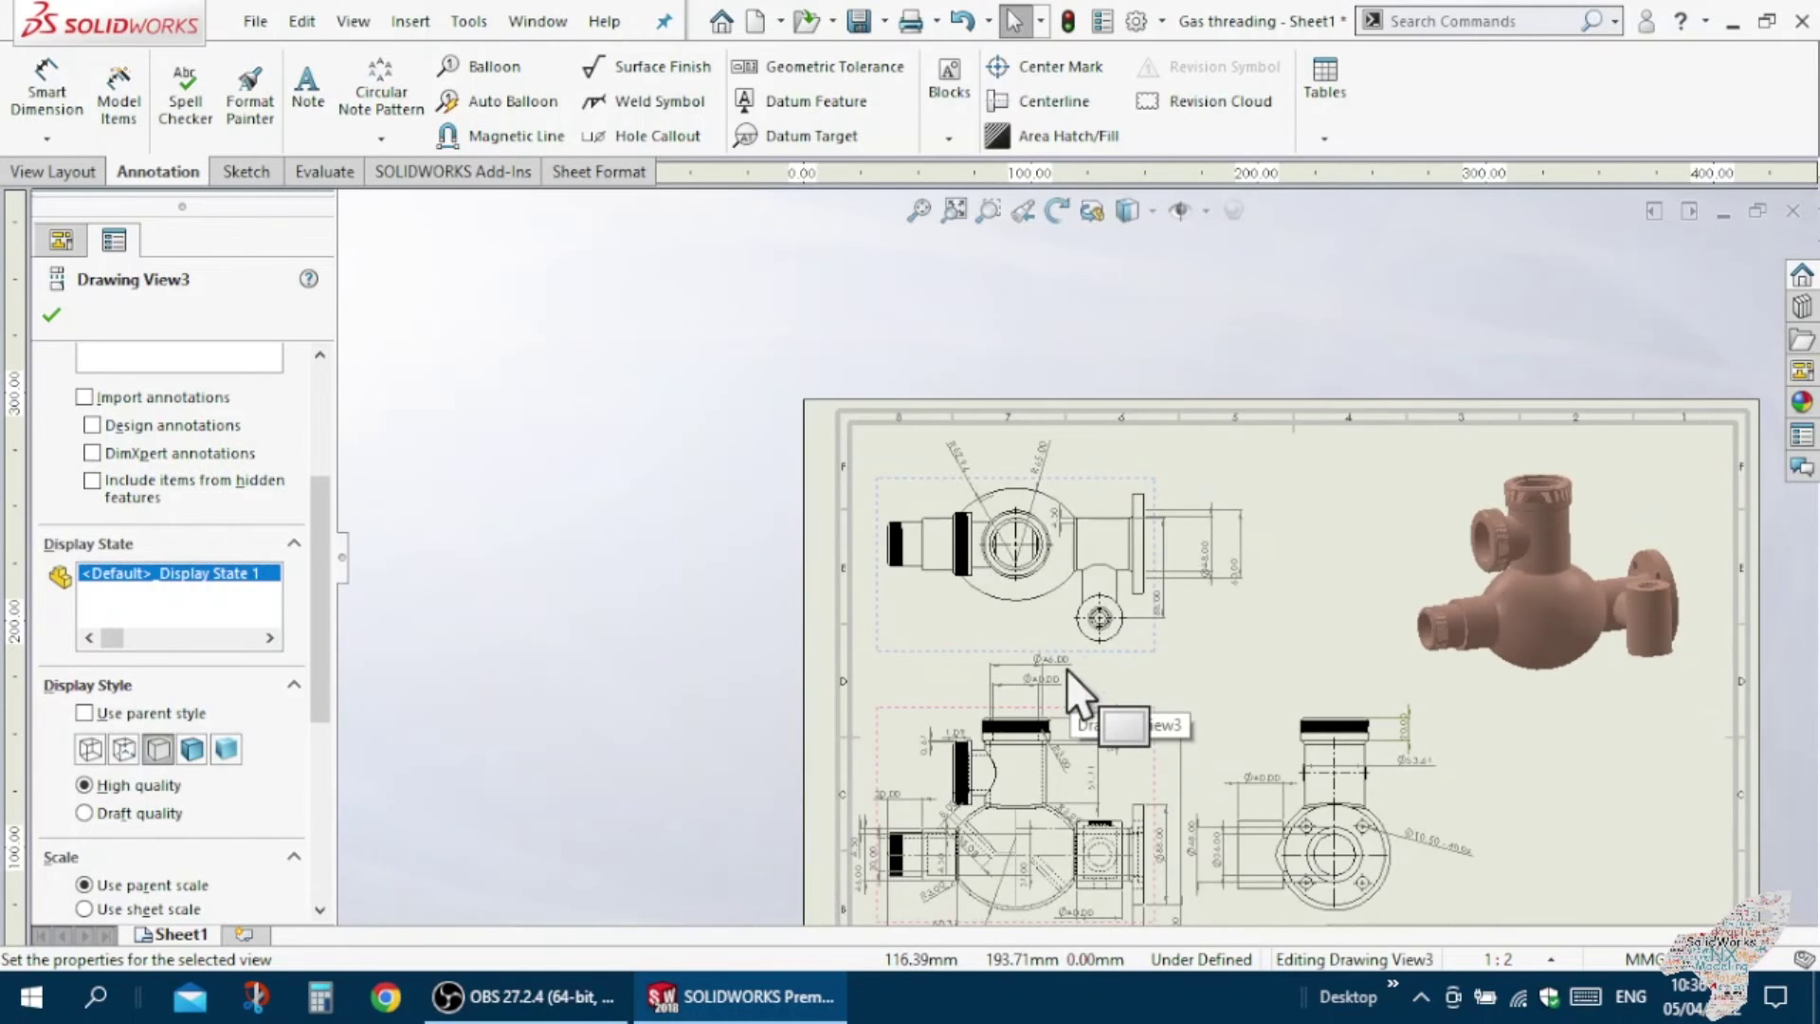
{"action": "left_click", "coordinate": [41, 321]}
{"action": "scroll", "coordinate": [1018, 576], "scroll_direction": "up", "scroll_amount": 1}
{"action": "scroll", "coordinate": [1186, 603], "scroll_direction": "down", "scroll_amount": 2}
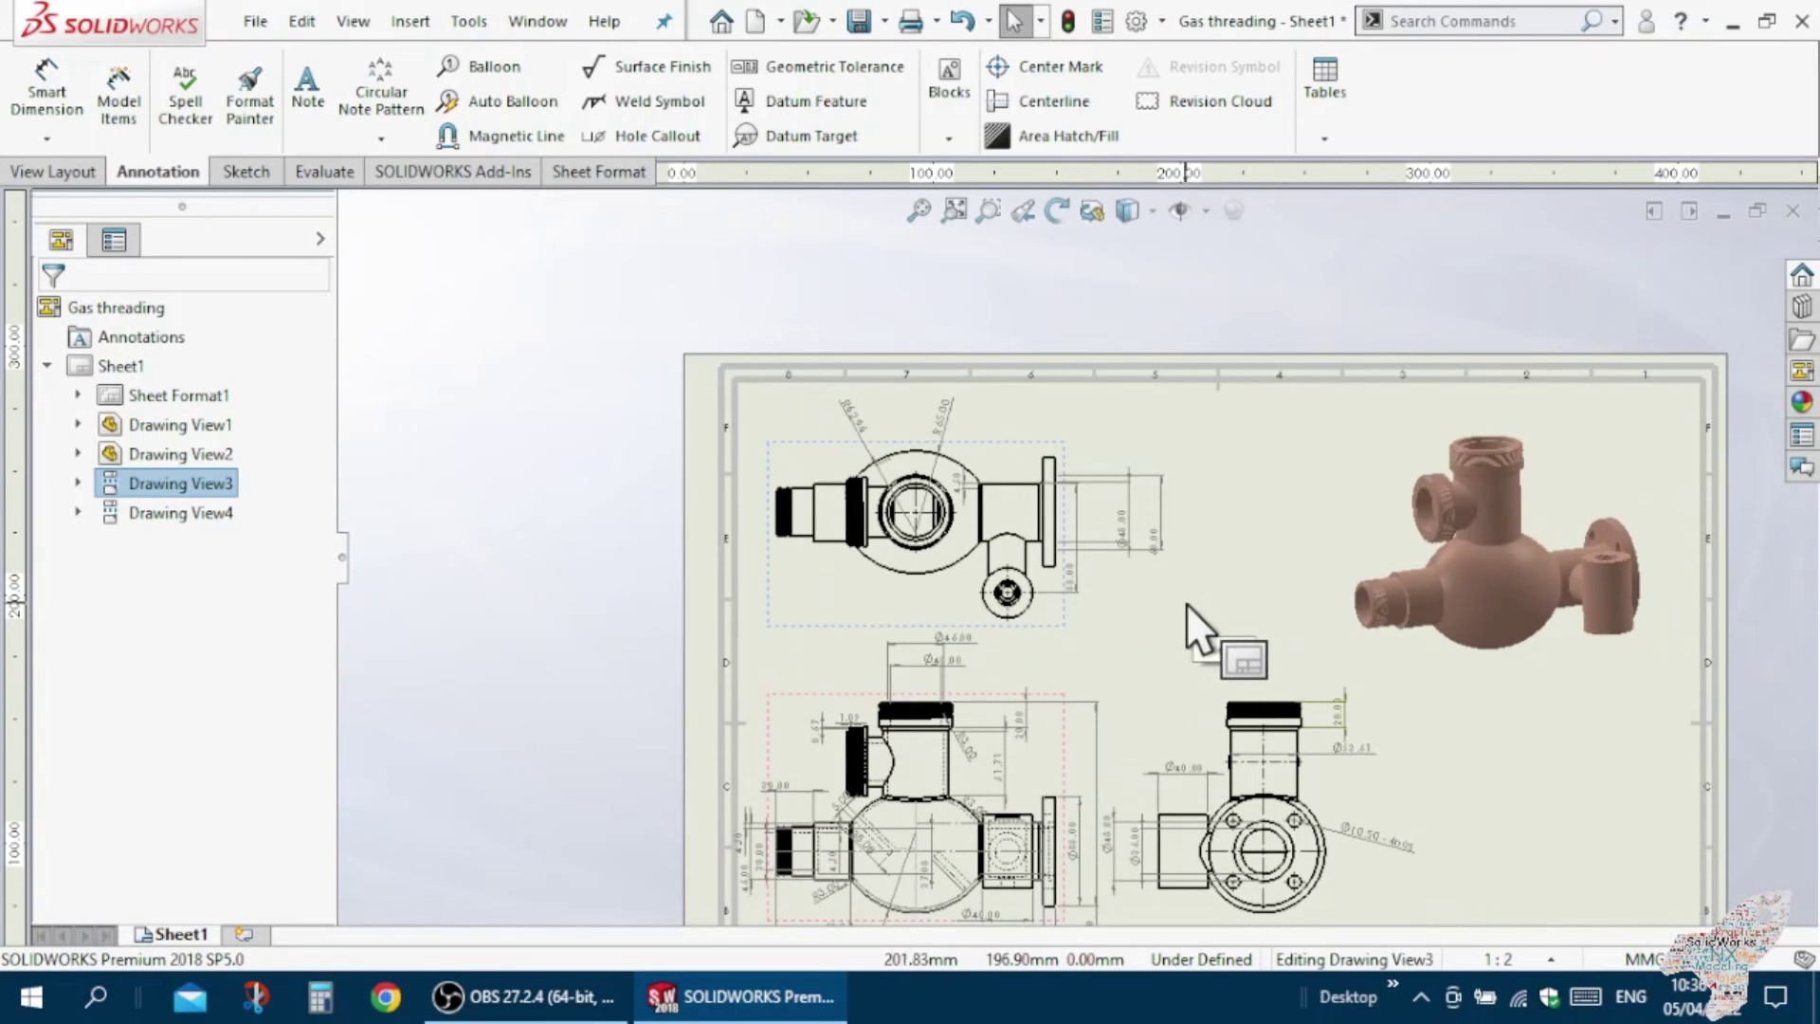
Switch Drawing View3 to Hidden Lines Visible so its hidden edges appear dashed.
{"action": "scroll", "coordinate": [825, 525], "scroll_direction": "down", "scroll_amount": 2}
{"action": "scroll", "coordinate": [961, 565], "scroll_direction": "down", "scroll_amount": 1}
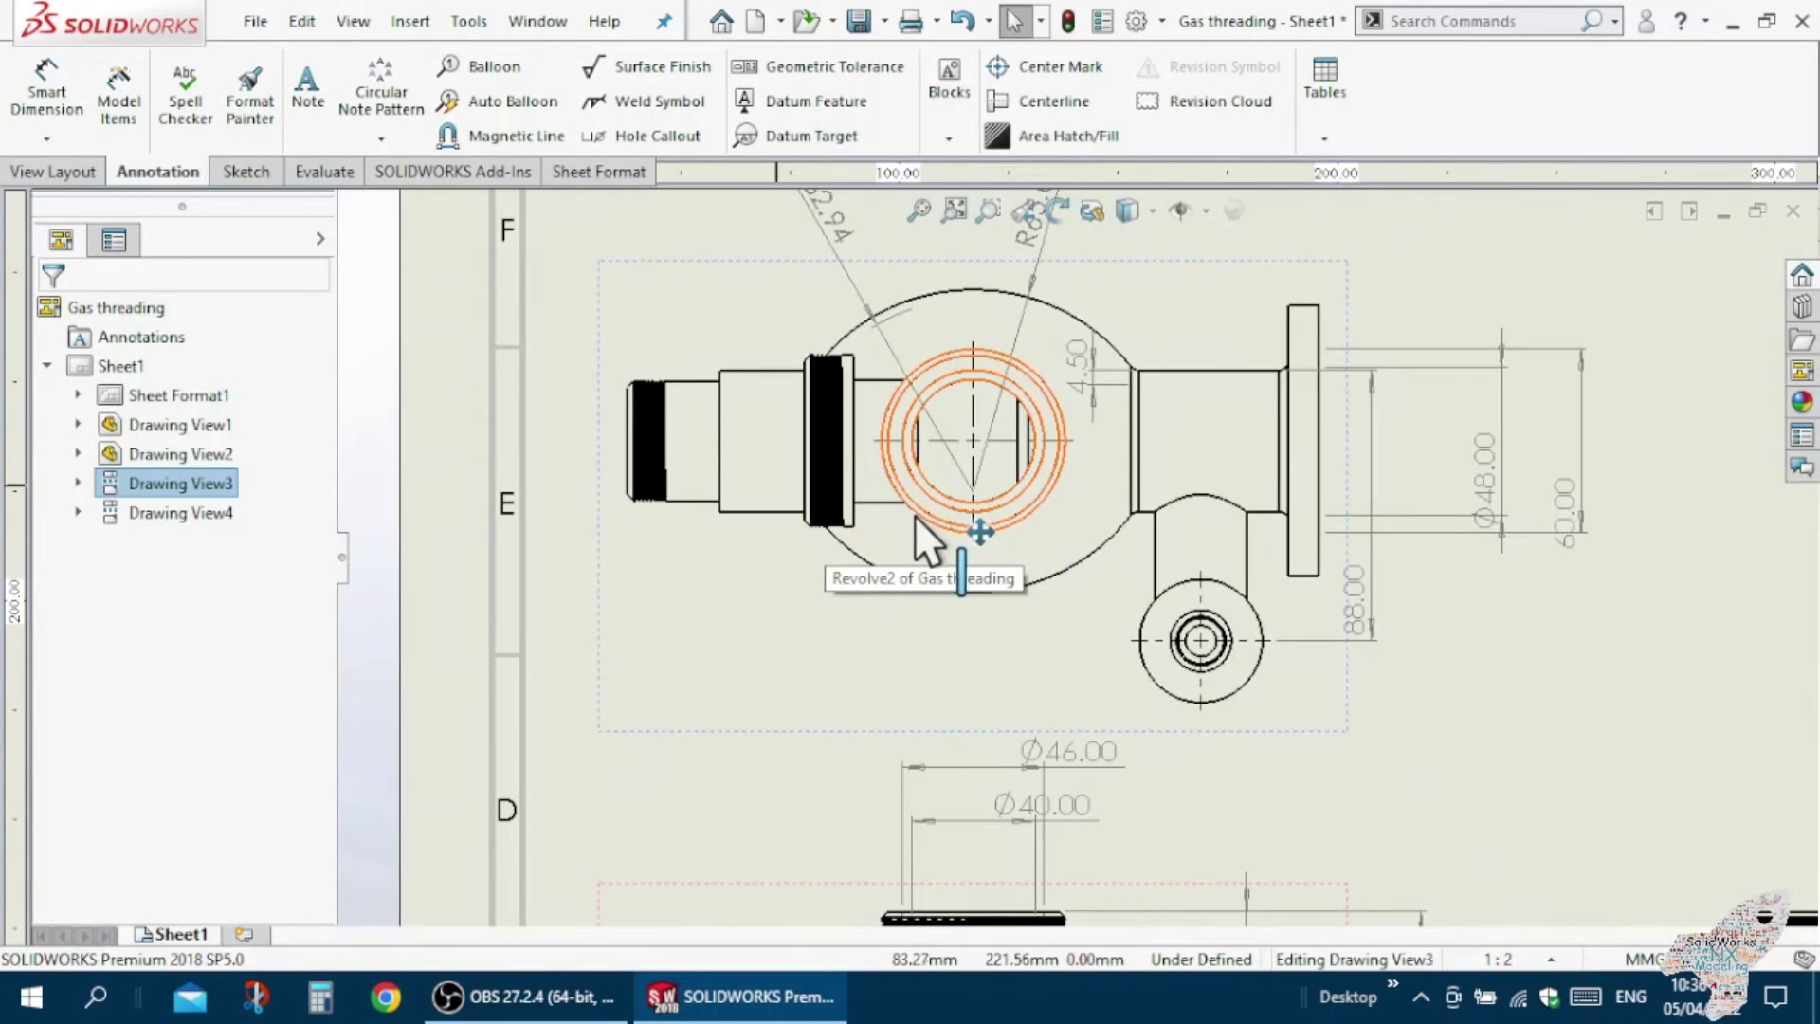
{"action": "scroll", "coordinate": [945, 536], "scroll_direction": "up", "scroll_amount": 1}
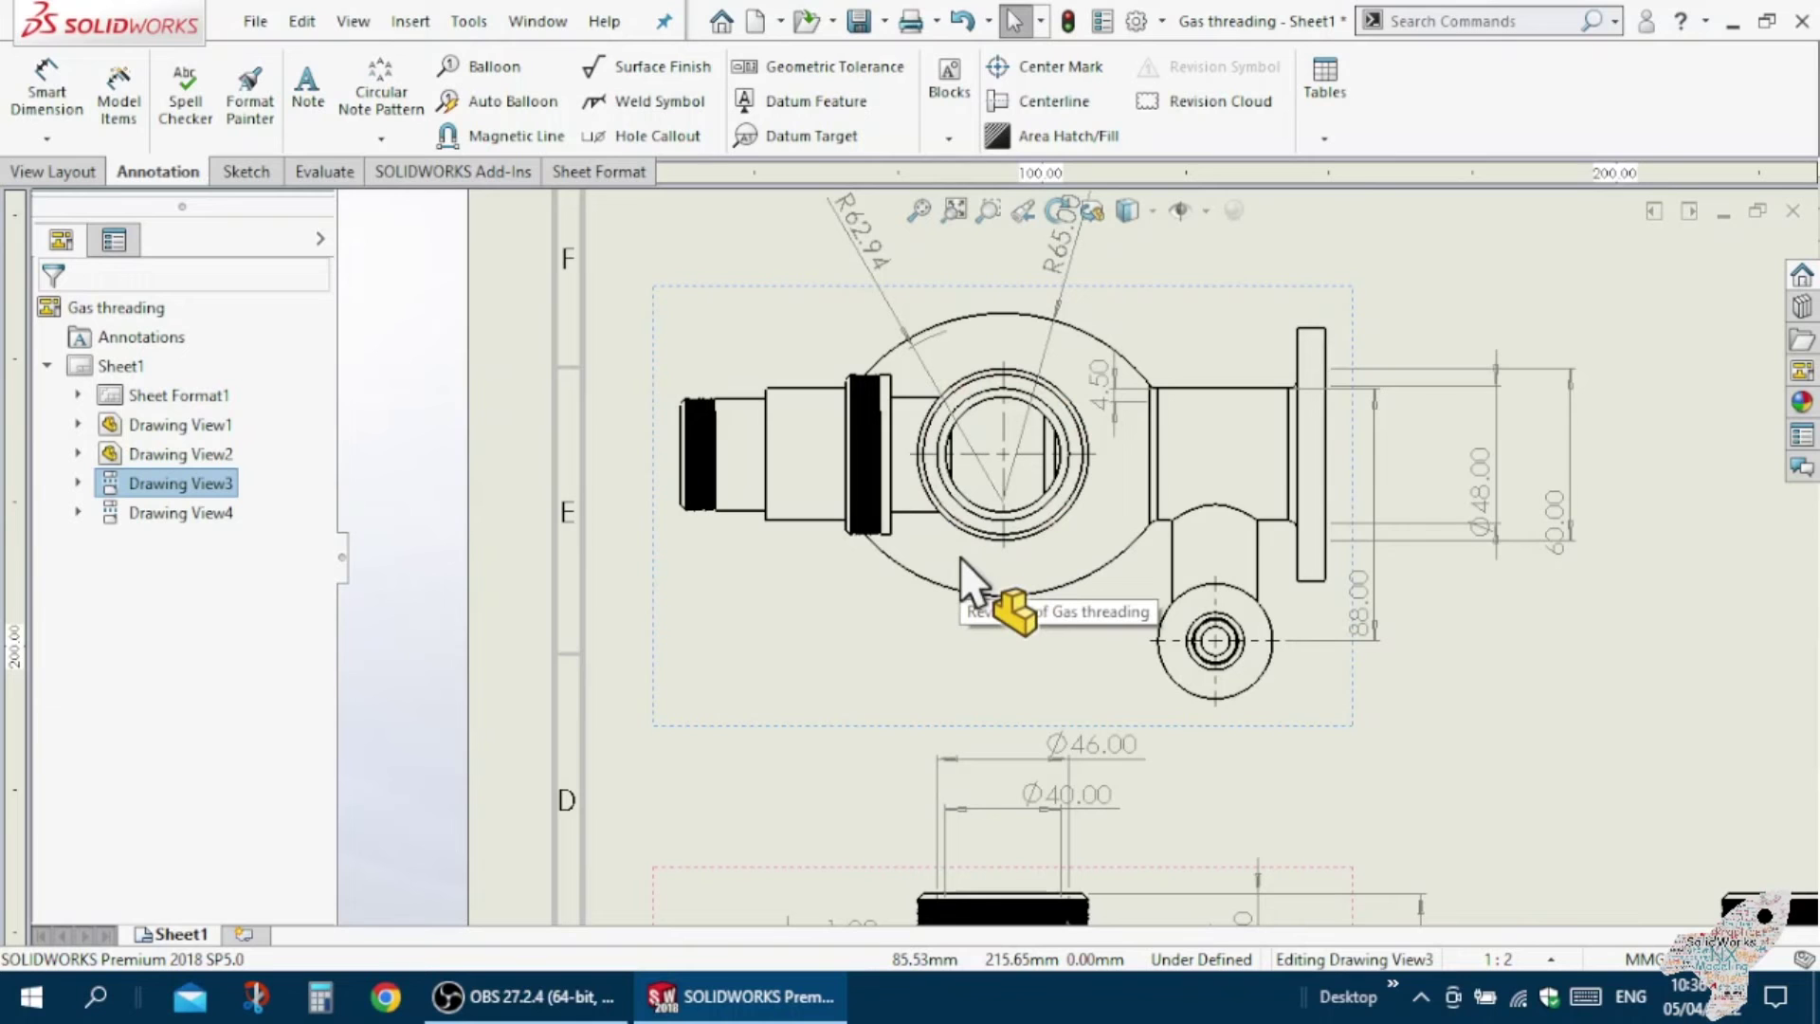
{"action": "scroll", "coordinate": [960, 556], "scroll_direction": "up", "scroll_amount": 1}
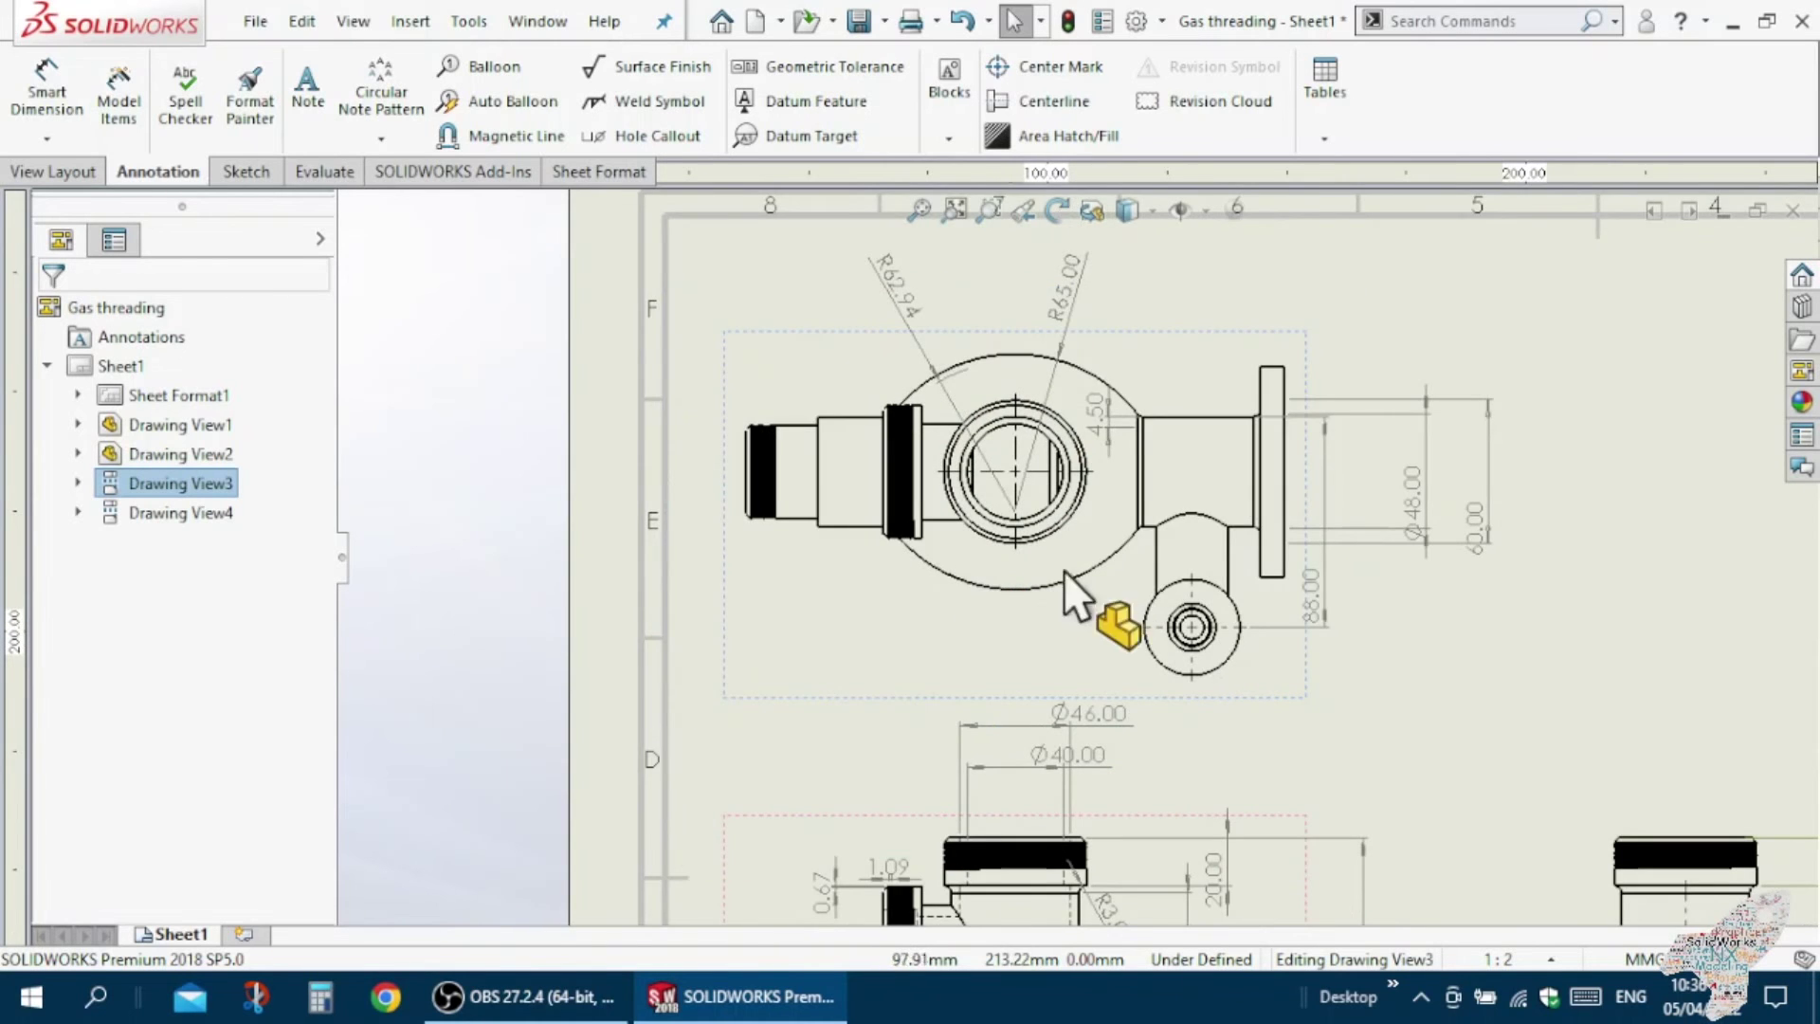
{"action": "scroll", "coordinate": [1092, 568], "scroll_direction": "down", "scroll_amount": 2}
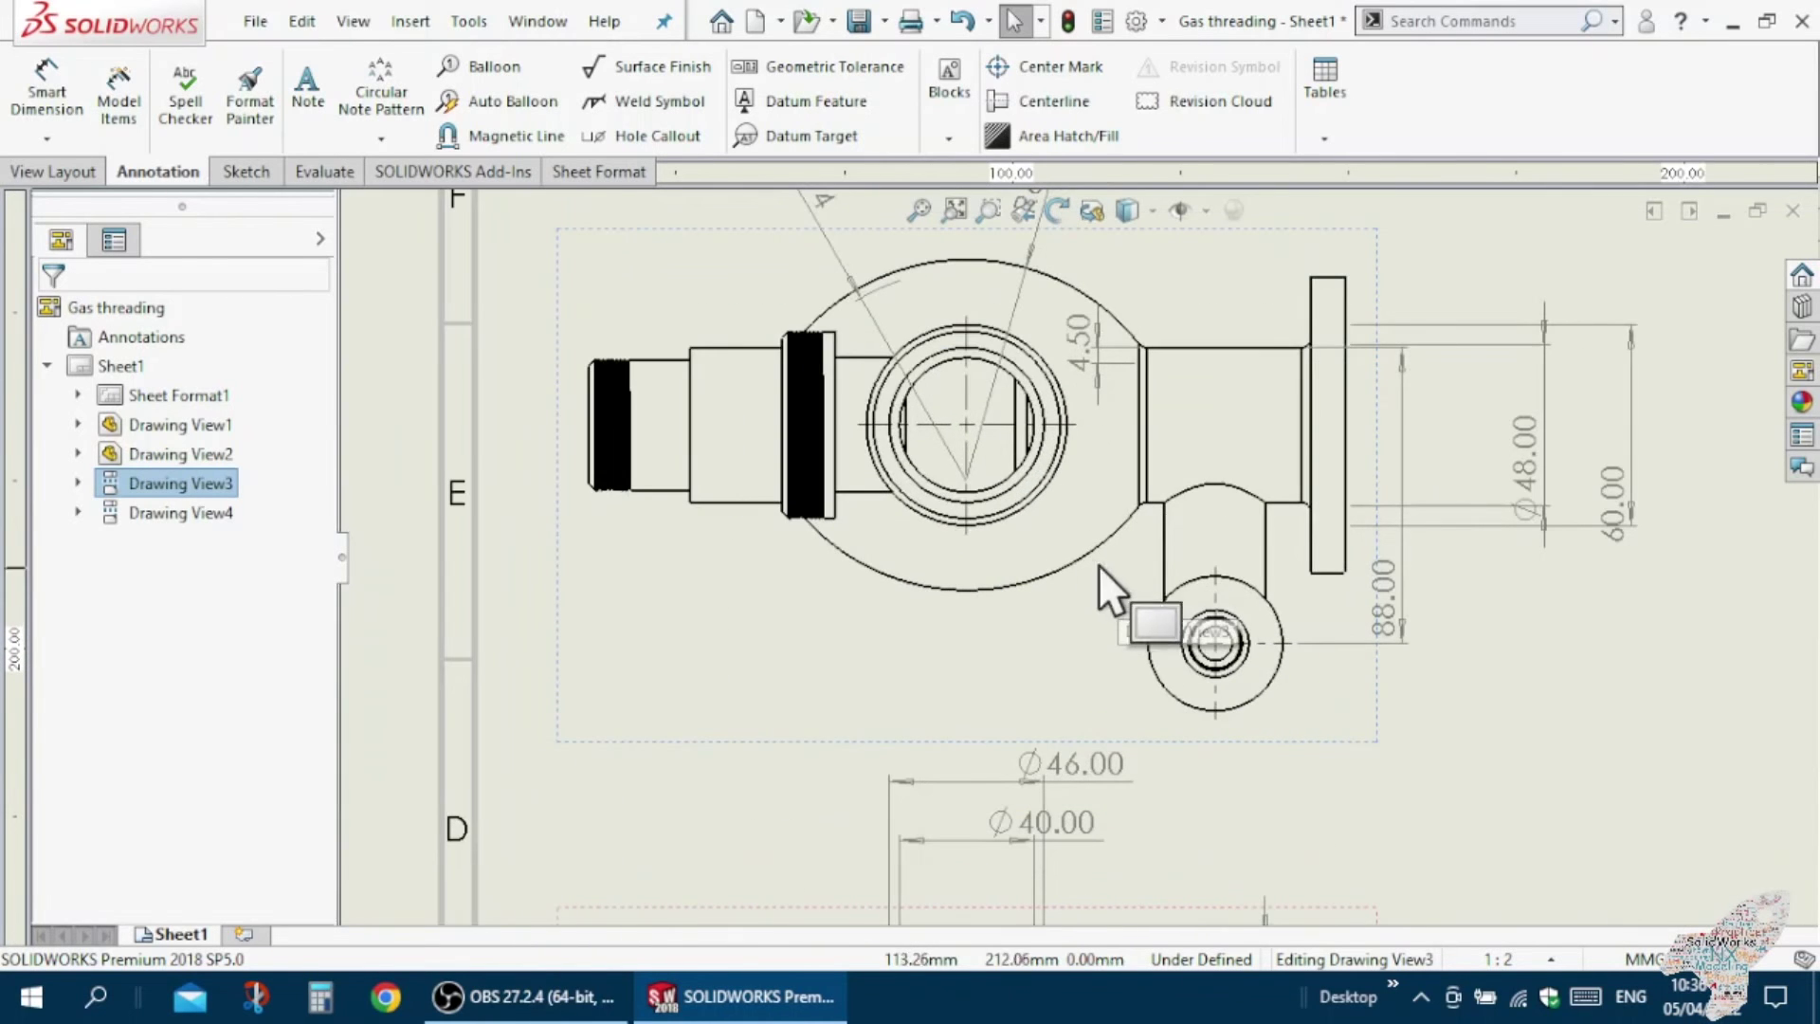
{"action": "left_click", "coordinate": [562, 272]}
{"action": "scroll", "coordinate": [274, 727], "scroll_direction": "down", "scroll_amount": 3}
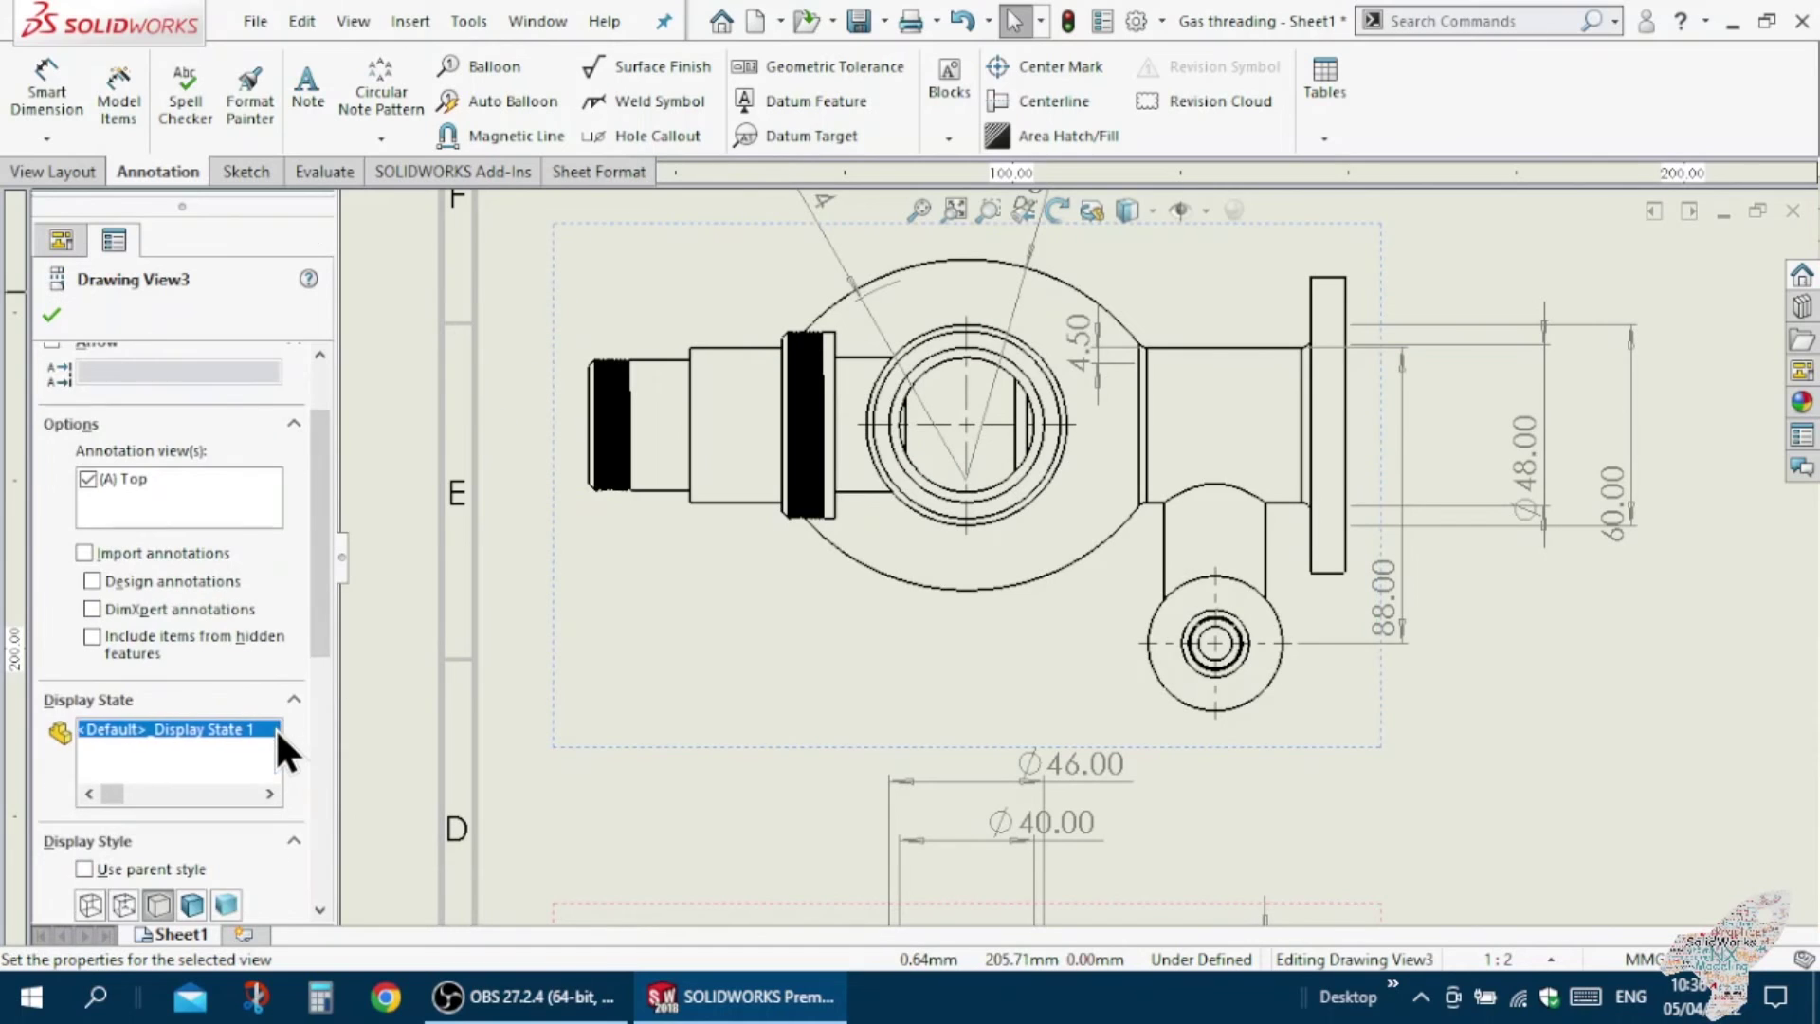
{"action": "left_click", "coordinate": [124, 904]}
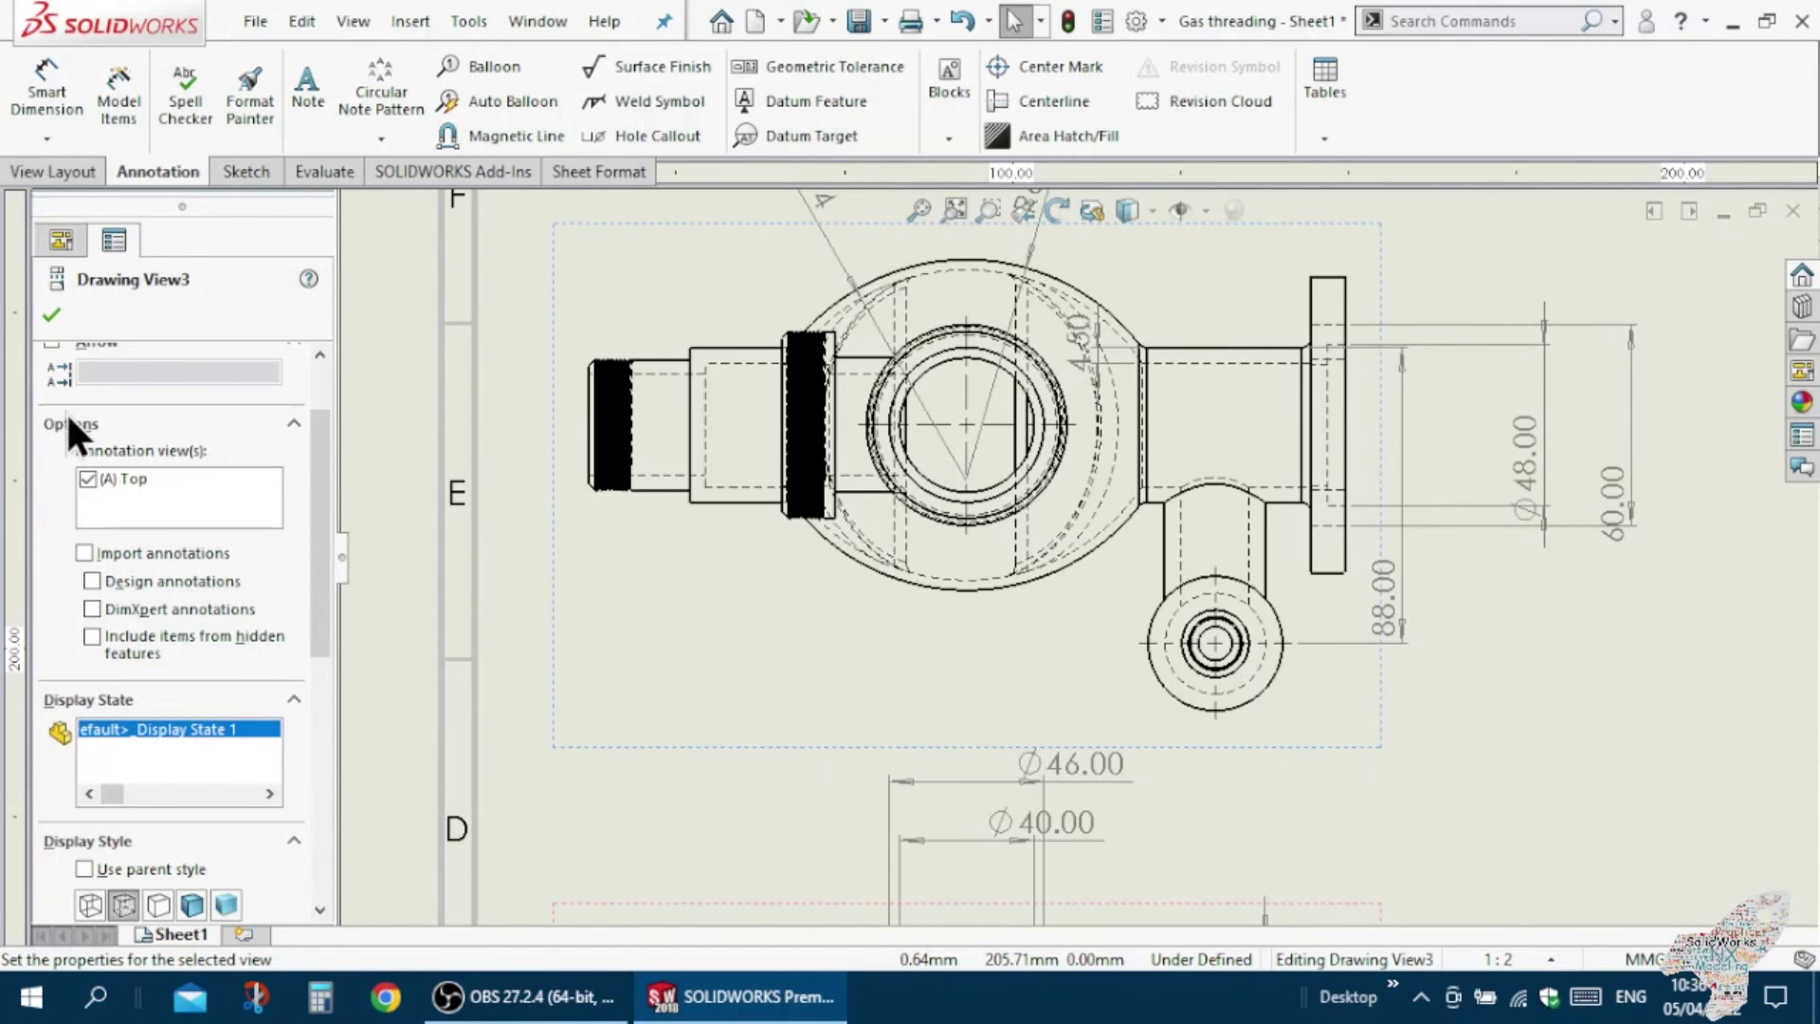
{"action": "left_click", "coordinate": [48, 313]}
{"action": "scroll", "coordinate": [1014, 862], "scroll_direction": "up", "scroll_amount": 3}
{"action": "scroll", "coordinate": [1014, 864], "scroll_direction": "up", "scroll_amount": 2}
{"action": "scroll", "coordinate": [1166, 729], "scroll_direction": "down", "scroll_amount": 2}
{"action": "scroll", "coordinate": [1214, 722], "scroll_direction": "down", "scroll_amount": 2}
{"action": "scroll", "coordinate": [1215, 665], "scroll_direction": "down", "scroll_amount": 2}
{"action": "scroll", "coordinate": [1206, 653], "scroll_direction": "down", "scroll_amount": 1}
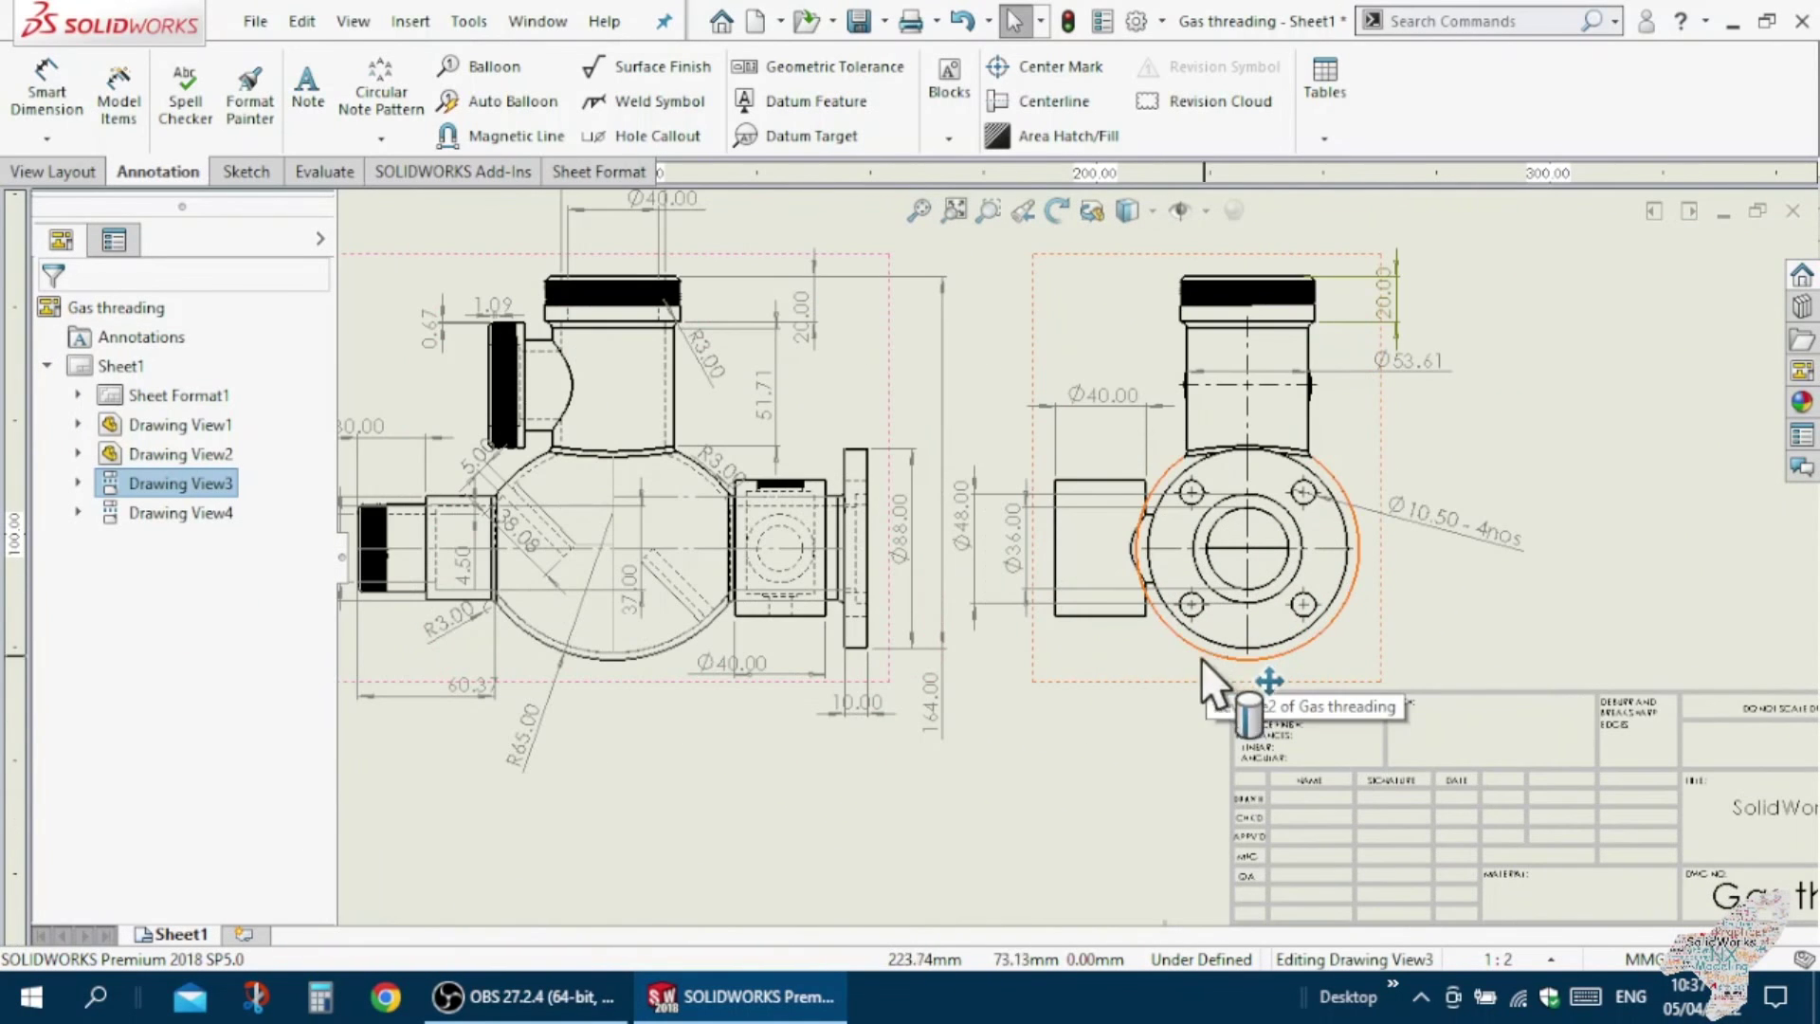
Zoom to the shaded isometric view and select Drawing View1 to edit its properties.
{"action": "scroll", "coordinate": [1347, 541], "scroll_direction": "up", "scroll_amount": 2}
{"action": "scroll", "coordinate": [1397, 440], "scroll_direction": "up", "scroll_amount": 2}
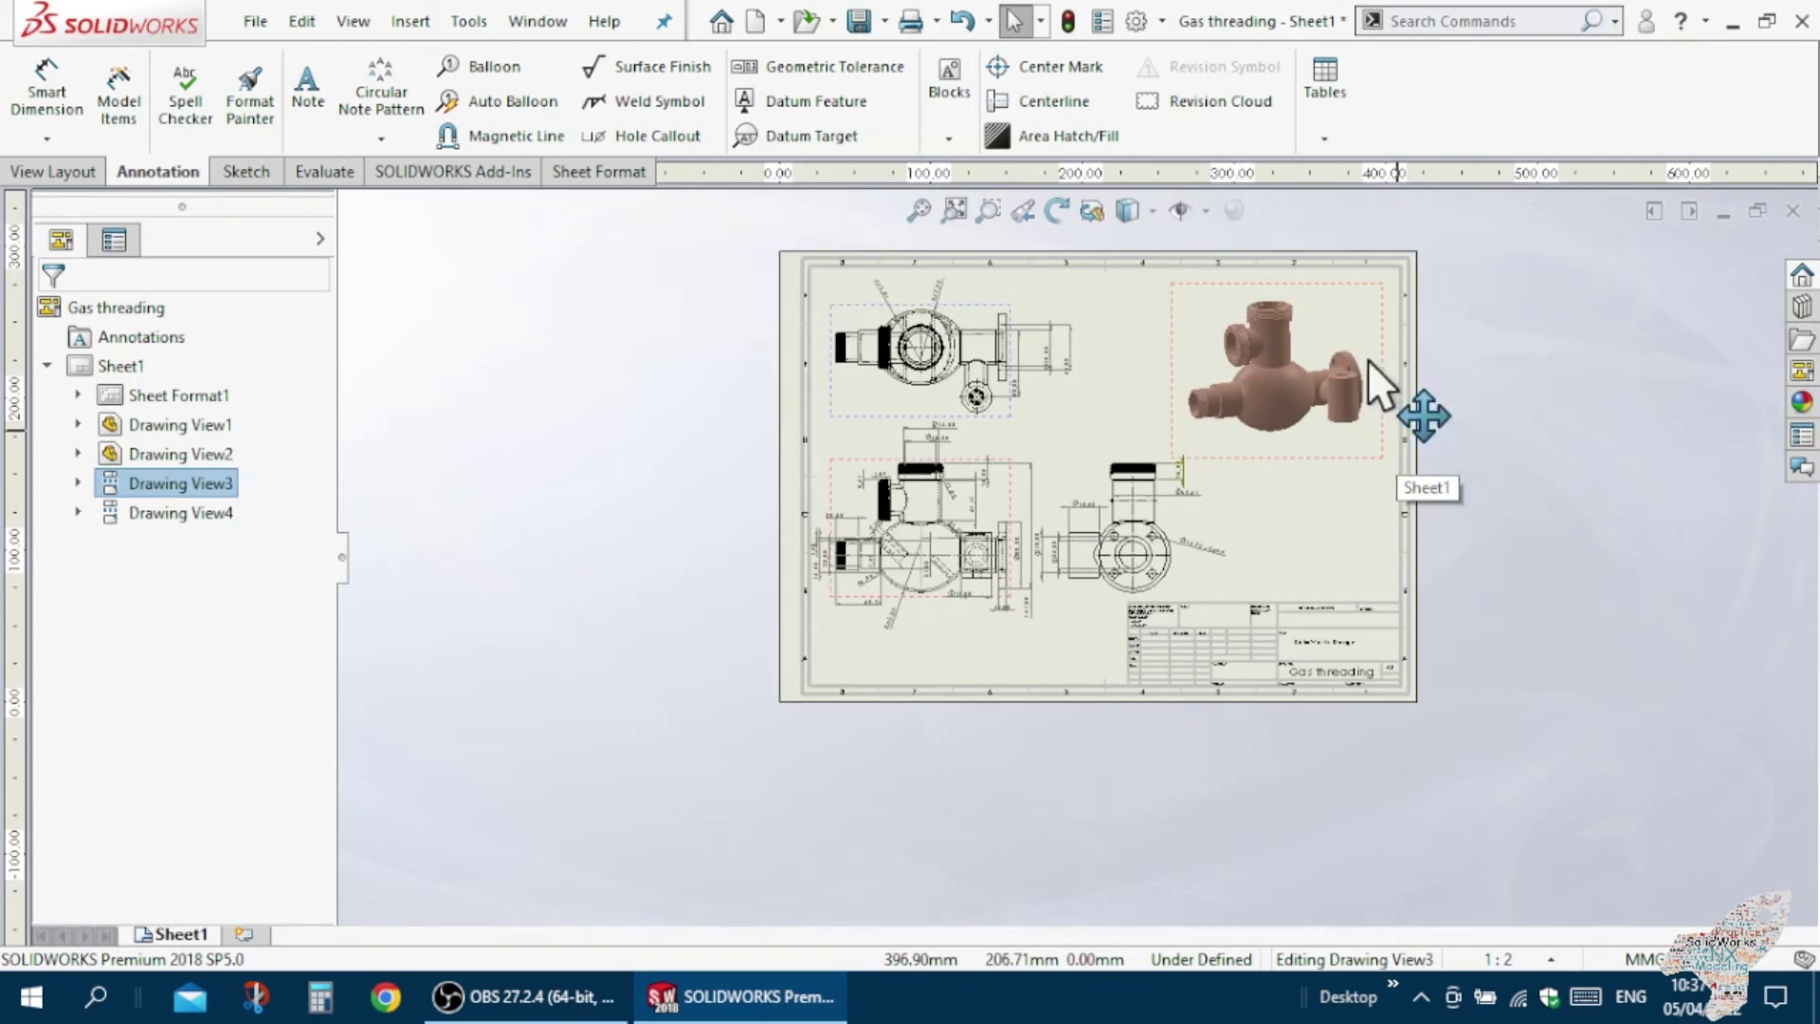
{"action": "scroll", "coordinate": [1222, 448], "scroll_direction": "down", "scroll_amount": 2}
{"action": "scroll", "coordinate": [1189, 478], "scroll_direction": "down", "scroll_amount": 1}
{"action": "scroll", "coordinate": [1041, 588], "scroll_direction": "down", "scroll_amount": 1}
{"action": "scroll", "coordinate": [778, 633], "scroll_direction": "down", "scroll_amount": 1}
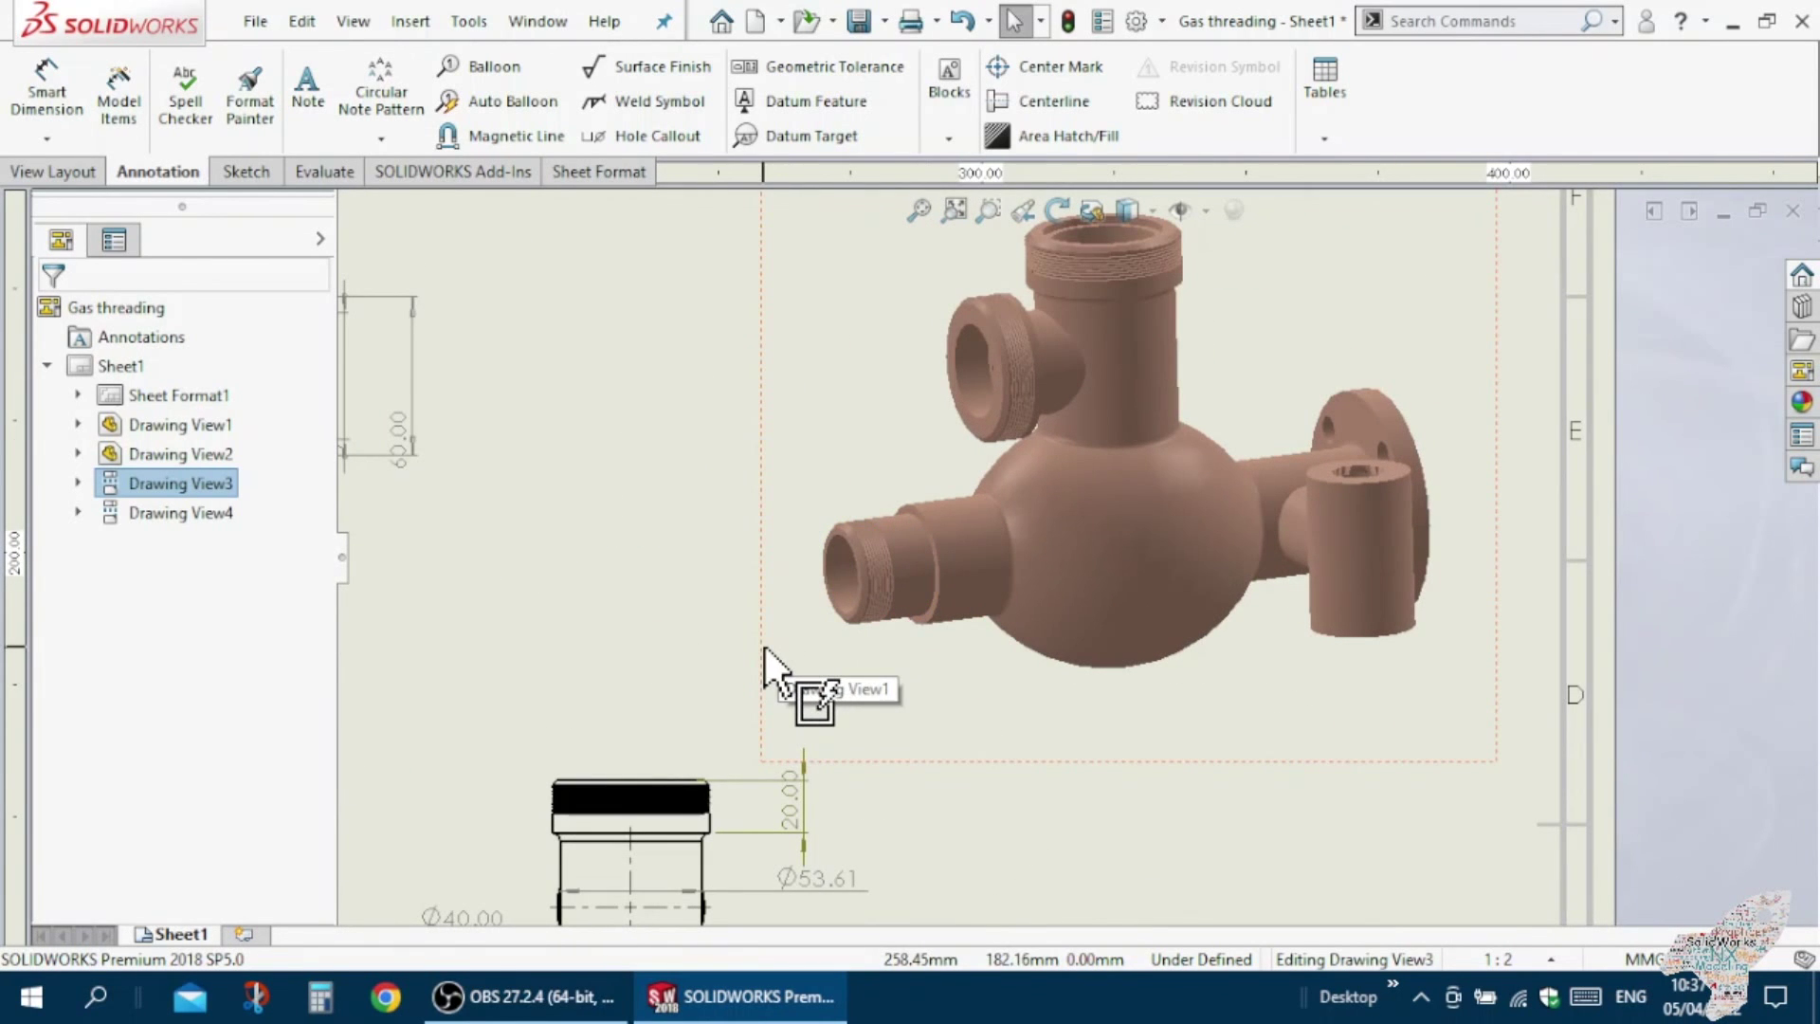
{"action": "left_click", "coordinate": [765, 647]}
{"action": "scroll", "coordinate": [769, 716], "scroll_direction": "up", "scroll_amount": 3}
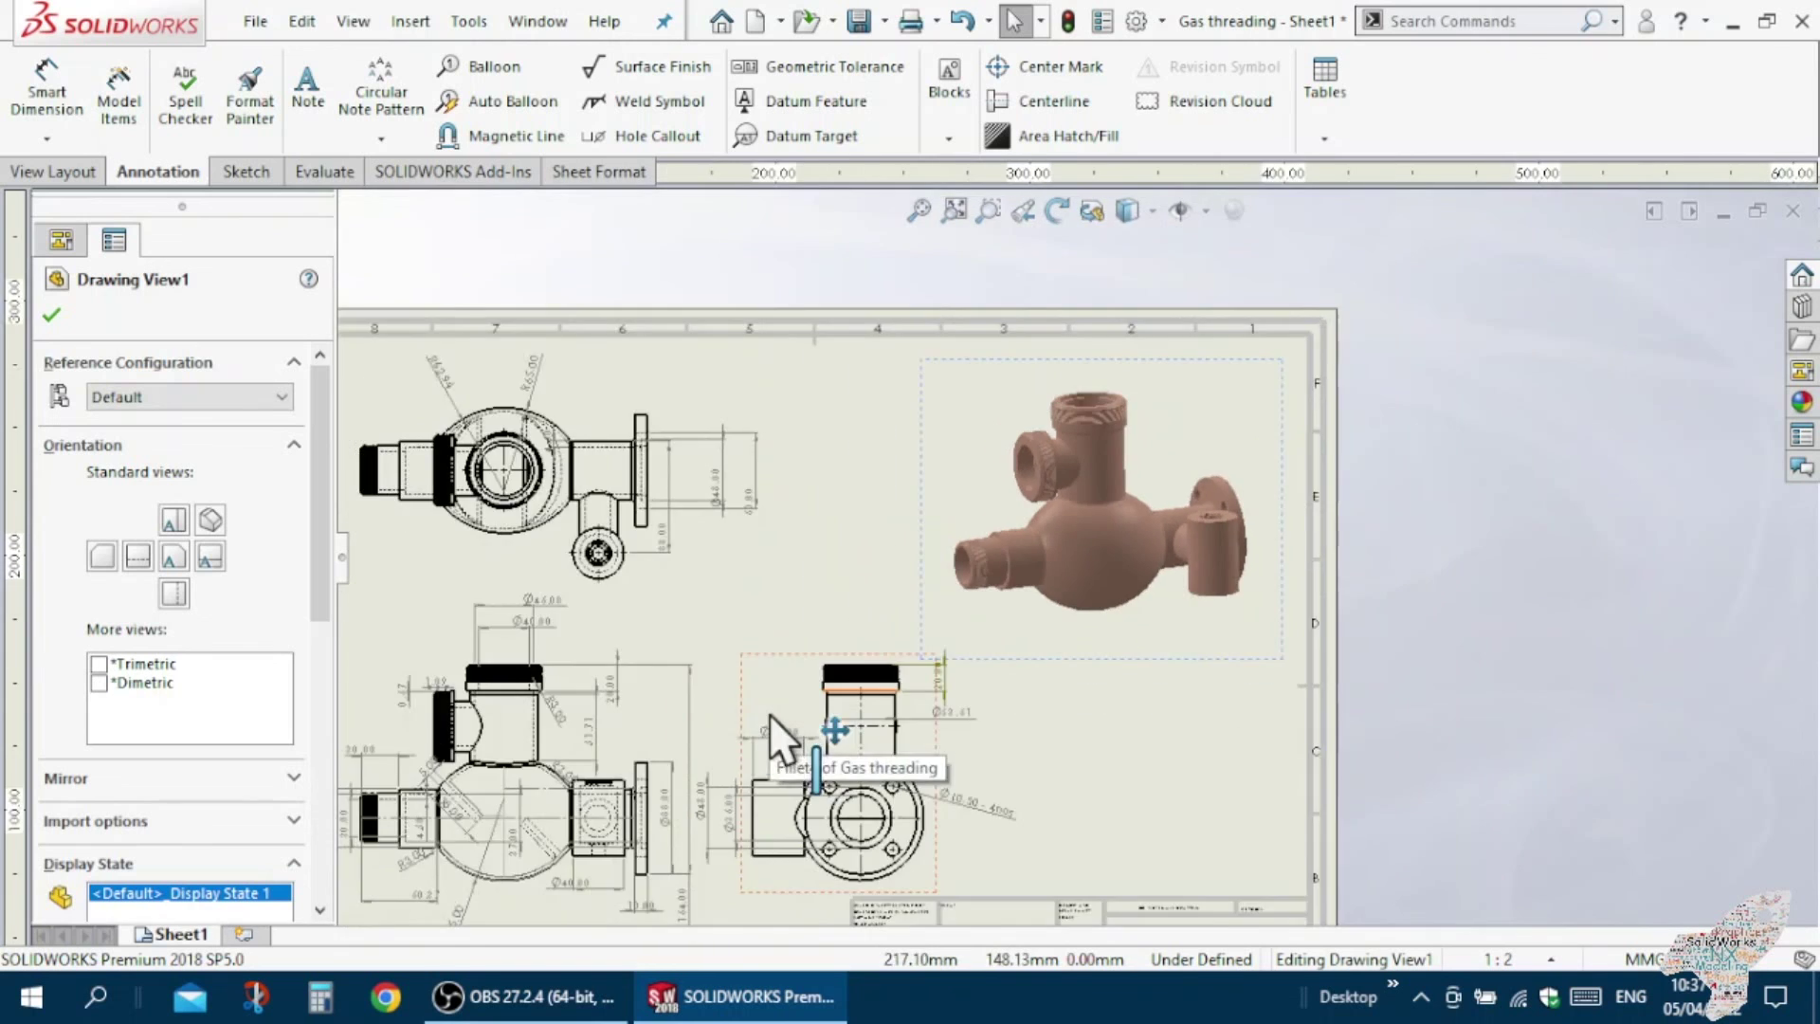